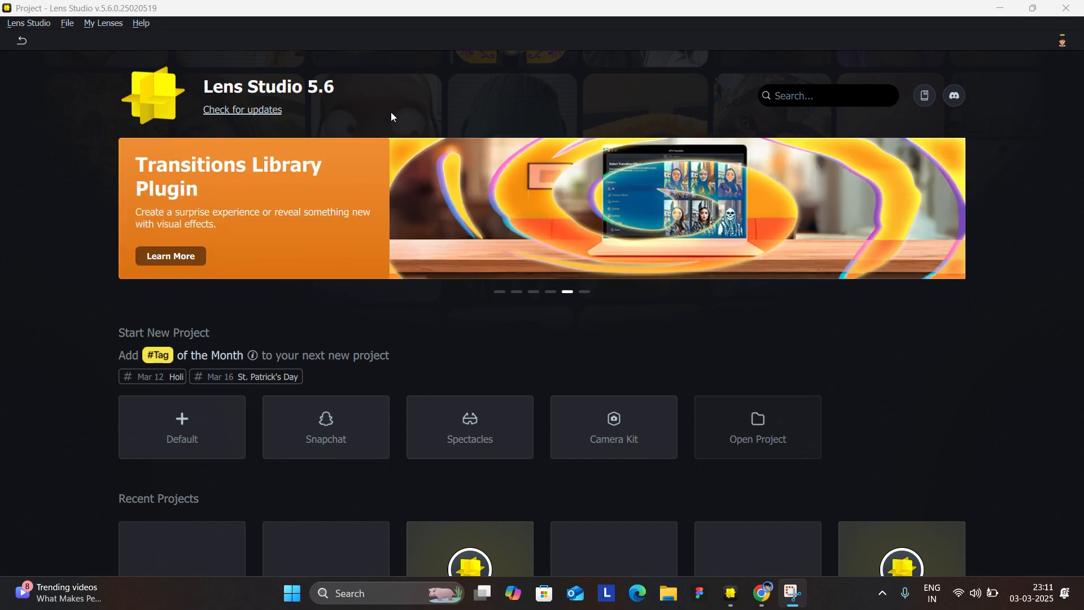
Create a new default project in Lens Studio, and switch to the Mixamo page in Chrome.
{"action": "left_click", "coordinate": [203, 436]}
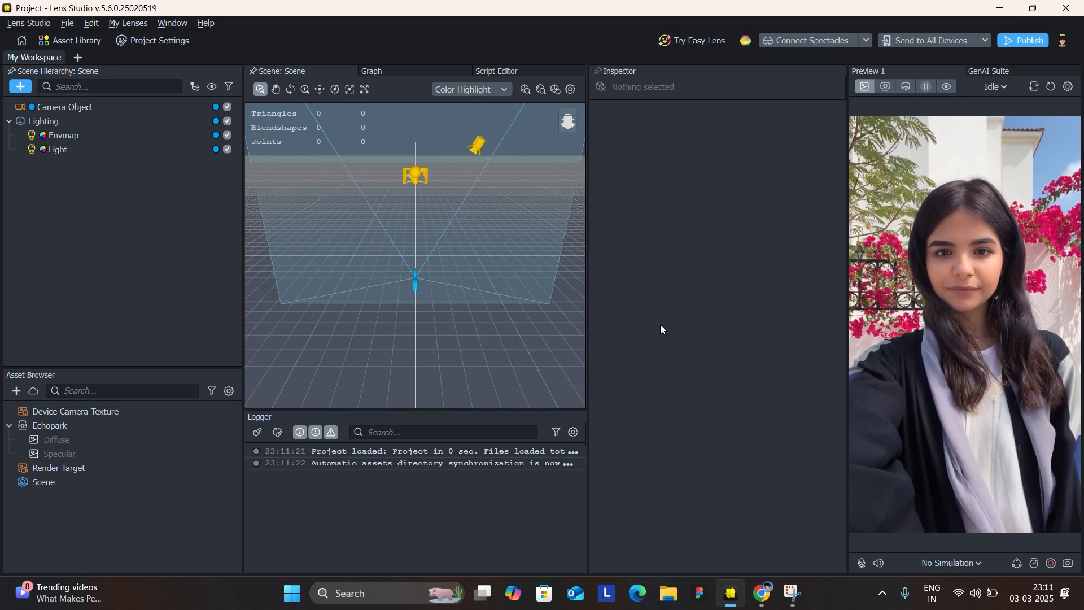
{"action": "left_click", "coordinate": [761, 593]}
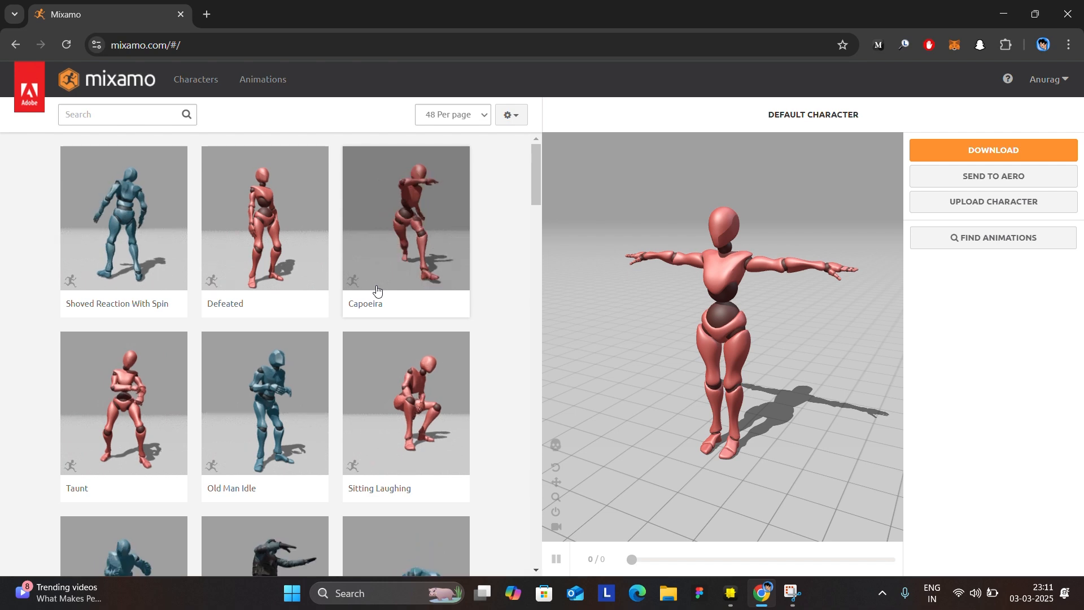
Browse the Mixamo character library and load the Amy character into the viewer.
{"action": "left_click", "coordinate": [181, 91]}
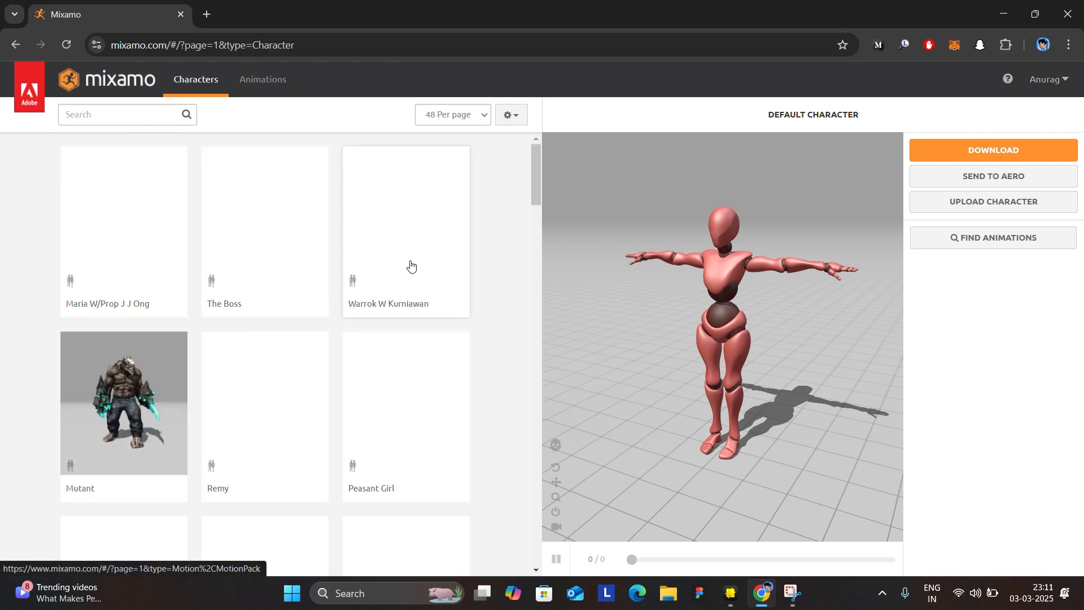
{"action": "scroll", "coordinate": [303, 332], "scroll_direction": "down", "scroll_amount": 3}
{"action": "scroll", "coordinate": [304, 332], "scroll_direction": "down", "scroll_amount": 7}
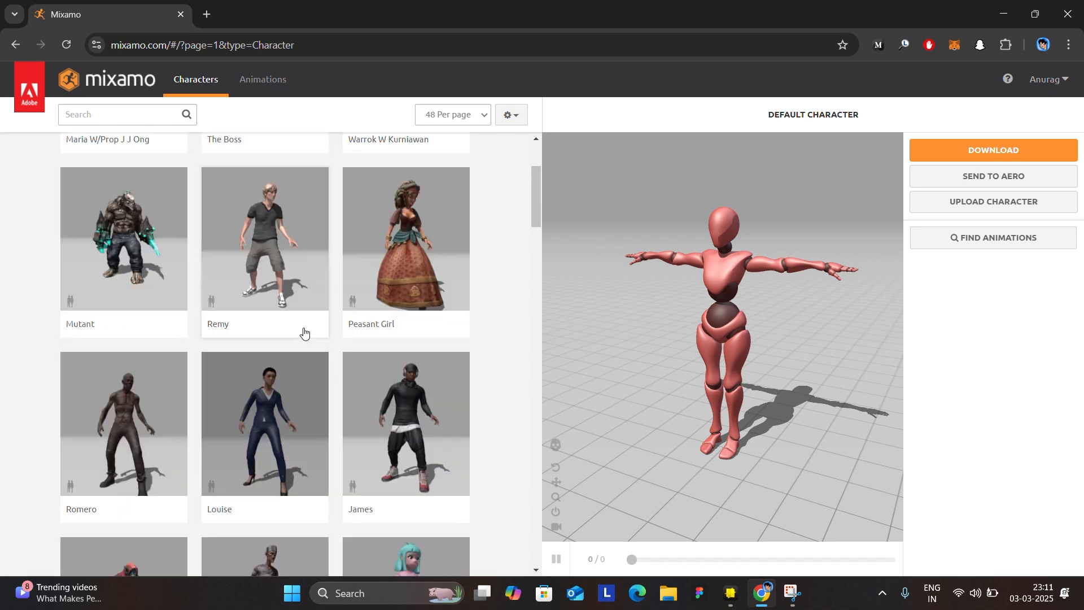
{"action": "scroll", "coordinate": [333, 322], "scroll_direction": "up", "scroll_amount": 2}
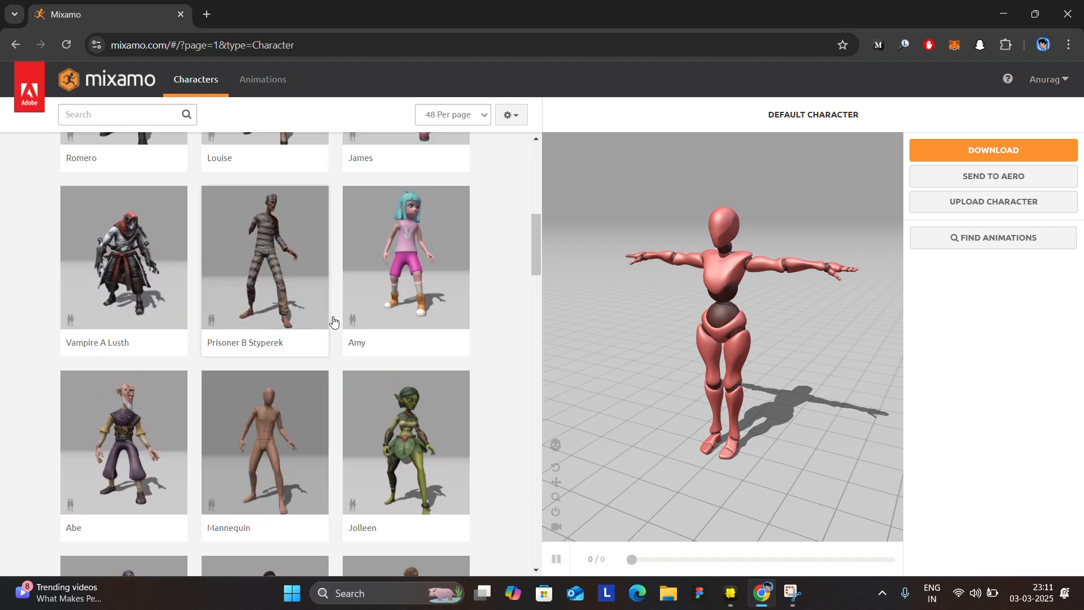
{"action": "left_click", "coordinate": [441, 271]}
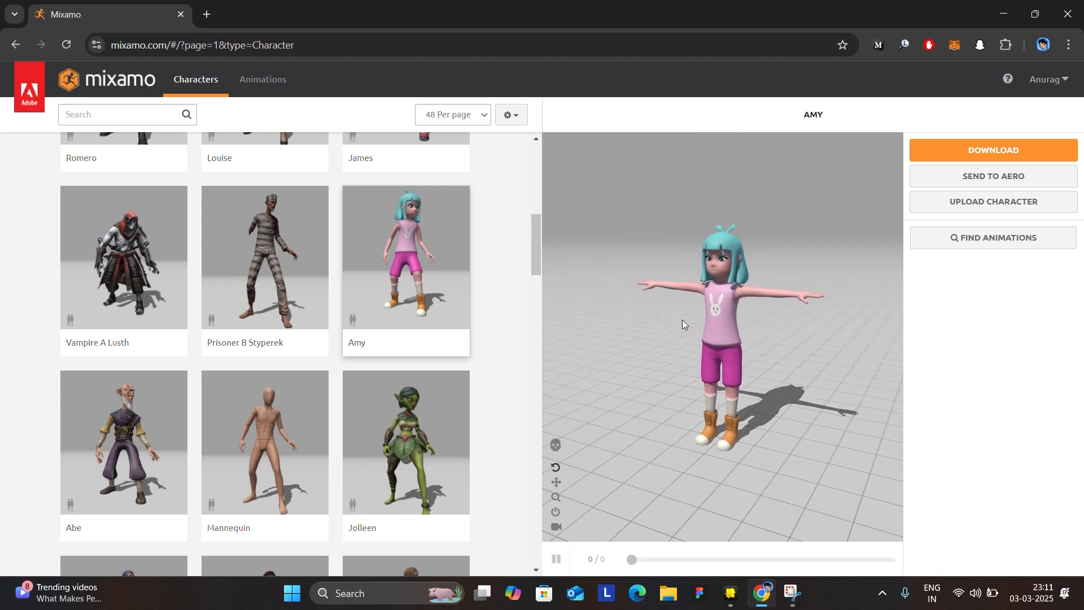
{"action": "scroll", "coordinate": [682, 320], "scroll_direction": "up", "scroll_amount": 5}
{"action": "scroll", "coordinate": [682, 320], "scroll_direction": "down", "scroll_amount": 4}
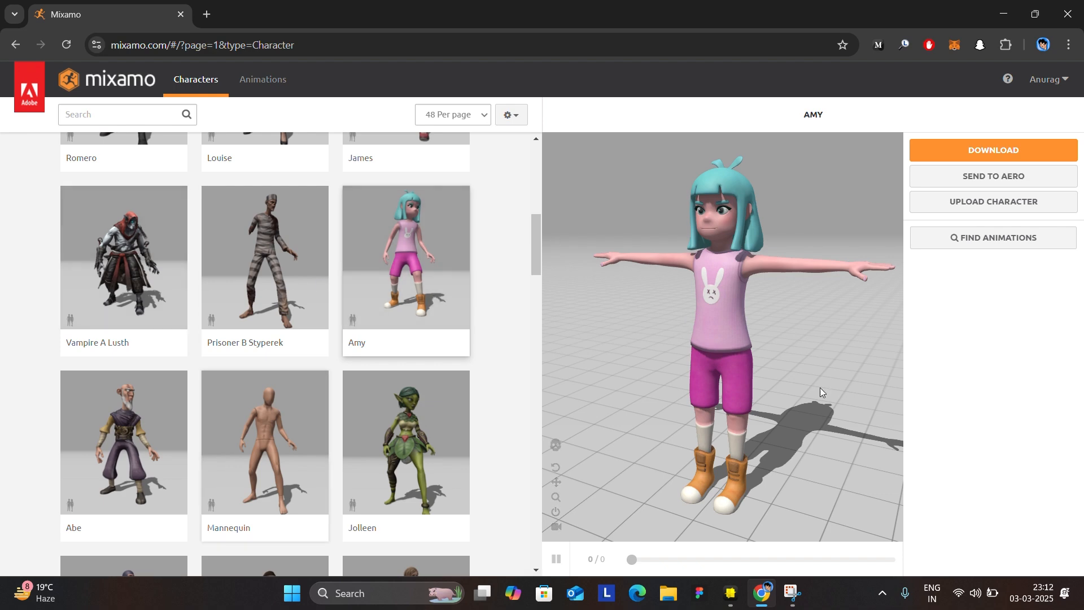
Browse the animation library and search it for "idle".
{"action": "left_click", "coordinate": [246, 90]}
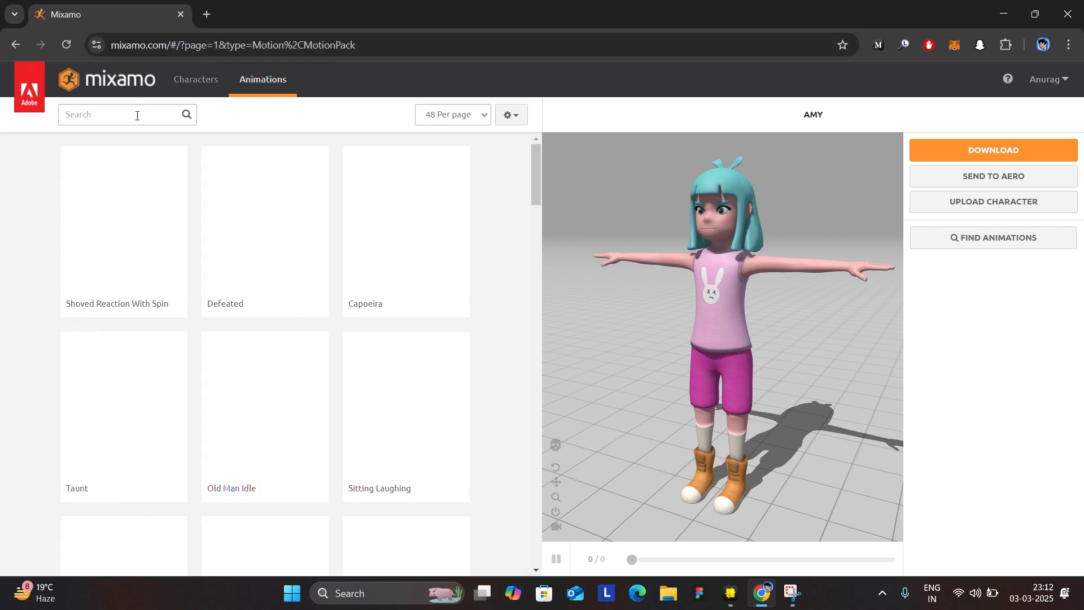
{"action": "scroll", "coordinate": [225, 206], "scroll_direction": "down", "scroll_amount": 8}
{"action": "scroll", "coordinate": [225, 205], "scroll_direction": "up", "scroll_amount": 4}
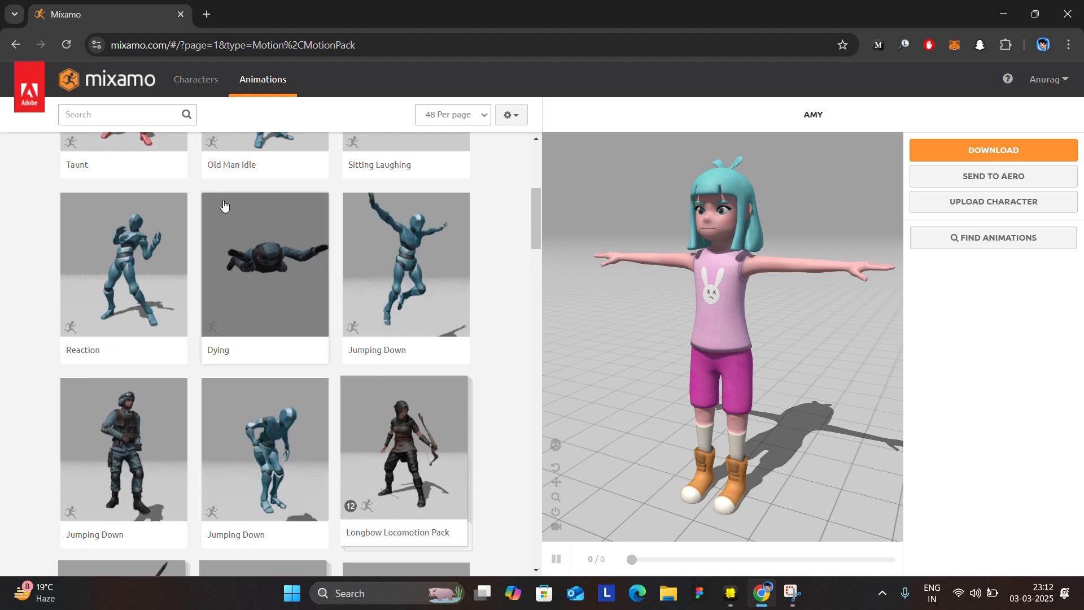
{"action": "left_click", "coordinate": [136, 107]}
{"action": "type", "text": "idle"}
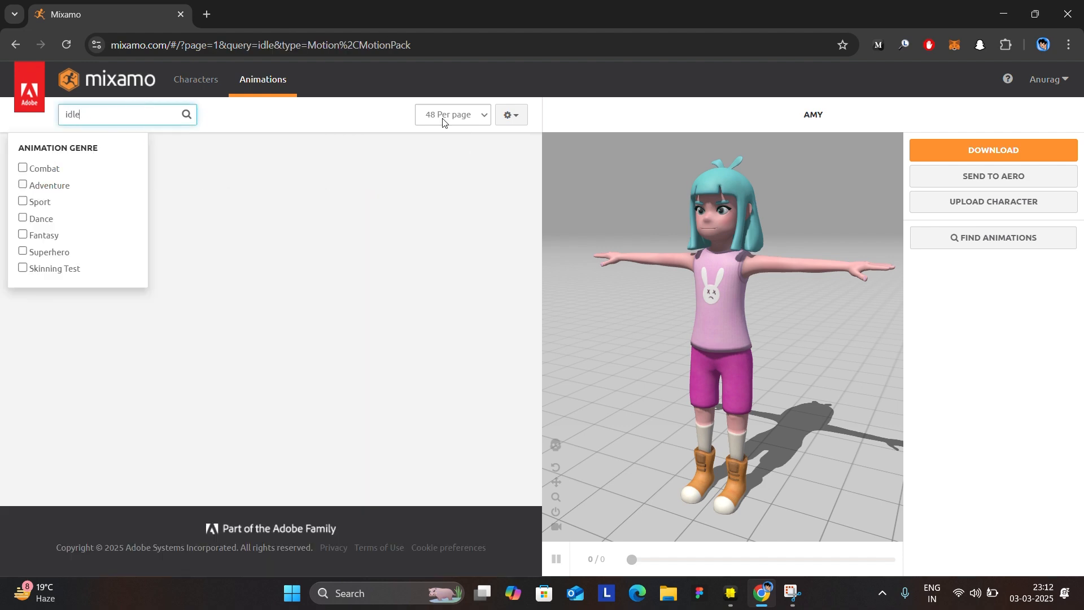
{"action": "left_click", "coordinate": [350, 155]}
Apply the Breathing Idle animation from the search results to Amy.
{"action": "scroll", "coordinate": [319, 247], "scroll_direction": "down", "scroll_amount": 2}
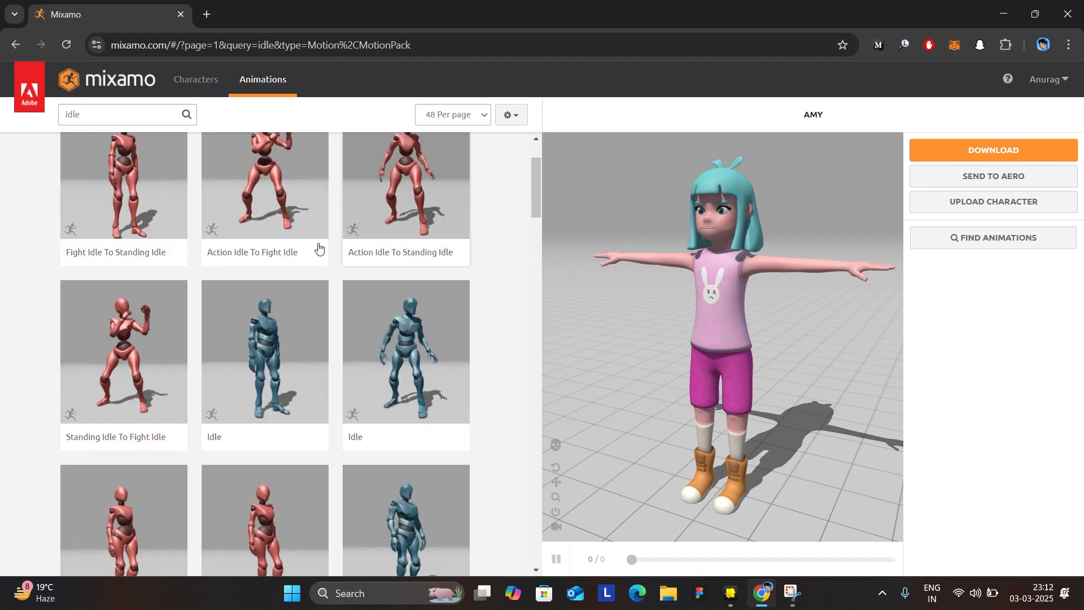
{"action": "scroll", "coordinate": [429, 280], "scroll_direction": "down", "scroll_amount": 2}
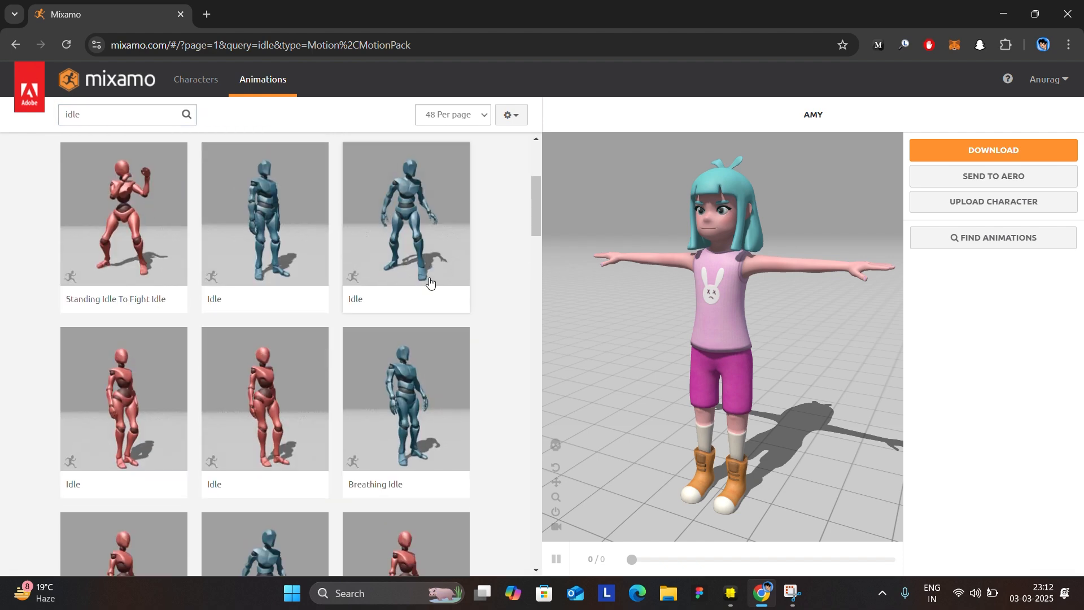
{"action": "left_click", "coordinate": [390, 417]}
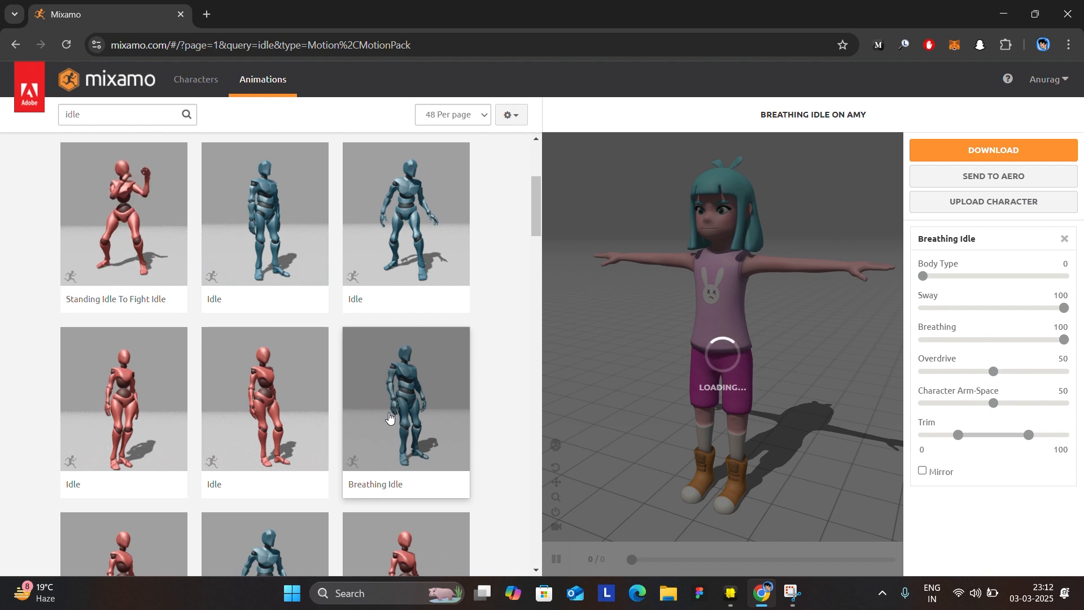
{"action": "scroll", "coordinate": [390, 418], "scroll_direction": "down", "scroll_amount": 5}
{"action": "scroll", "coordinate": [390, 418], "scroll_direction": "up", "scroll_amount": 5}
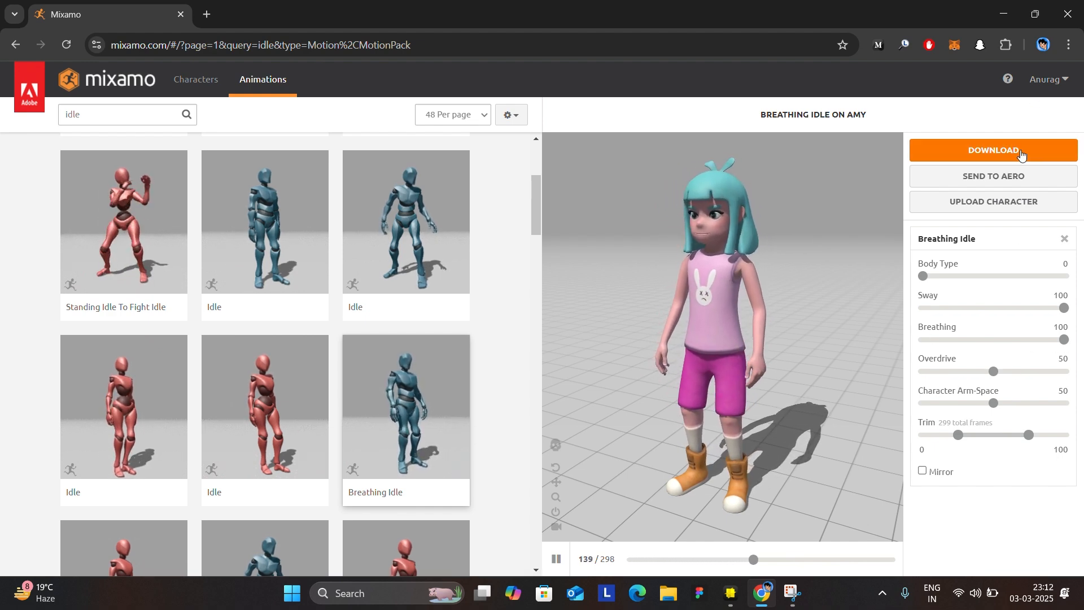
Download the animated Amy as FBX Binary with skin at 30 frames per second without keyframe reduction, and check the download's progress.
{"action": "left_click", "coordinate": [976, 149]}
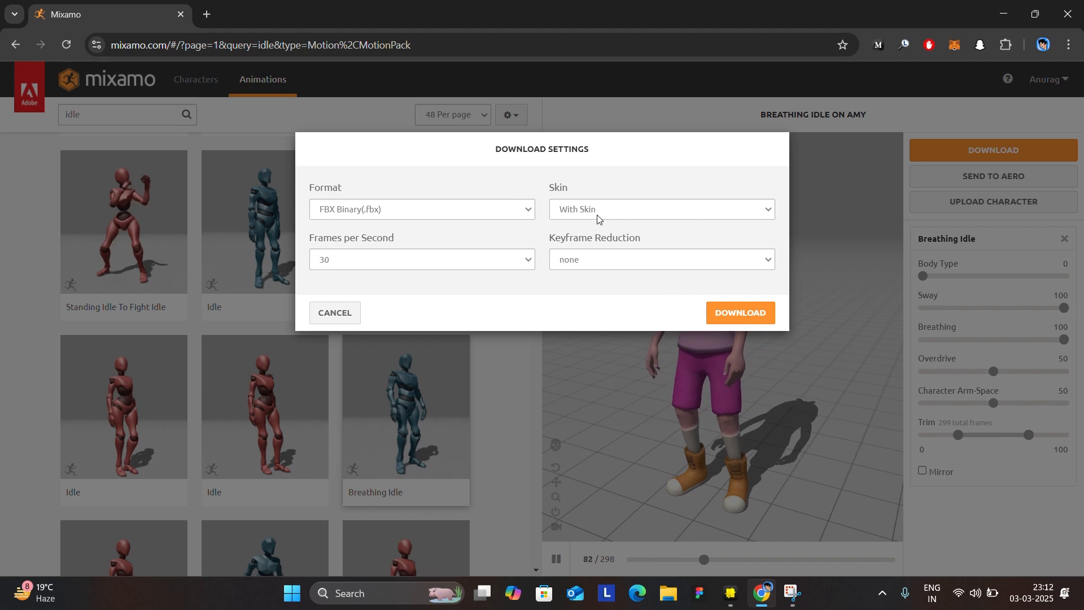
{"action": "left_click", "coordinate": [757, 312]}
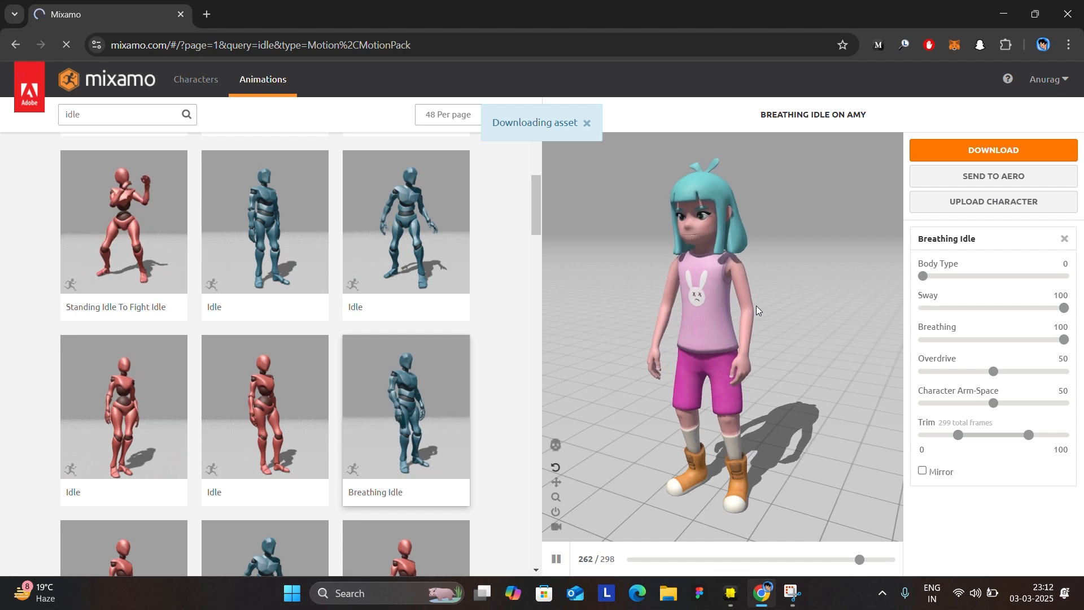
{"action": "left_click", "coordinate": [1006, 89]}
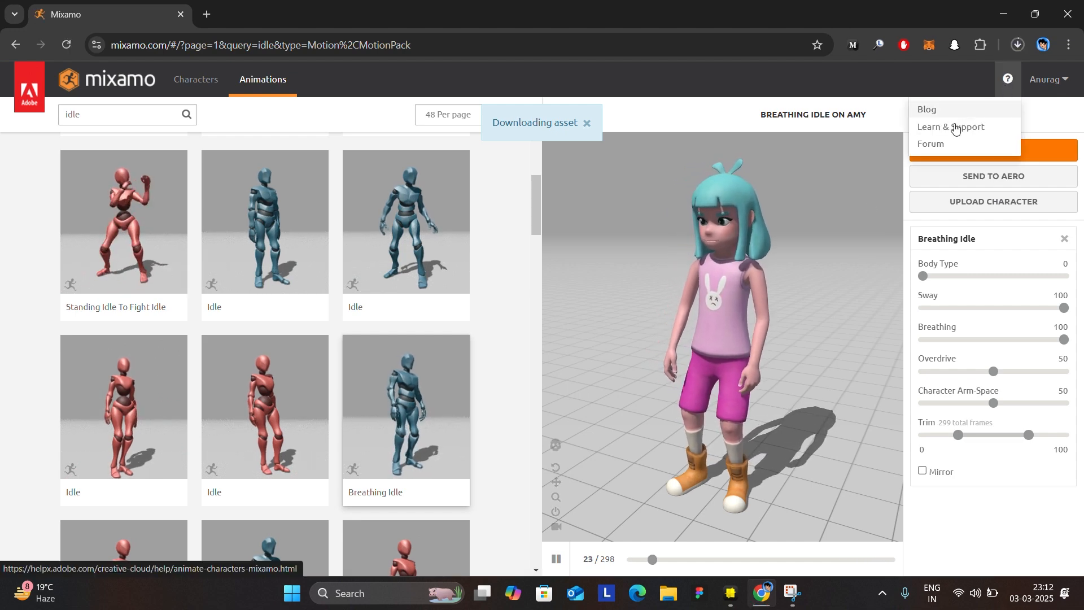
{"action": "left_click", "coordinate": [1018, 48]}
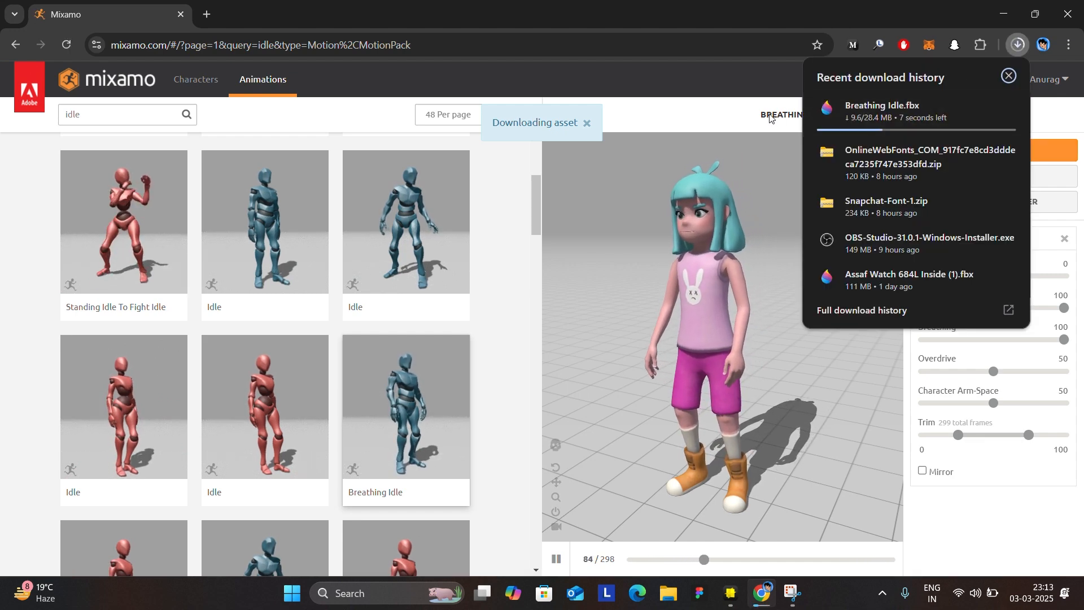
{"action": "left_click", "coordinate": [688, 109]}
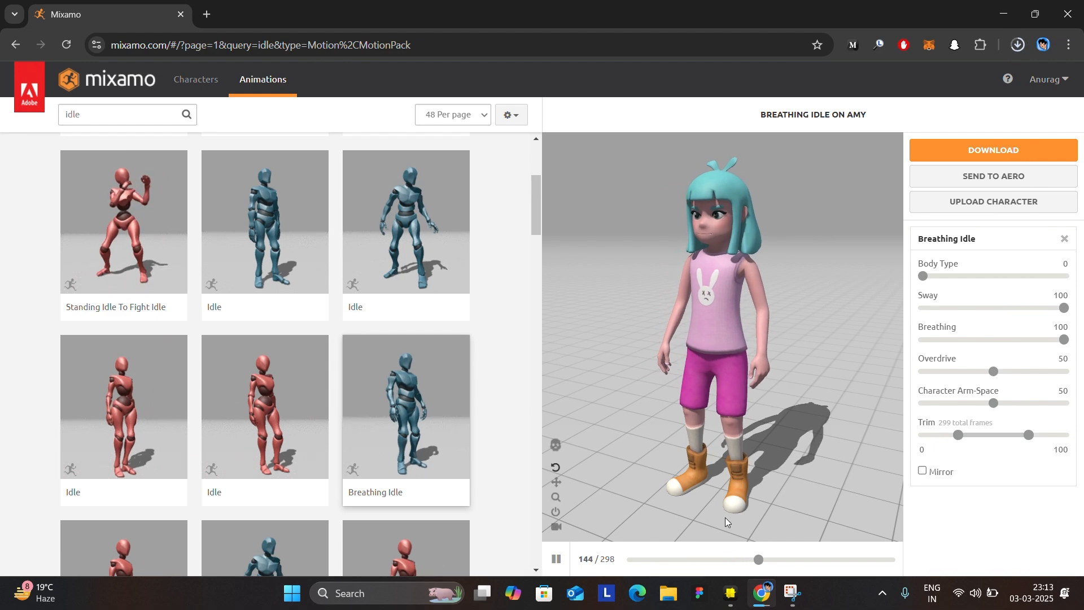
Switch to Lens Studio, search the Asset Library for "world object controller", and import the World Object Controller asset.
{"action": "left_click", "coordinate": [738, 603]}
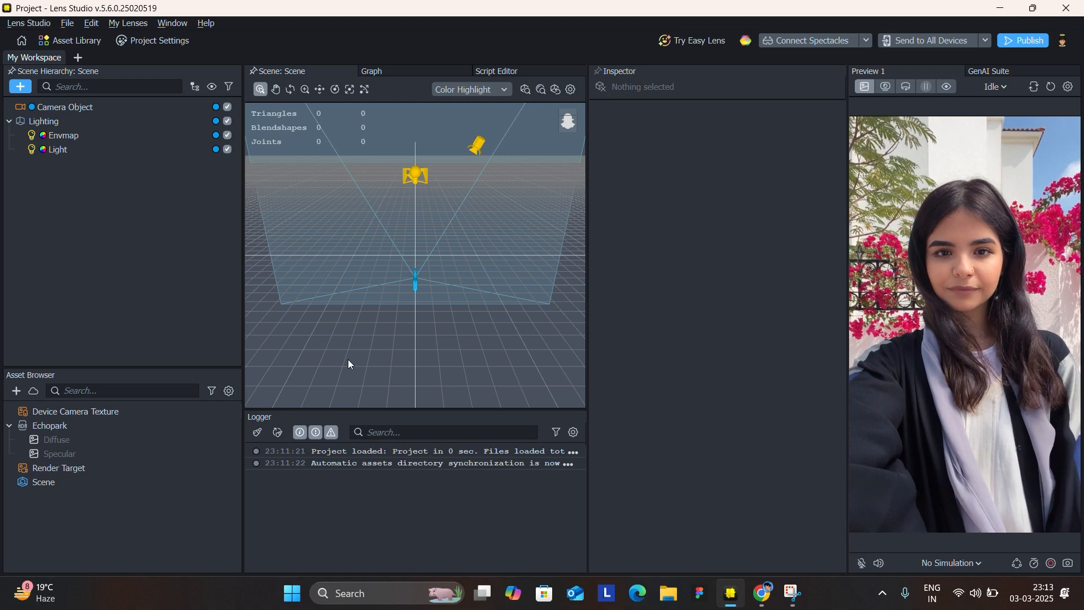
{"action": "left_click", "coordinate": [79, 39]}
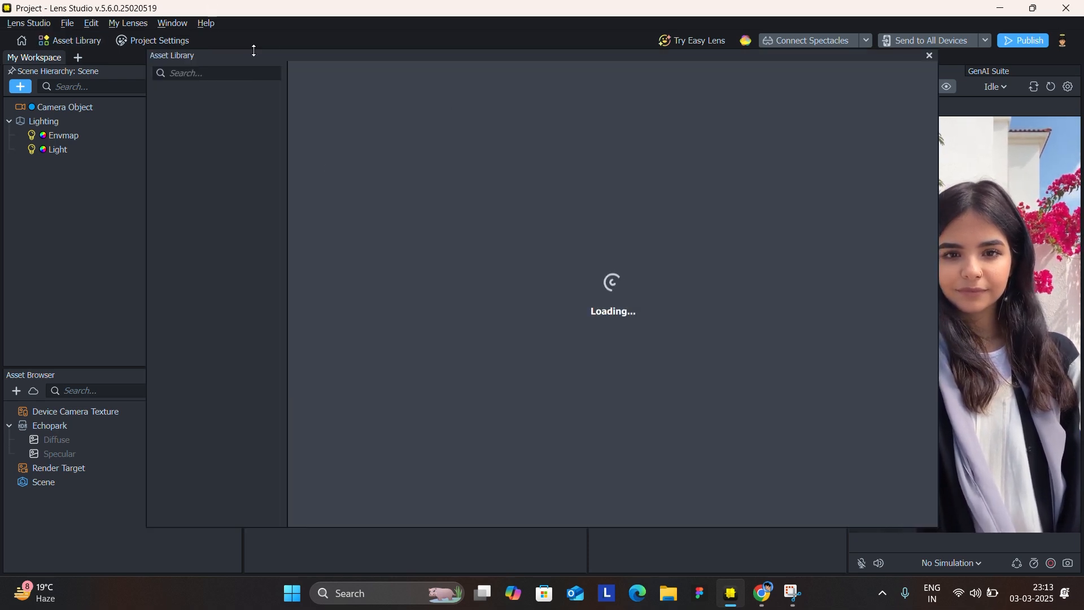
{"action": "left_click", "coordinate": [247, 72]}
{"action": "type", "text": "wo"}
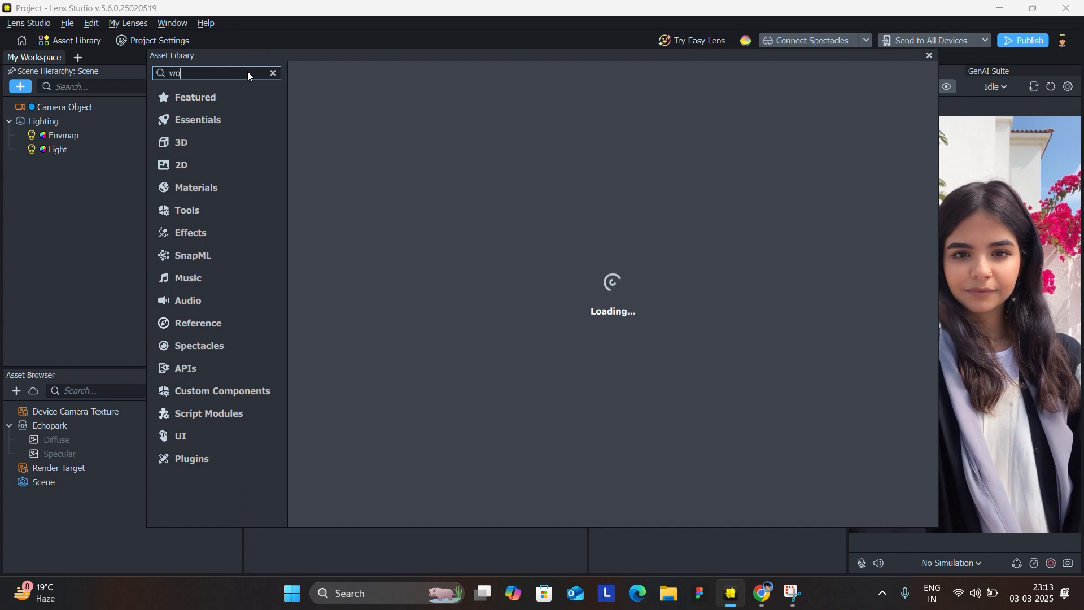
{"action": "type", "text": "rld "}
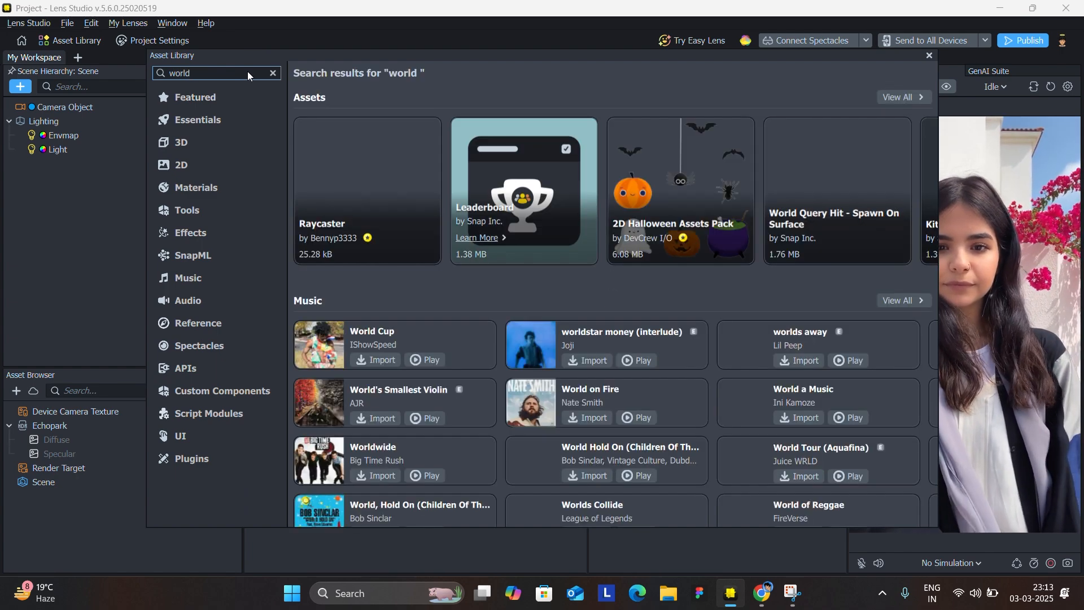
{"action": "type", "text": "object controller"}
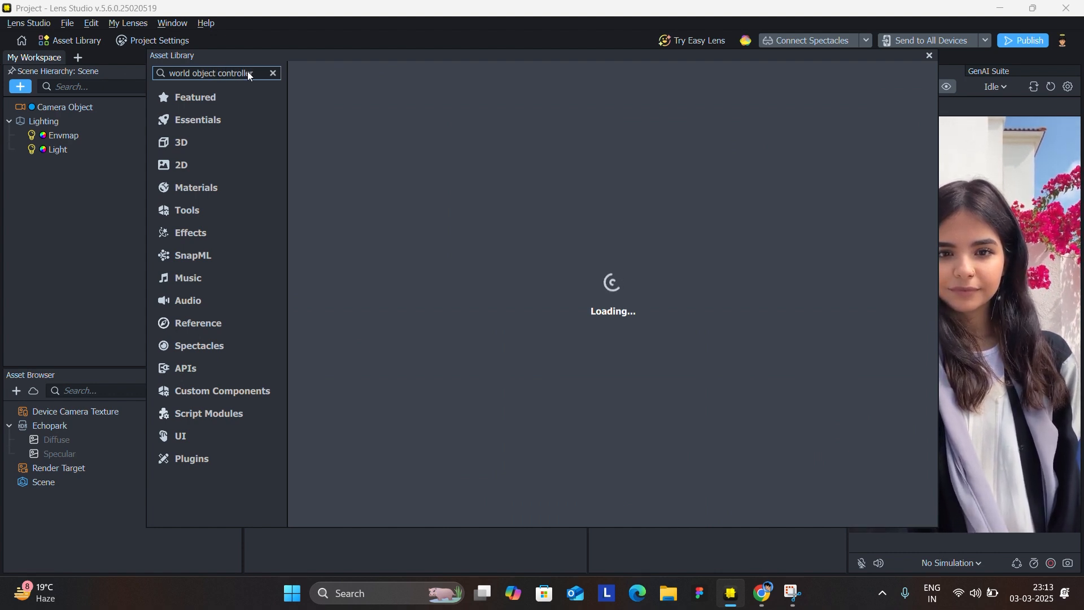
{"action": "mouse_move", "coordinate": [436, 171]}
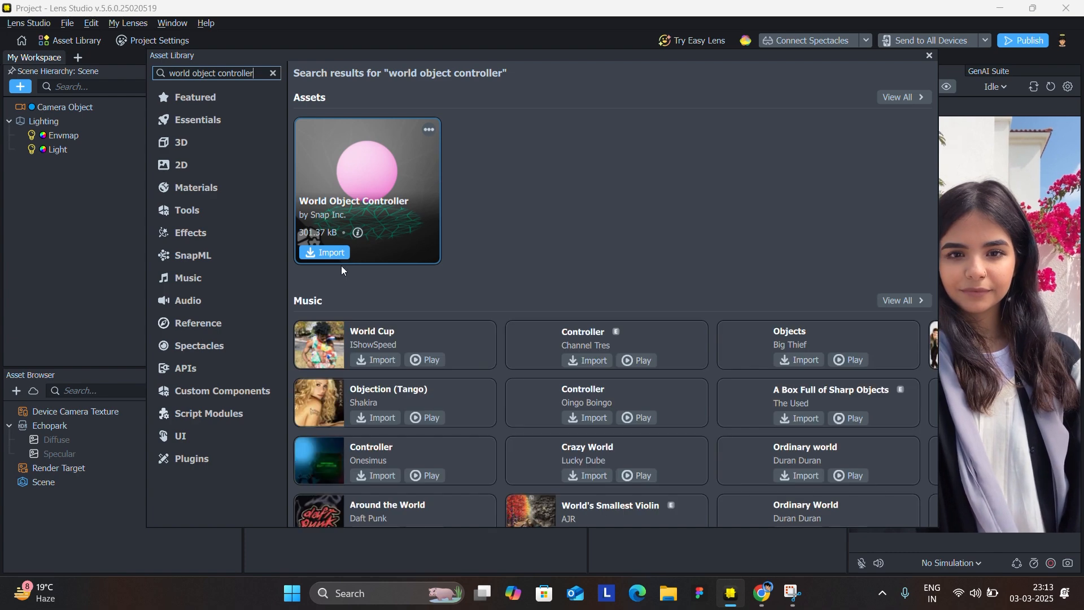
{"action": "left_click", "coordinate": [332, 253]}
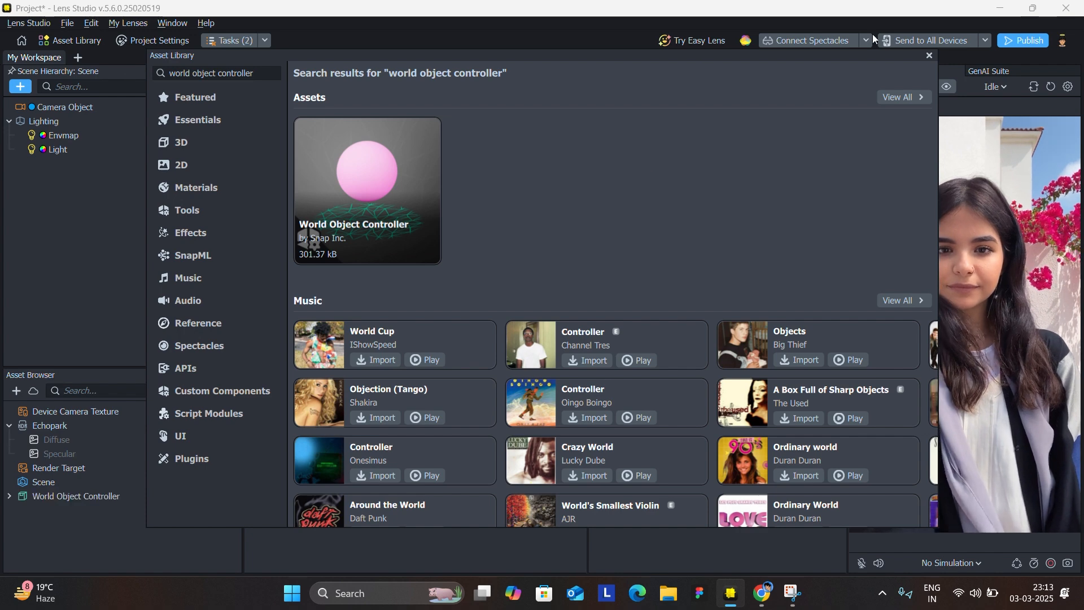
{"action": "left_click", "coordinate": [930, 55]}
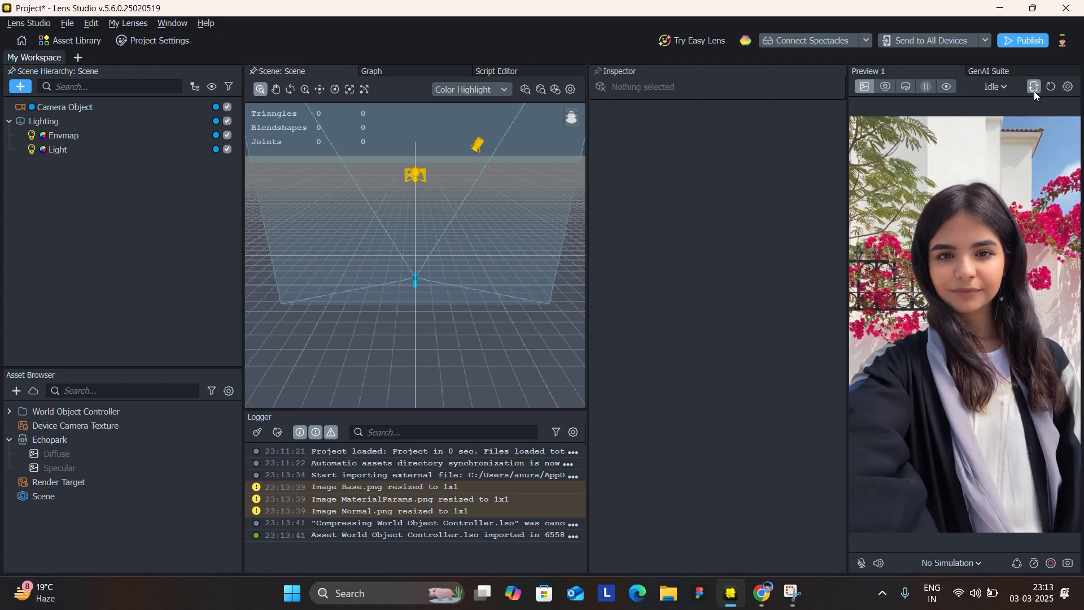
Switch the preview to the back camera and add the World Object Controller prefab to the scene hierarchy.
{"action": "left_click", "coordinate": [1034, 88]}
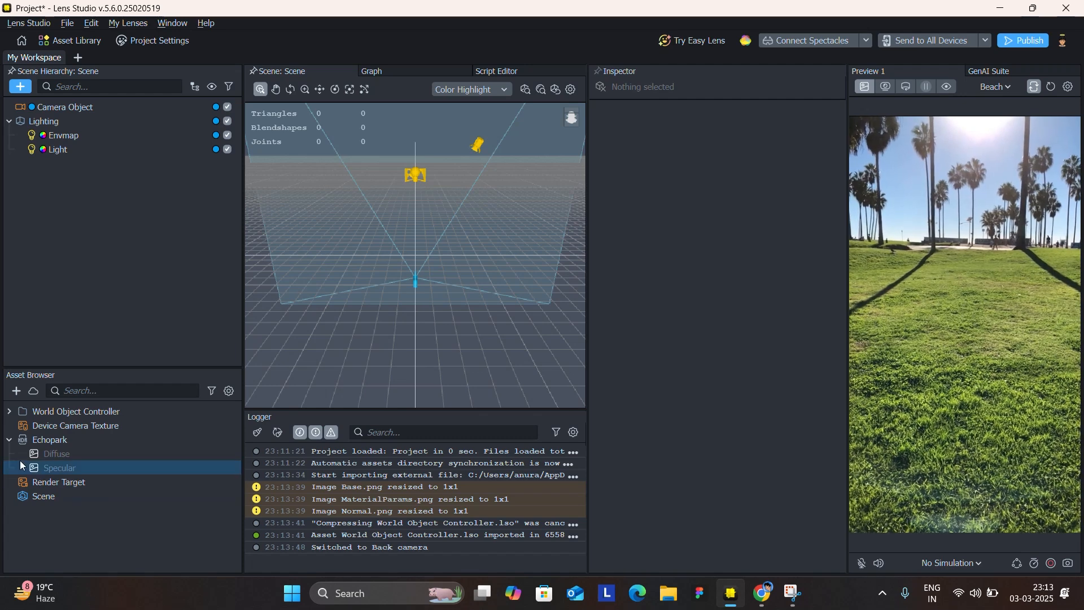
{"action": "left_click", "coordinate": [9, 411]}
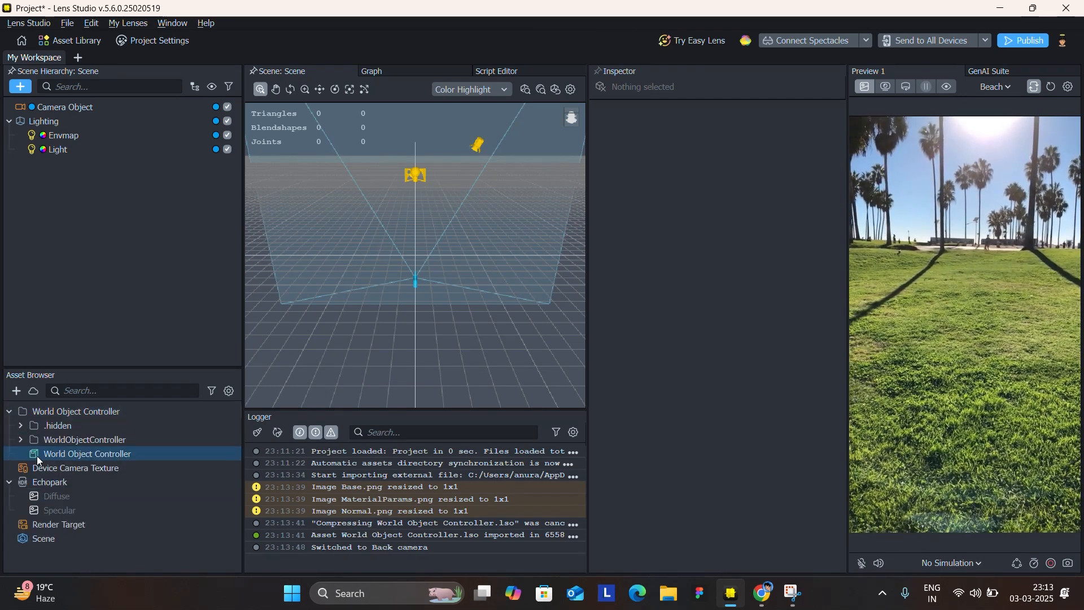
{"action": "left_click_drag", "start_coordinate": [36, 455], "coordinate": [171, 256]}
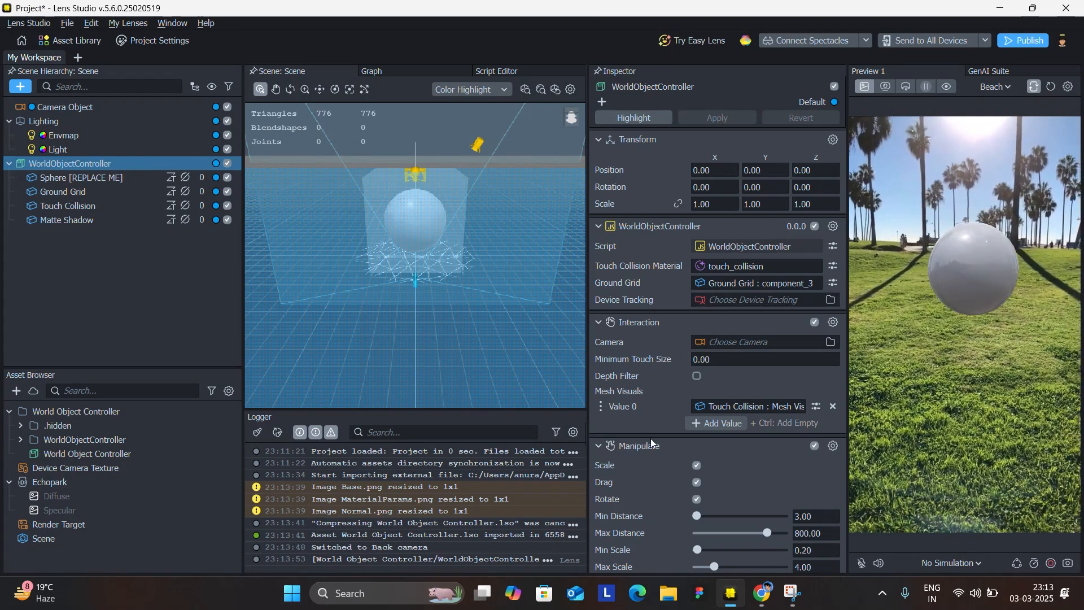
Add a Device Tracking component to the Camera Object.
{"action": "left_click", "coordinate": [93, 107]}
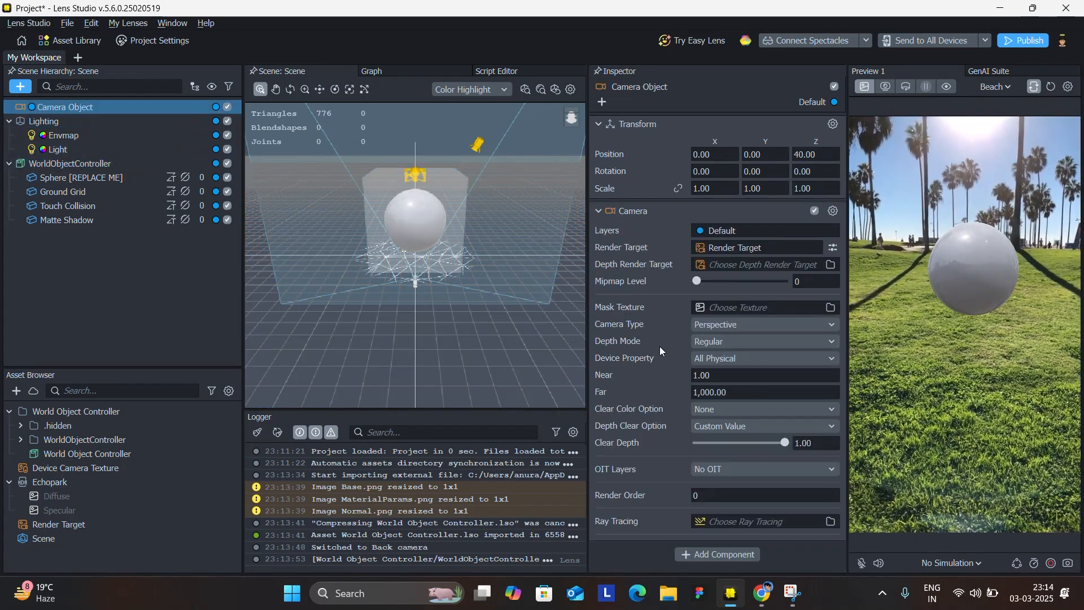
{"action": "left_click", "coordinate": [733, 555]}
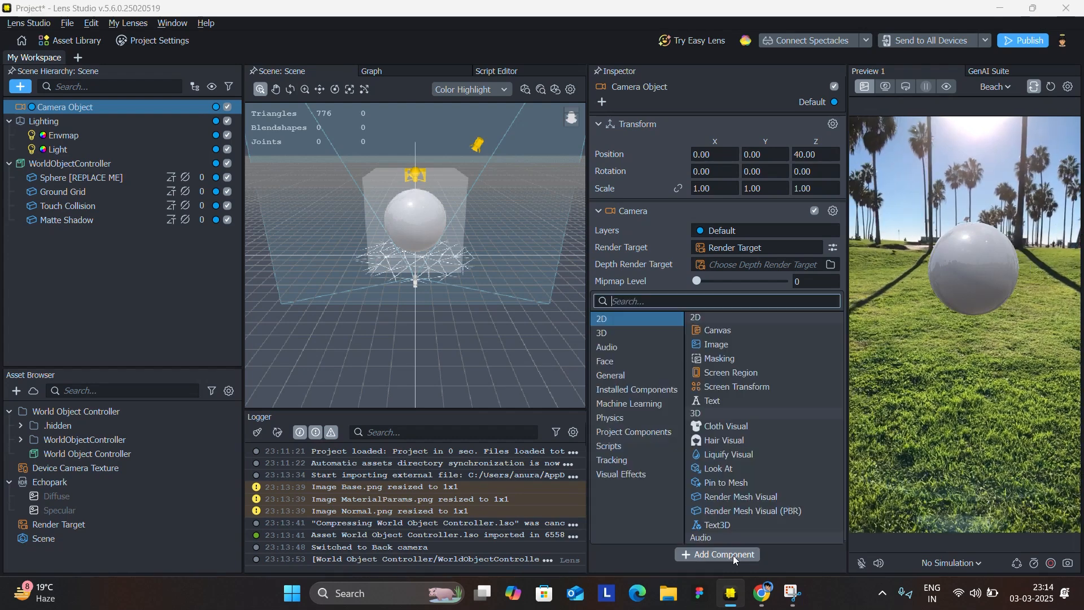
{"action": "type", "text": "dev"}
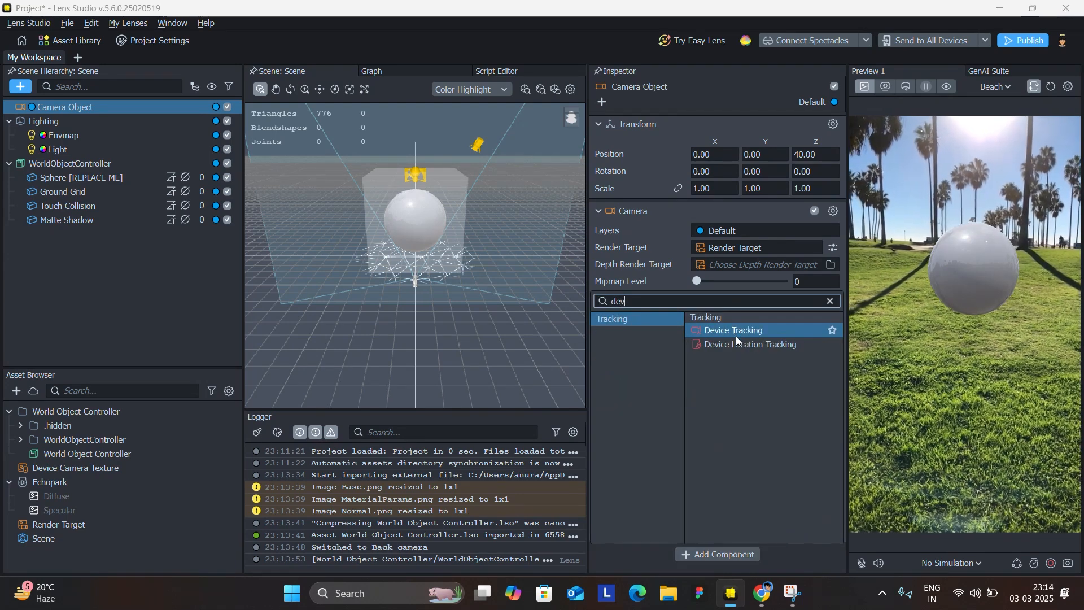
{"action": "left_click", "coordinate": [736, 337]}
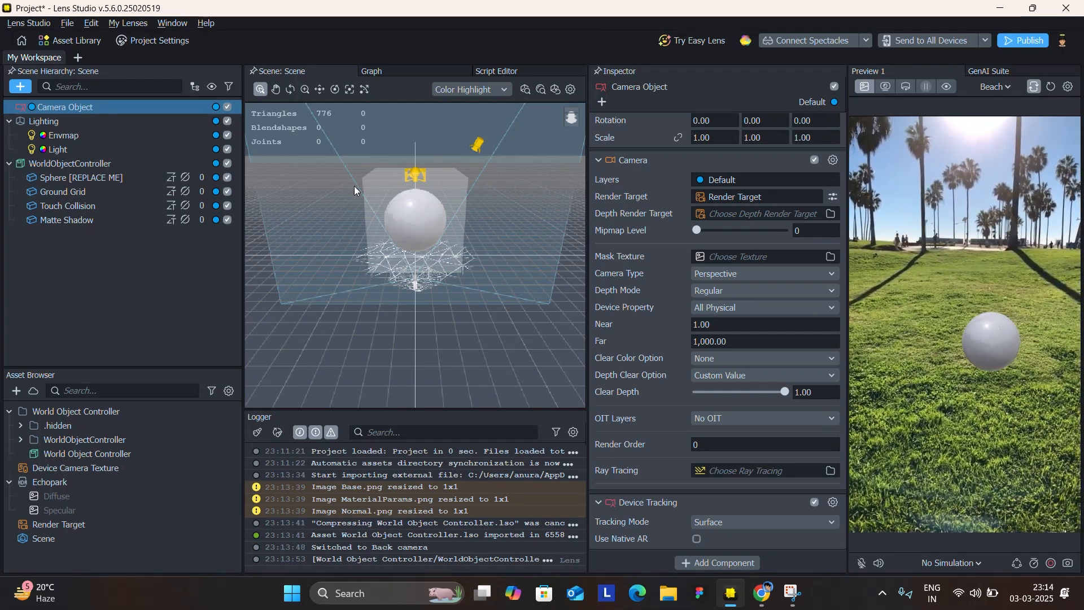
Import the Breathing Idle FBX file from the Downloads folder into the project's assets.
{"action": "left_click", "coordinate": [63, 179]}
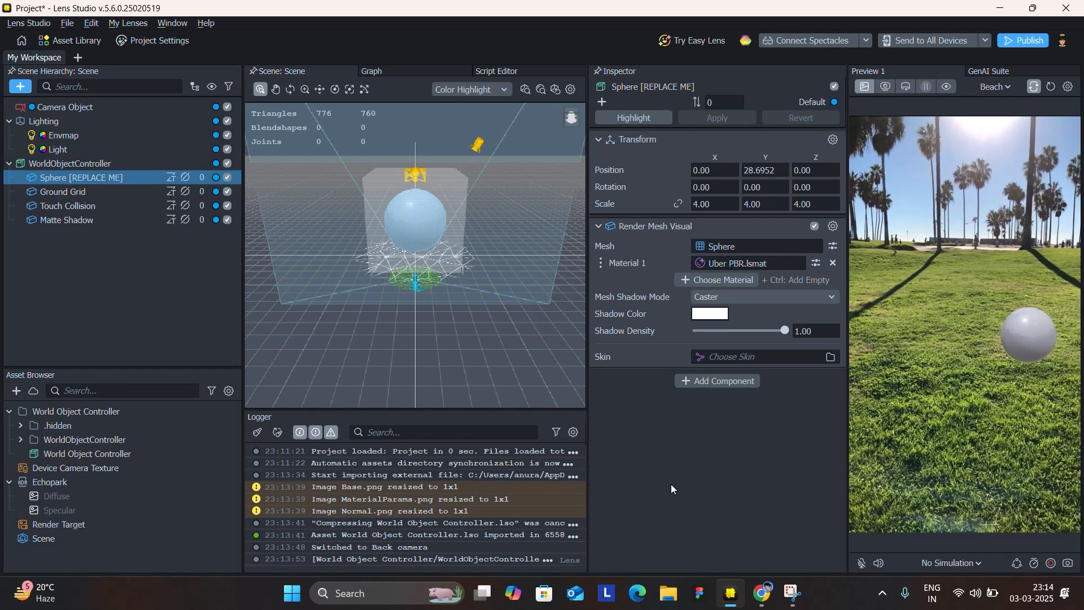
{"action": "left_click", "coordinate": [14, 414]}
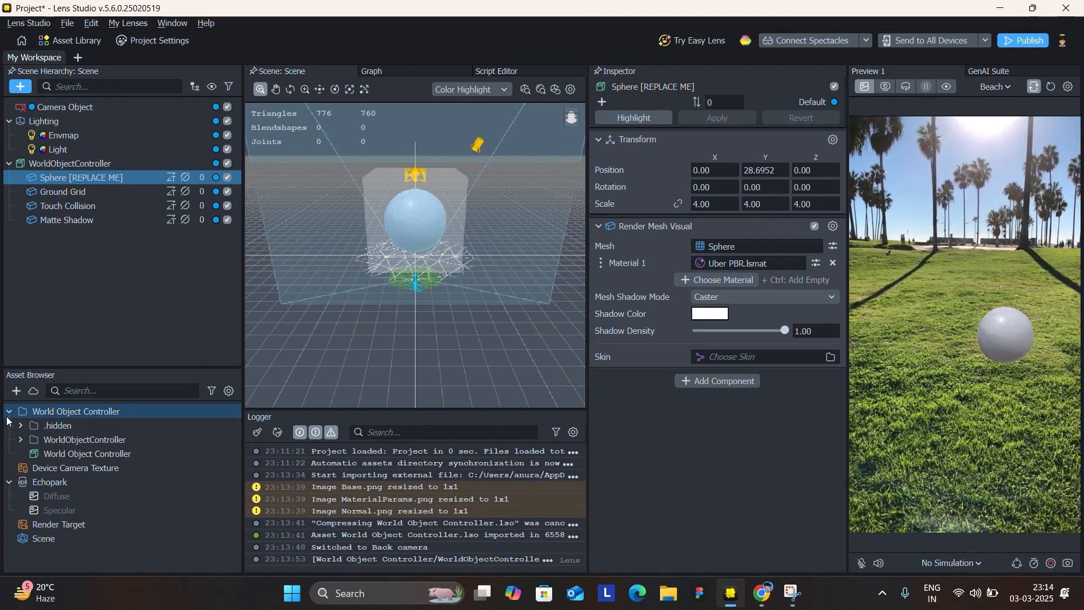
{"action": "left_click", "coordinate": [9, 411]}
{"action": "left_click", "coordinate": [9, 439]}
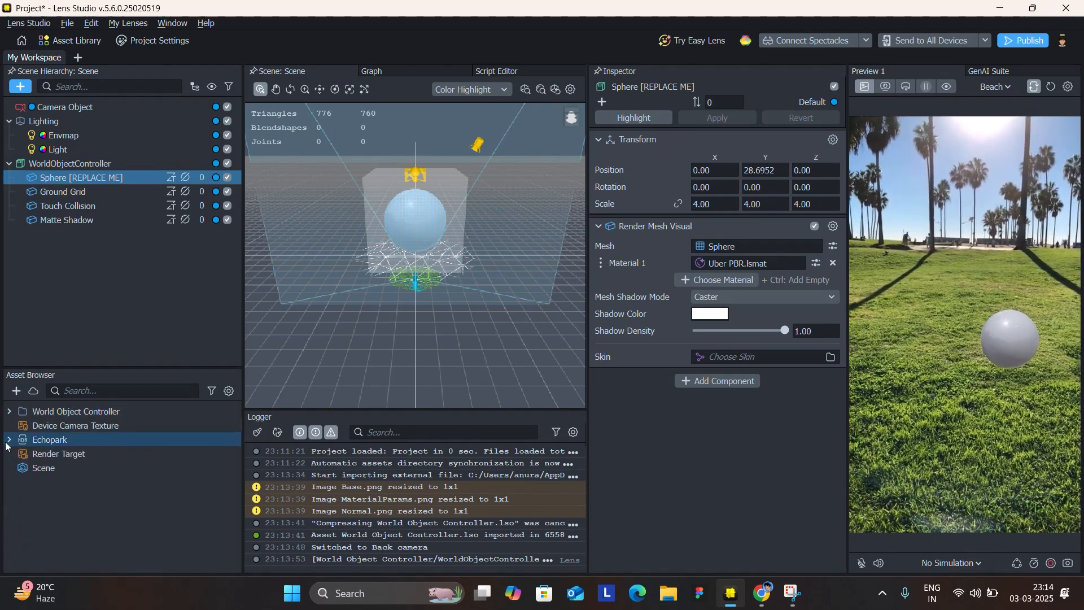
{"action": "left_click", "coordinate": [15, 390]}
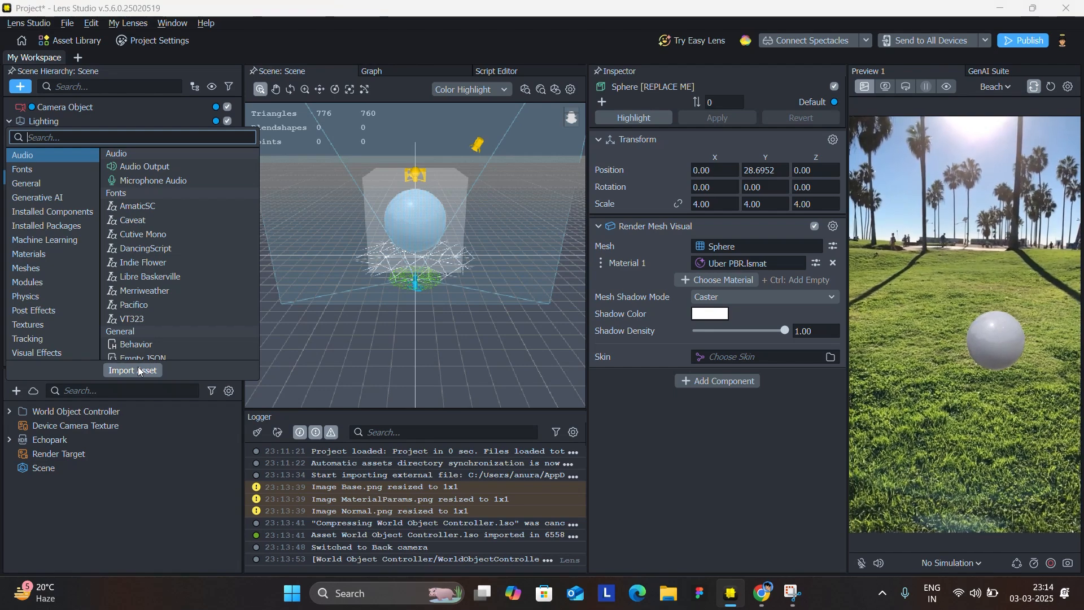
{"action": "left_click", "coordinate": [139, 371]}
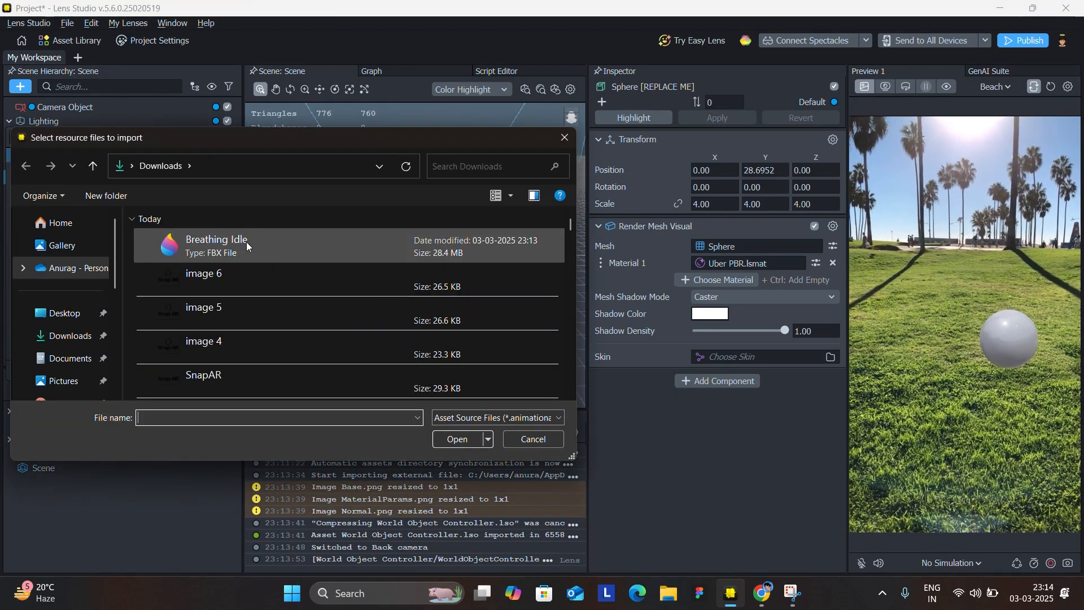
{"action": "double_click", "coordinate": [248, 243]}
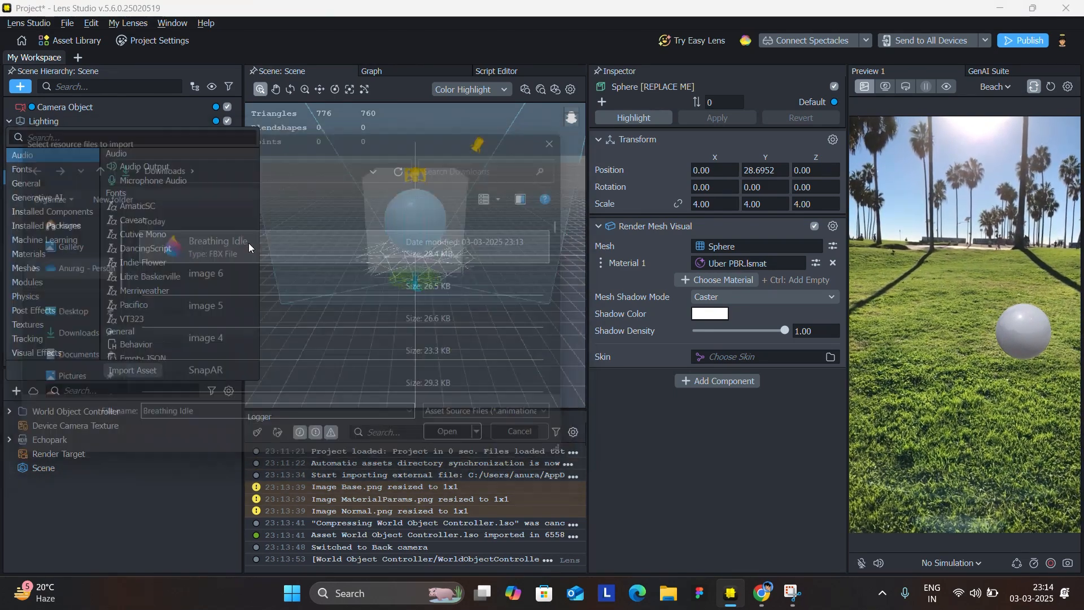
{"action": "left_click", "coordinate": [658, 411]}
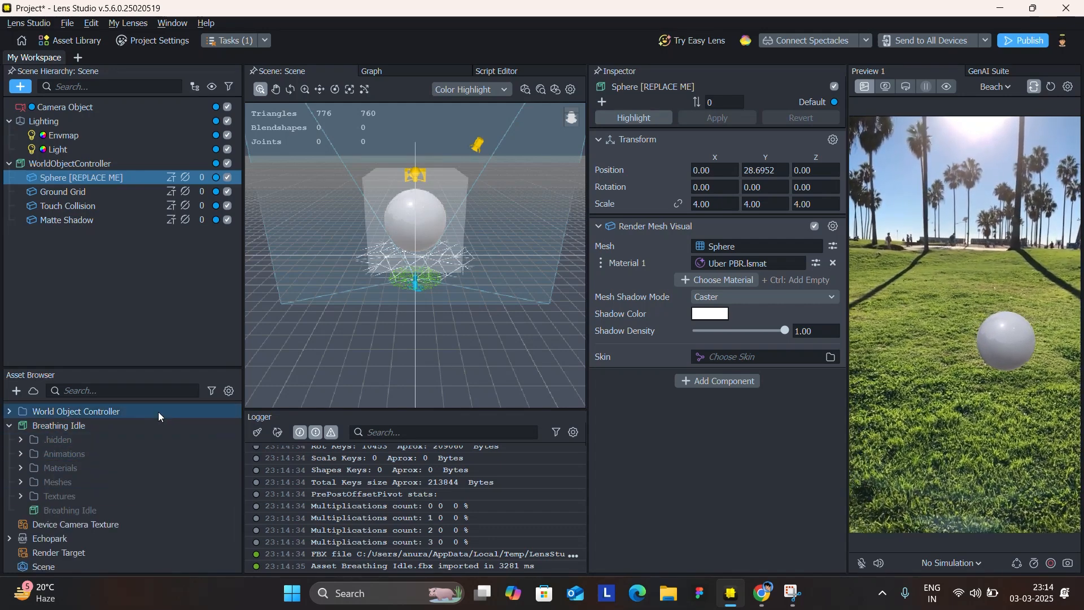
Unpack the imported Breathing Idle asset so its contents become editable.
{"action": "left_click", "coordinate": [53, 438]}
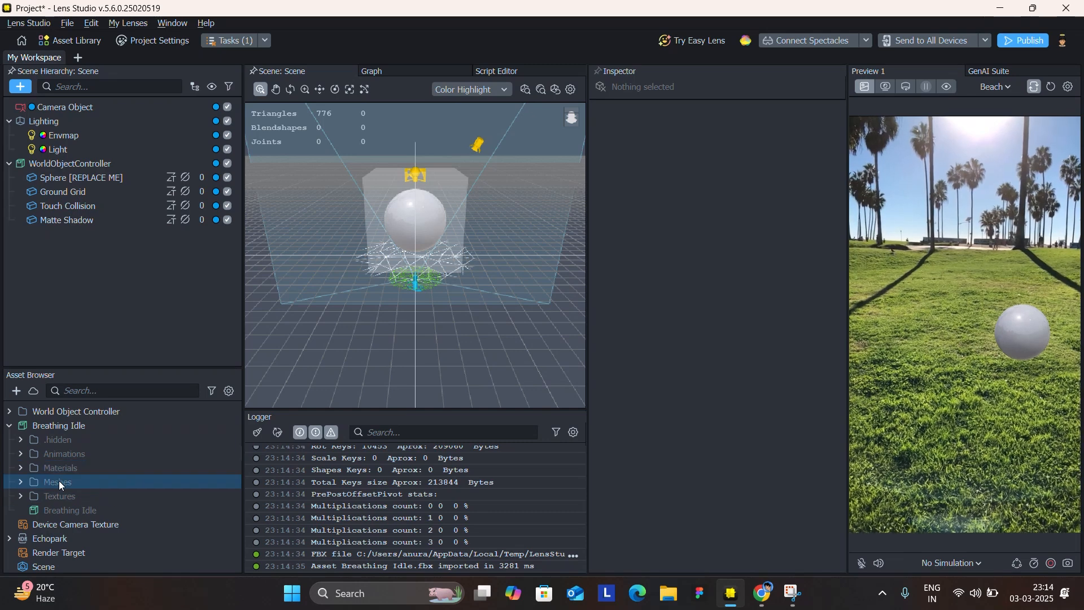
{"action": "left_click", "coordinate": [70, 497]}
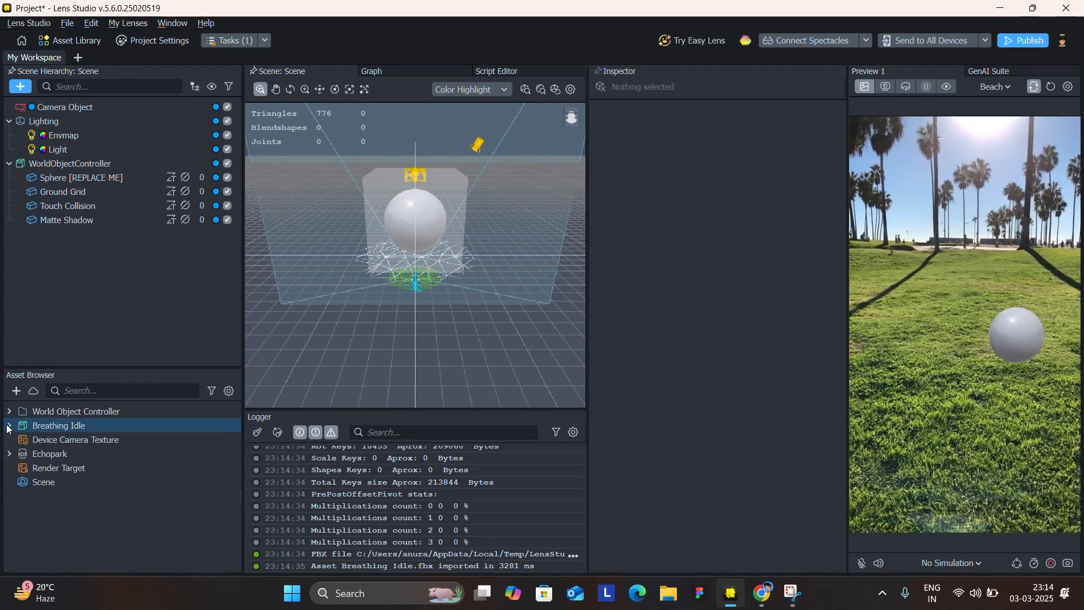
{"action": "right_click", "coordinate": [42, 427]}
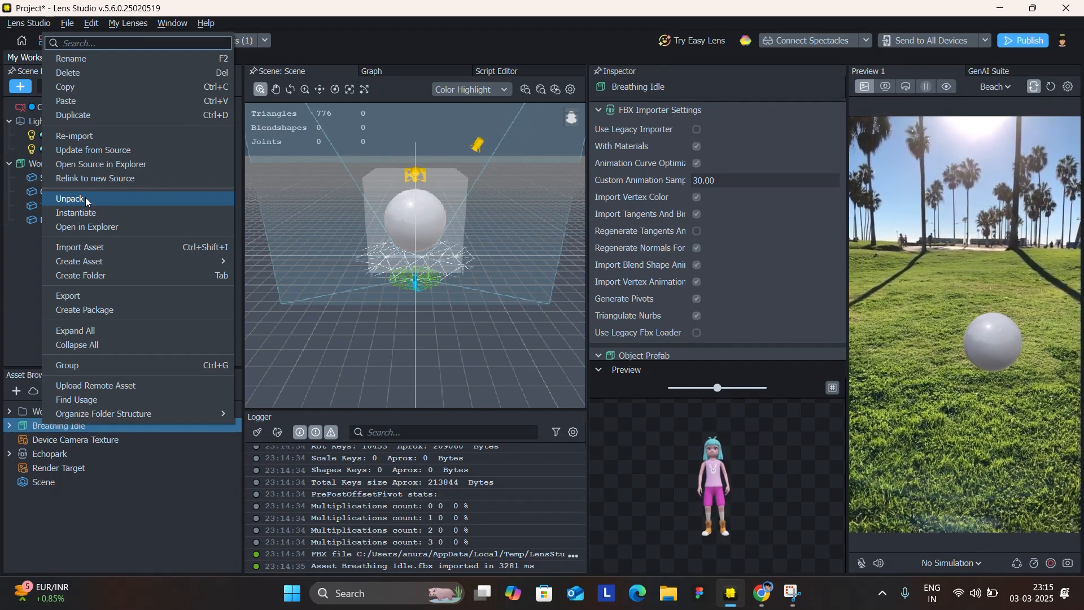
{"action": "left_click", "coordinate": [86, 198]}
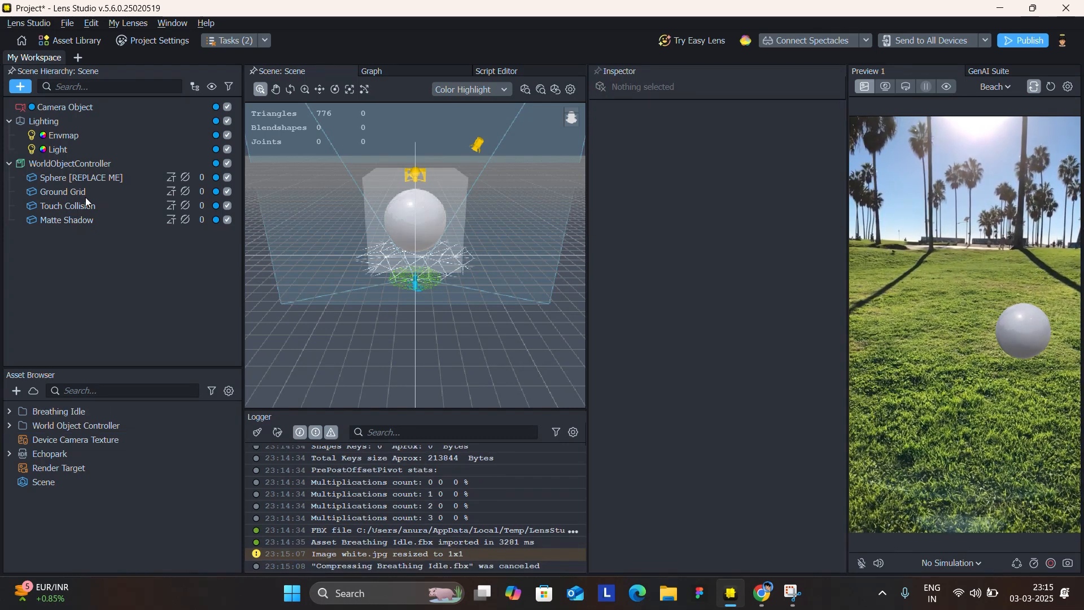
Add the unpacked Breathing Idle prefab to the scene hierarchy and test moving it in the preview.
{"action": "left_click", "coordinate": [9, 411]}
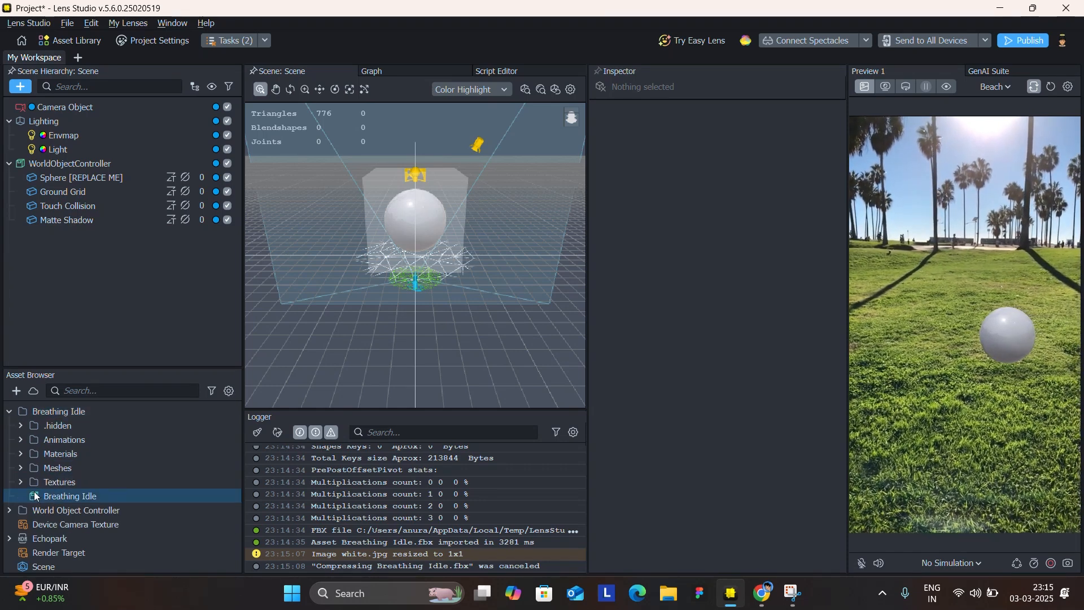
{"action": "left_click_drag", "start_coordinate": [35, 496], "coordinate": [115, 357]}
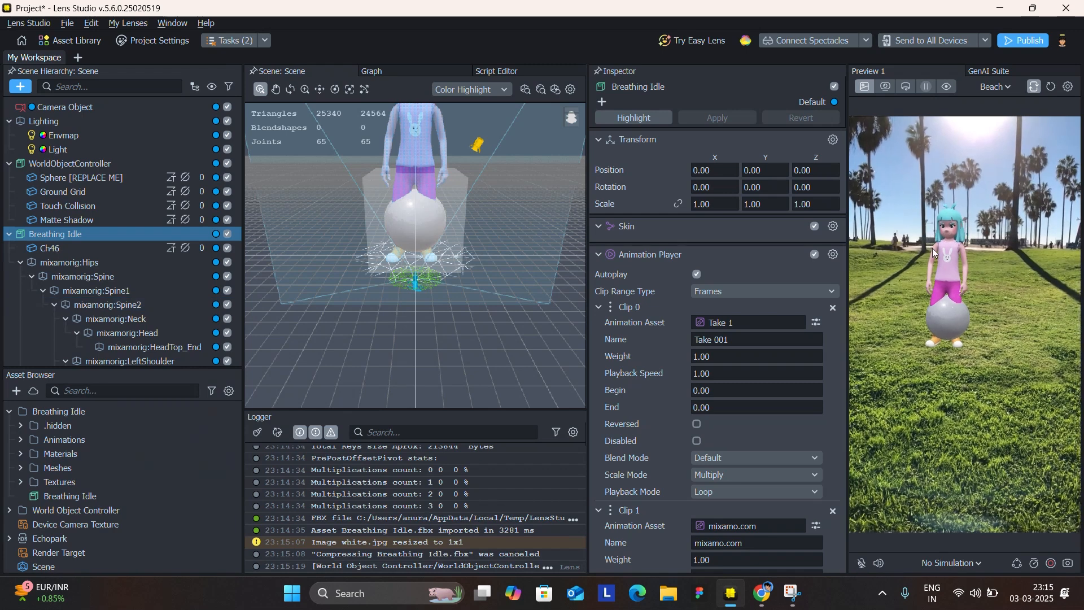
{"action": "left_click_drag", "start_coordinate": [943, 355], "coordinate": [968, 336]}
Make Breathing Idle a child of WorldObjectController, test moving it in the preview, and reset the lens.
{"action": "left_click", "coordinate": [8, 234]}
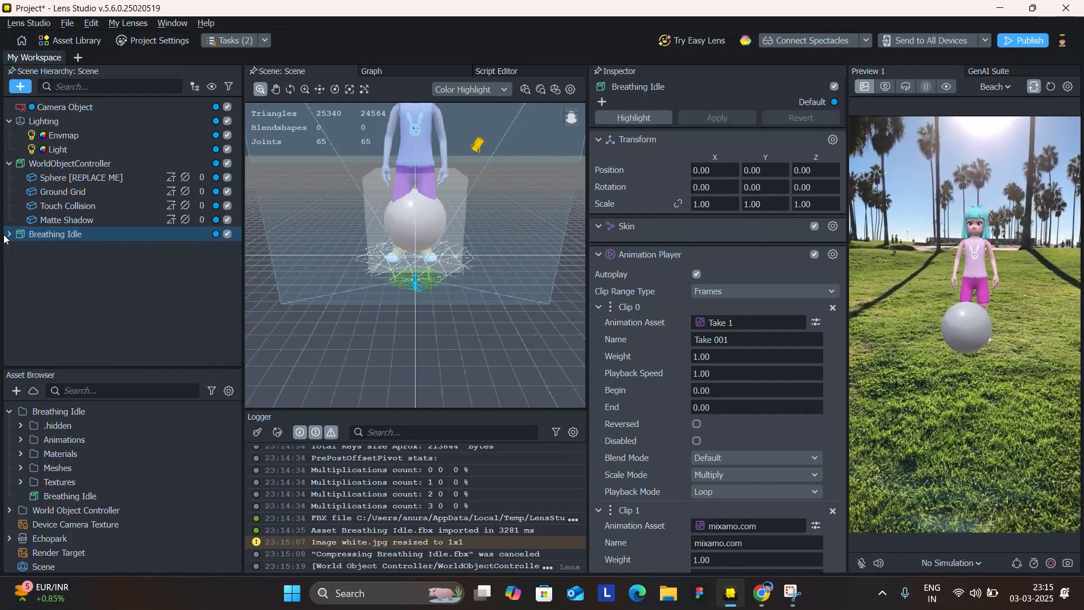
{"action": "left_click_drag", "start_coordinate": [39, 237], "coordinate": [113, 164]}
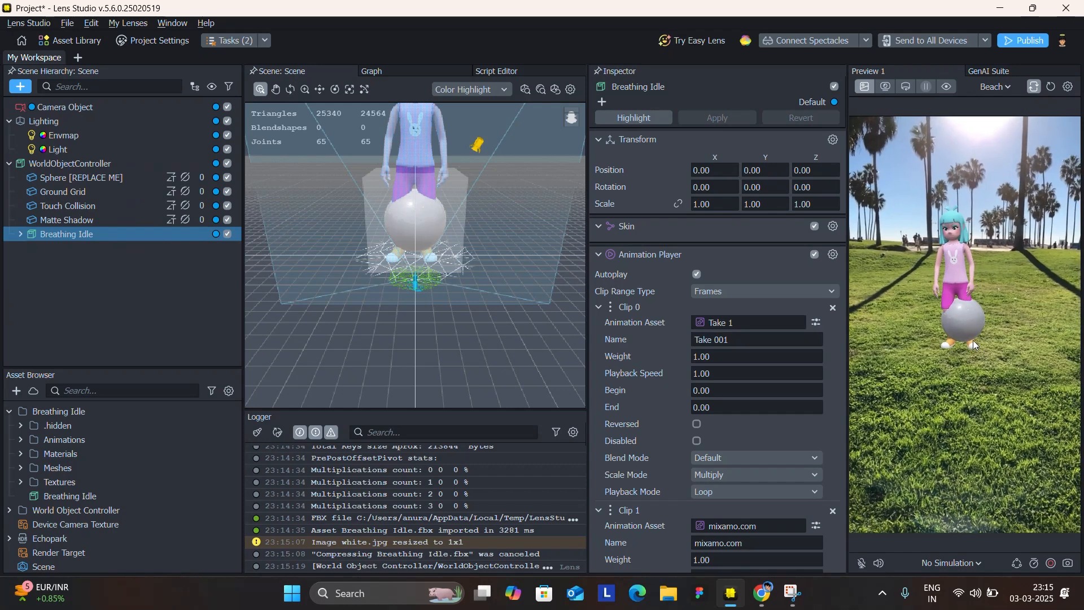
{"action": "left_click_drag", "start_coordinate": [974, 340], "coordinate": [947, 343]}
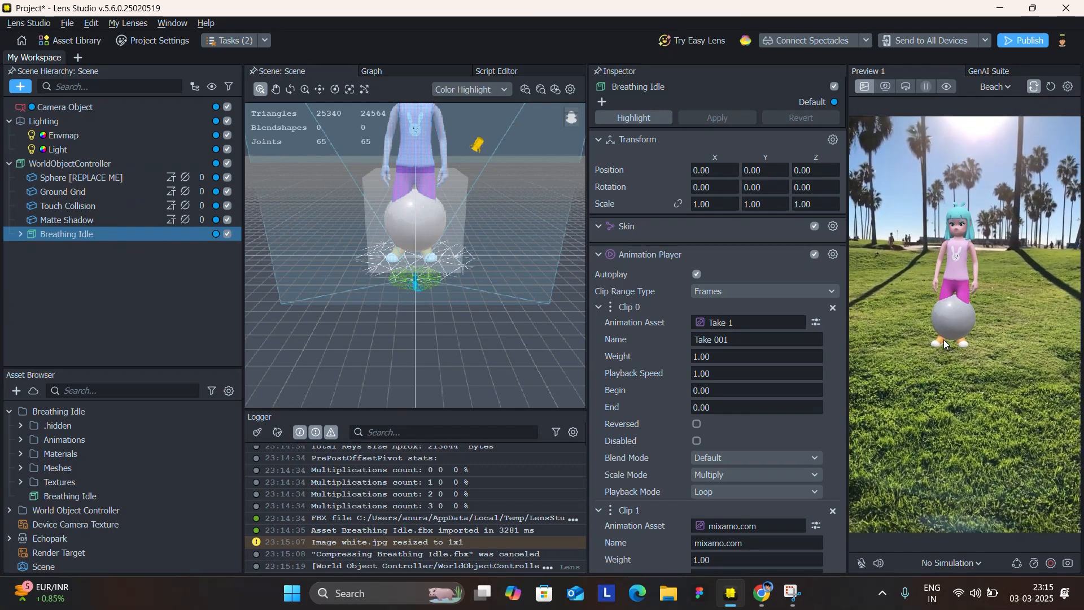
{"action": "left_click", "coordinate": [1049, 91]}
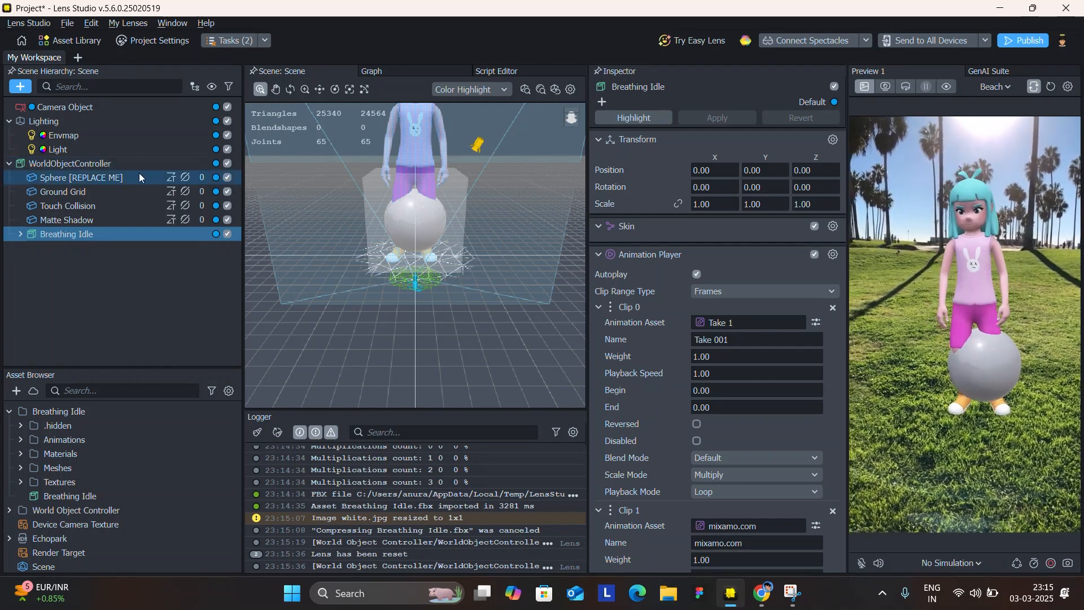
Delete the Sphere [REPLACE ME] placeholder and test moving the character in the reset preview.
{"action": "left_click", "coordinate": [137, 176]}
{"action": "key", "text": "Delete"}
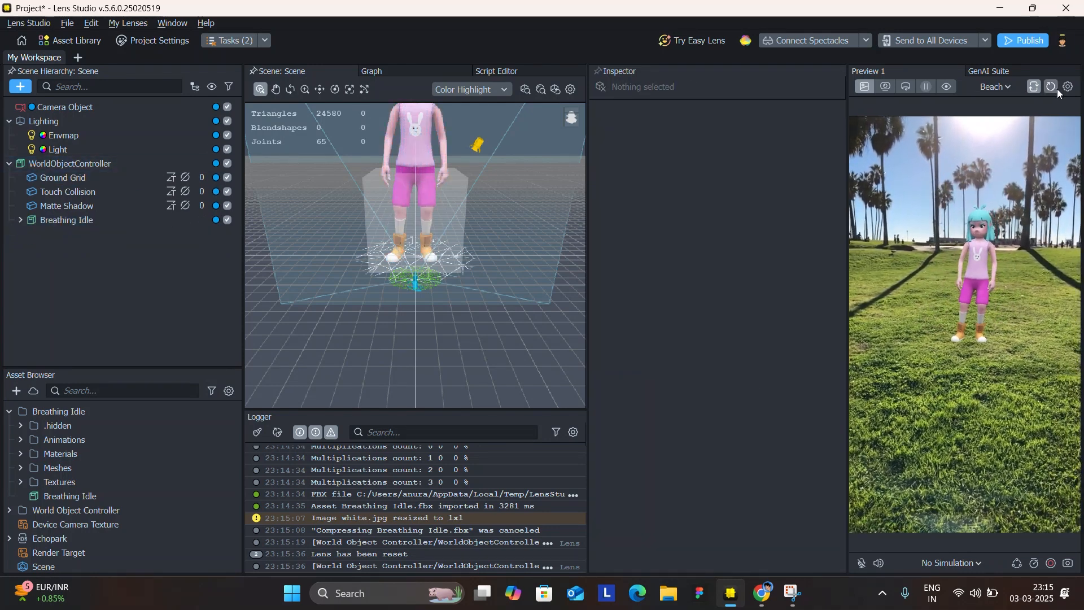
{"action": "left_click", "coordinate": [1055, 90]}
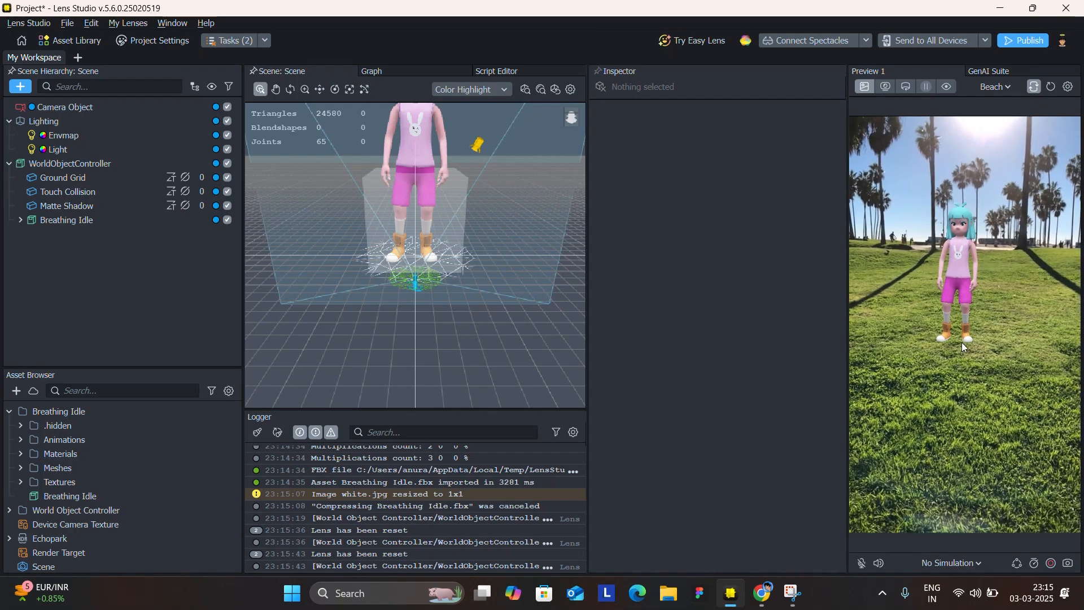
{"action": "left_click_drag", "start_coordinate": [961, 342], "coordinate": [916, 470]}
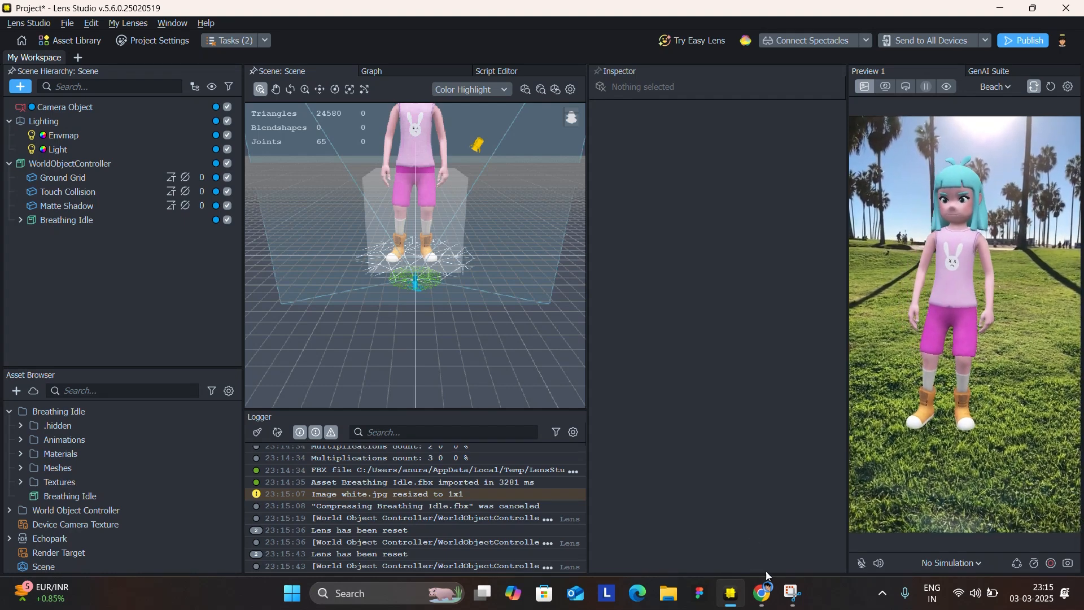
Switch to Mixamo in the browser, filter the animations by the Dance genre, and clear the idle search text.
{"action": "left_click", "coordinate": [762, 592]}
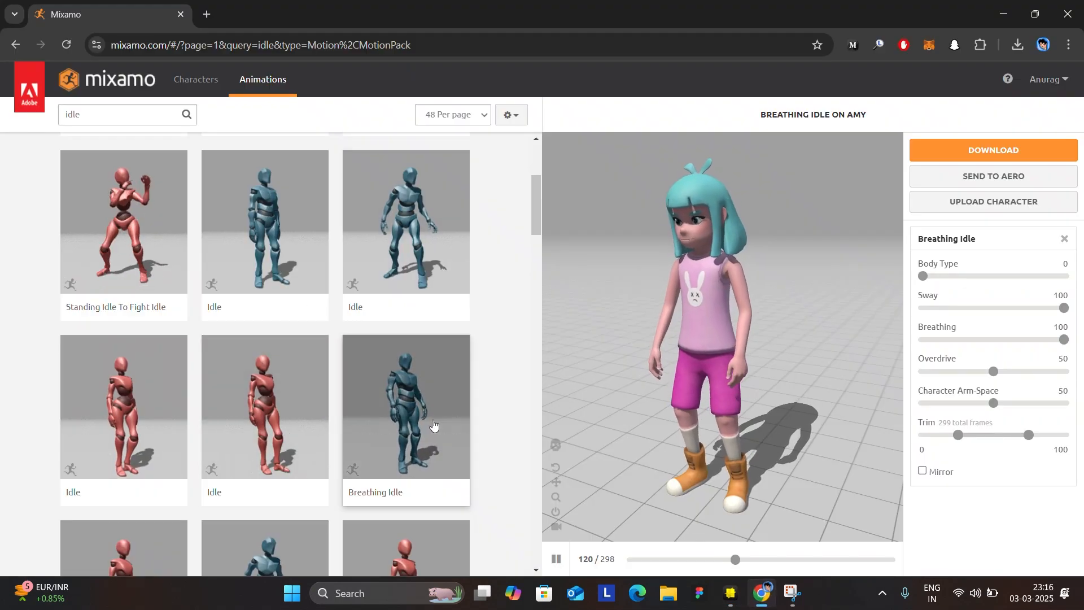
{"action": "key", "text": "alt+Tab"}
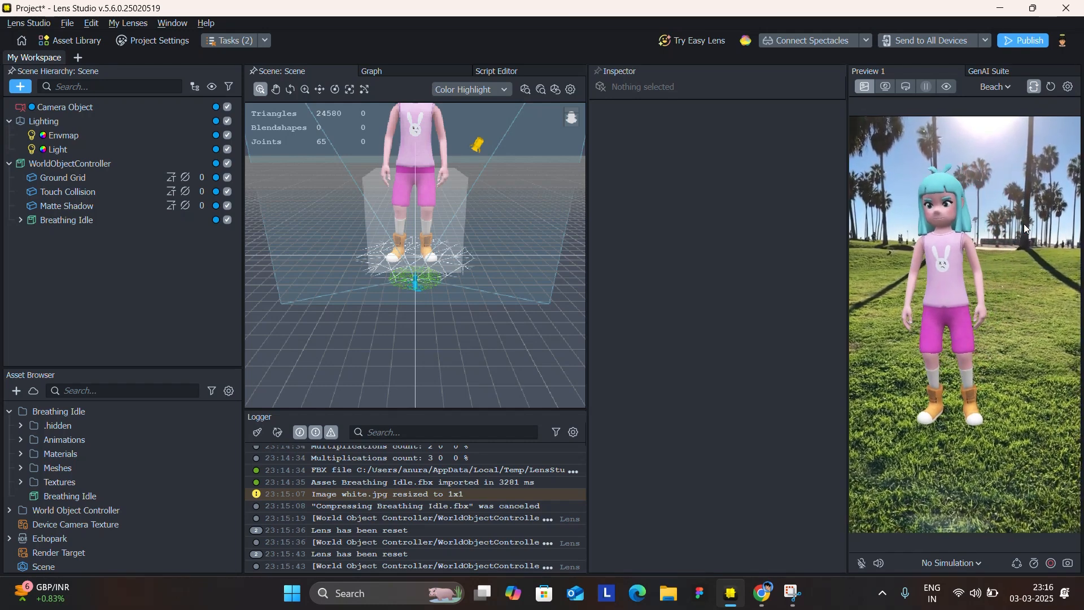
{"action": "left_click", "coordinate": [764, 593]}
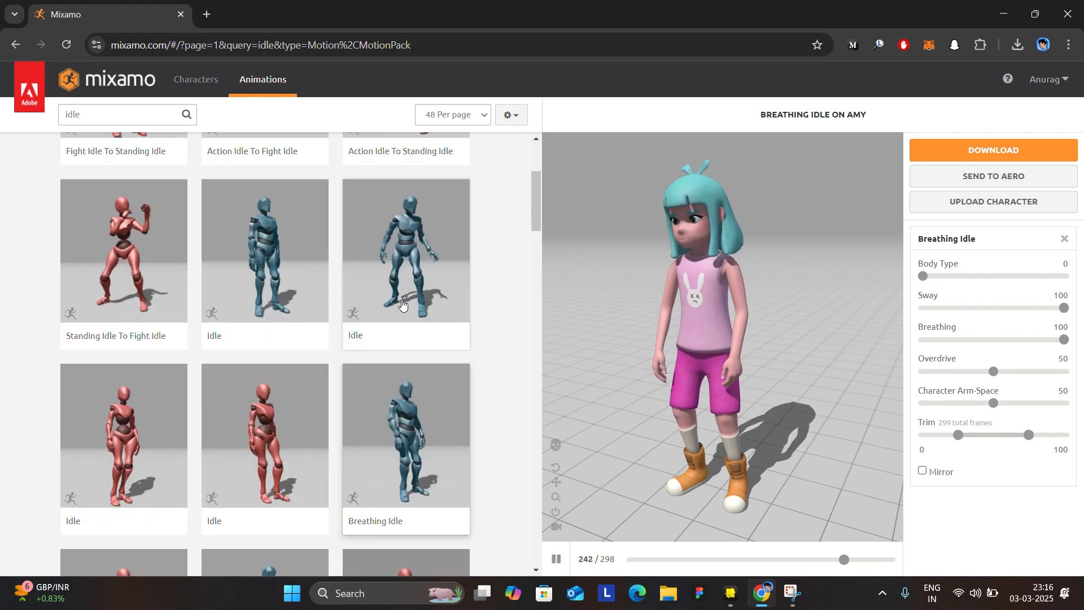
{"action": "scroll", "coordinate": [402, 305], "scroll_direction": "up", "scroll_amount": 2}
{"action": "left_click", "coordinate": [113, 110]}
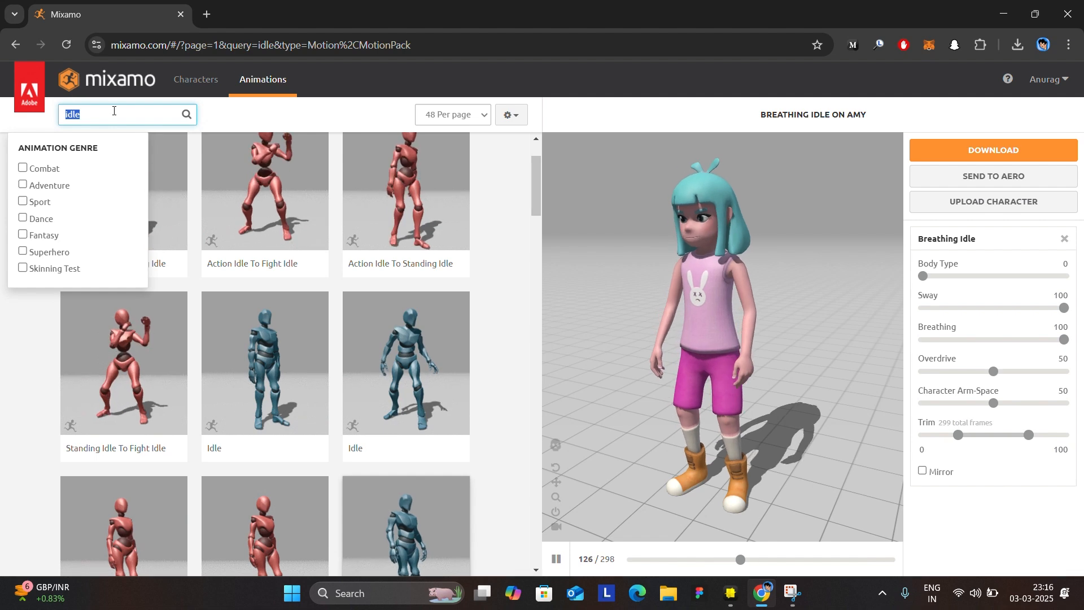
{"action": "left_click", "coordinate": [23, 219]}
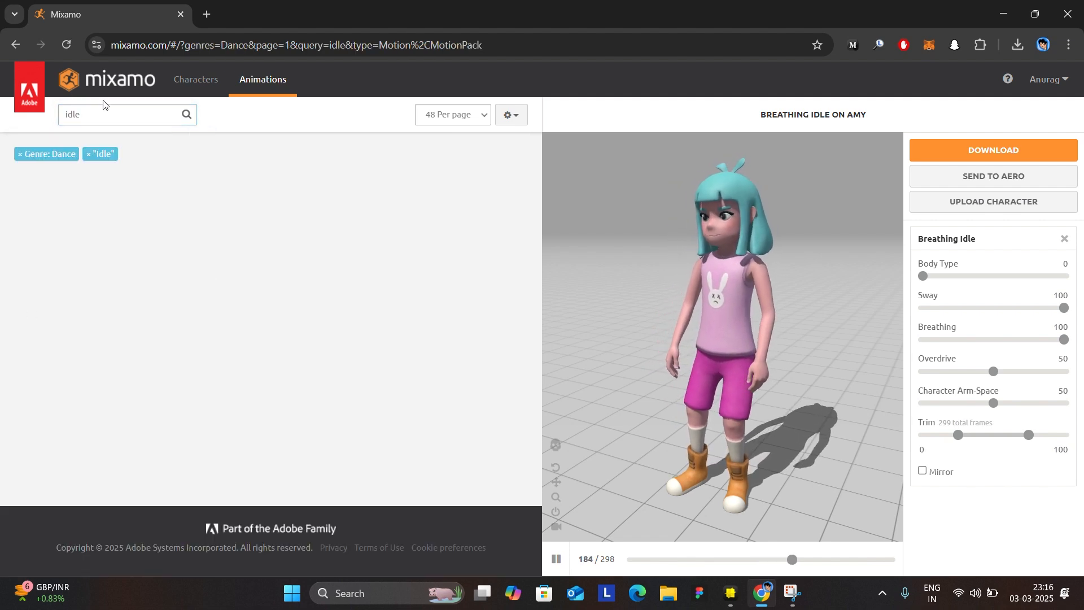
{"action": "key", "text": "BackSpace"}
{"action": "key", "text": "BackSpace"}
{"action": "key", "text": "BackSpace"}
{"action": "key", "text": "BackSpace"}
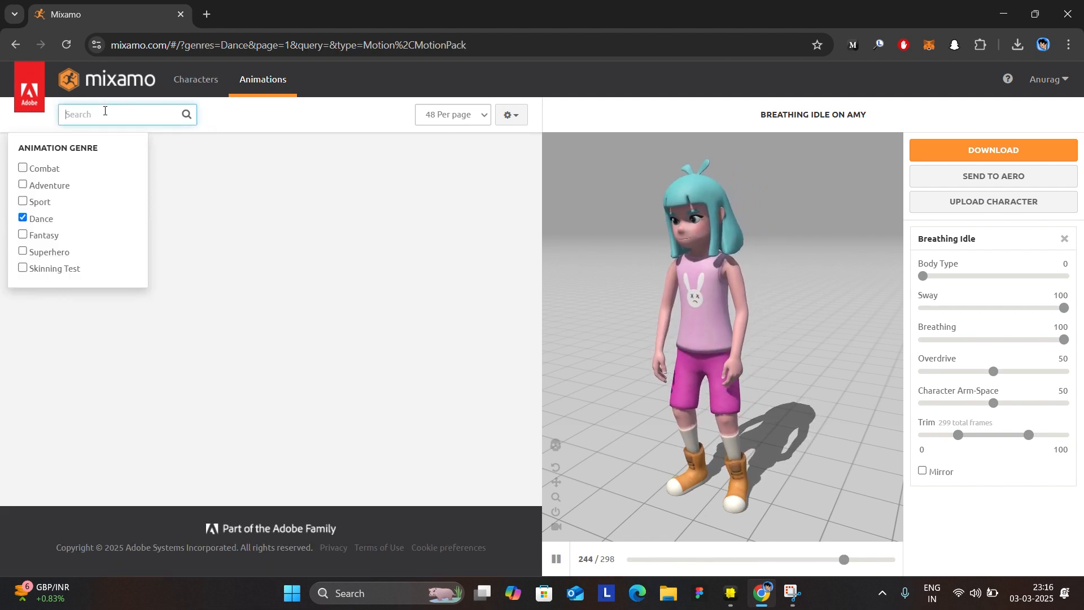
Browse the dance animations, try Breakdance 1990 on Amy, and apply Hip Hop Dancing instead.
{"action": "scroll", "coordinate": [178, 319], "scroll_direction": "down", "scroll_amount": 20}
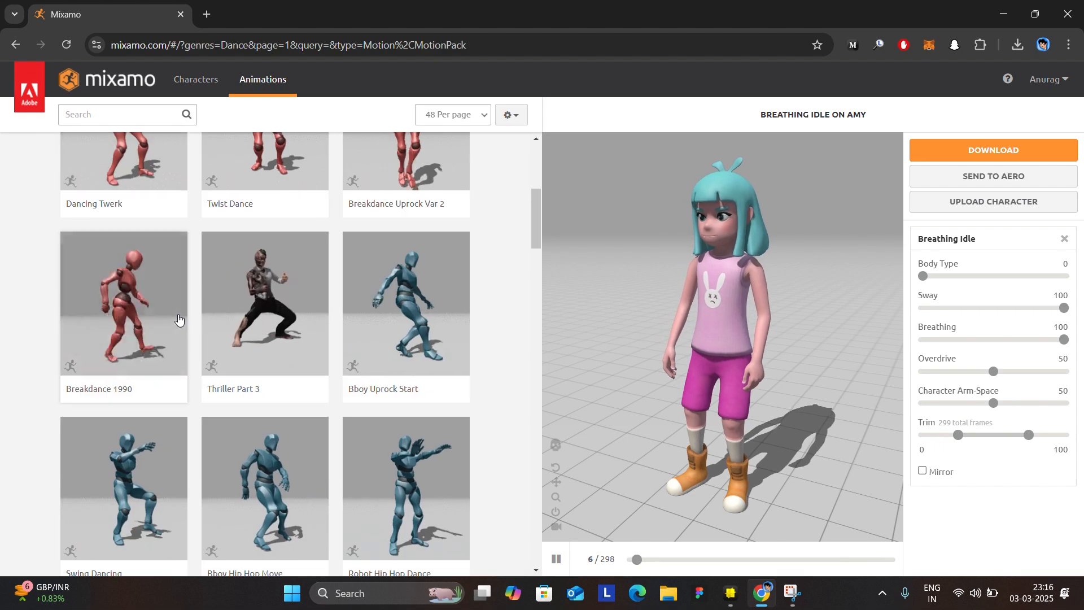
{"action": "scroll", "coordinate": [178, 318], "scroll_direction": "down", "scroll_amount": 10}
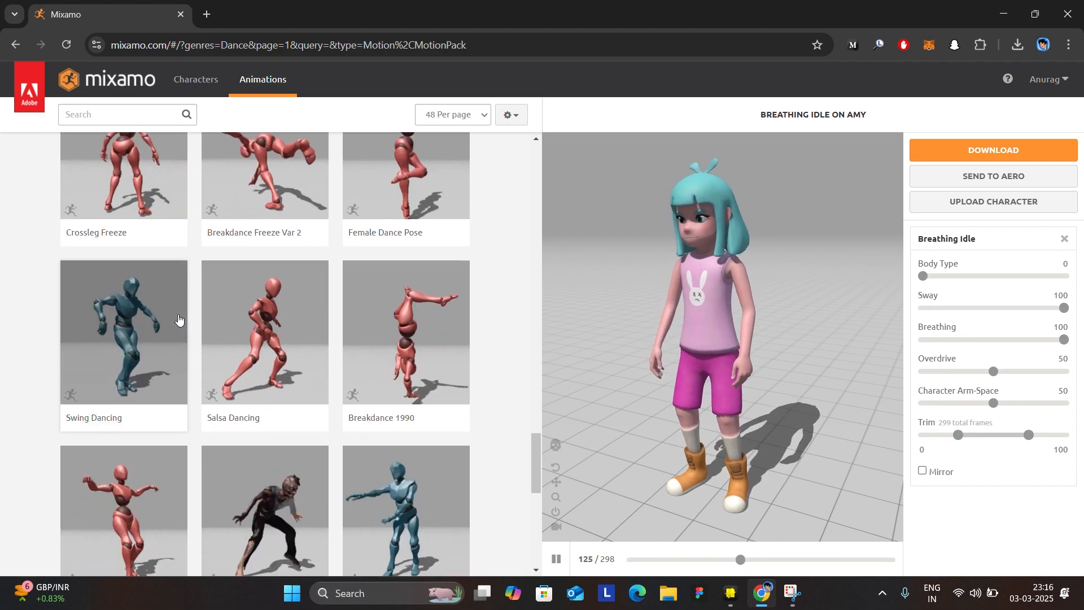
{"action": "scroll", "coordinate": [178, 319], "scroll_direction": "down", "scroll_amount": 2}
{"action": "left_click", "coordinate": [378, 292]}
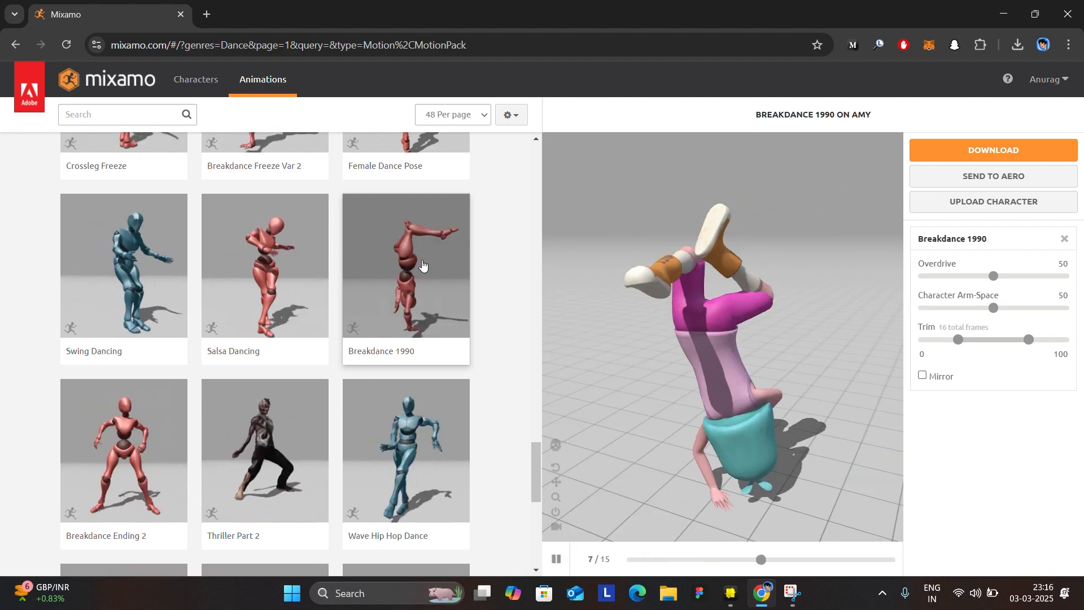
{"action": "scroll", "coordinate": [423, 265], "scroll_direction": "up", "scroll_amount": 10}
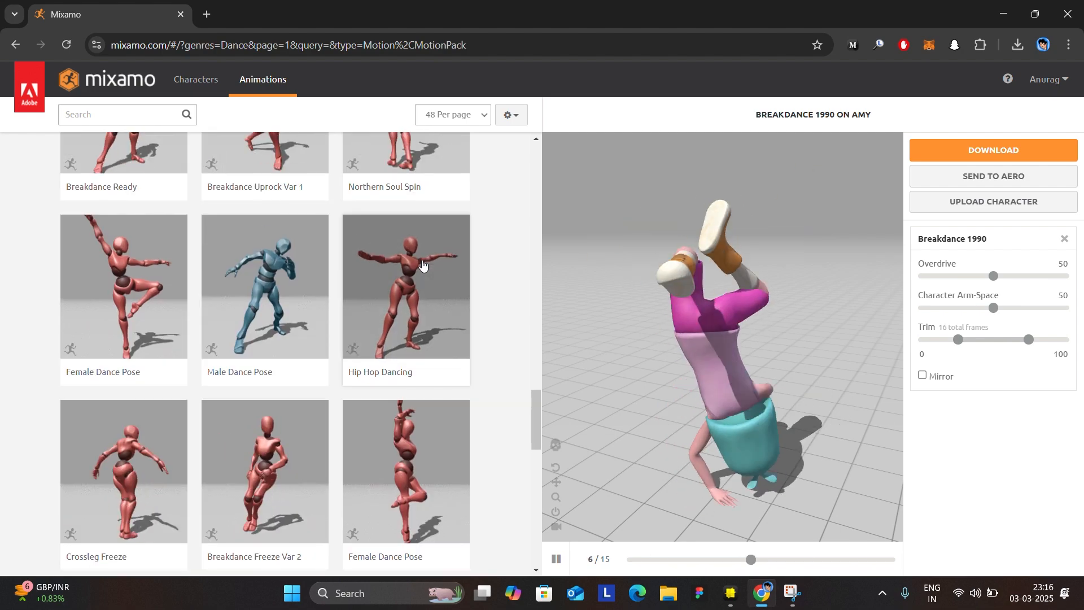
{"action": "left_click", "coordinate": [410, 407]}
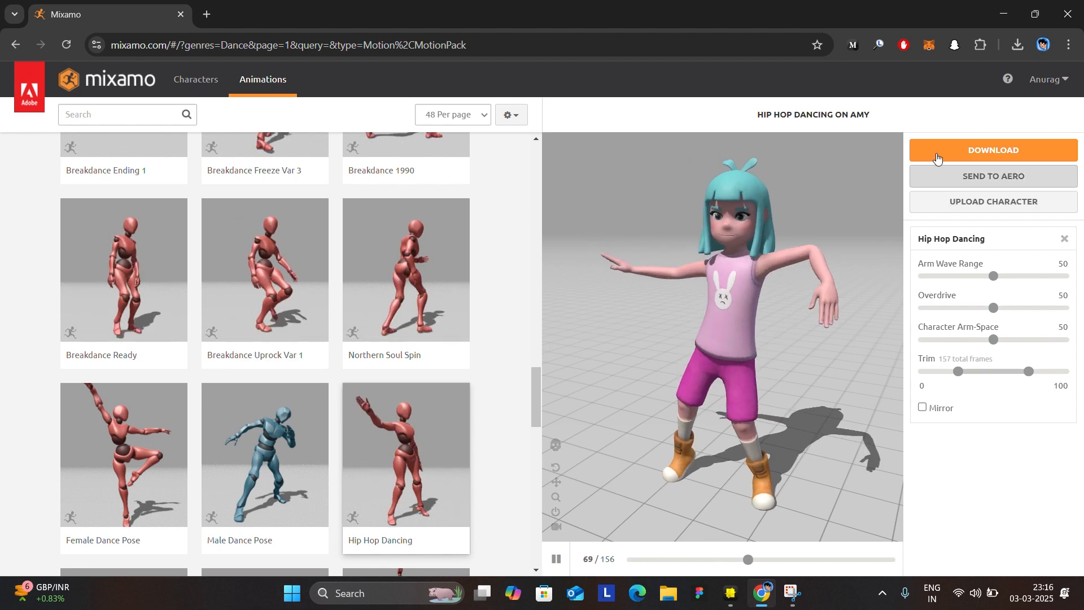
Download the Hip Hop Dancing animation as FBX Binary without skin at 30 frames per second without keyframe reduction.
{"action": "left_click", "coordinate": [935, 153]}
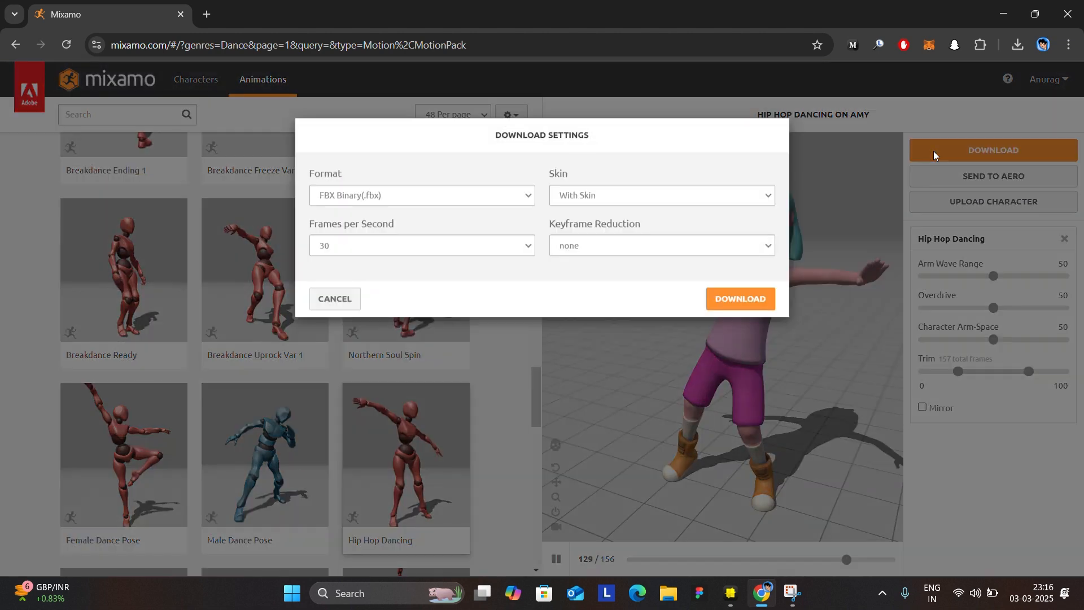
{"action": "left_click", "coordinate": [653, 215]}
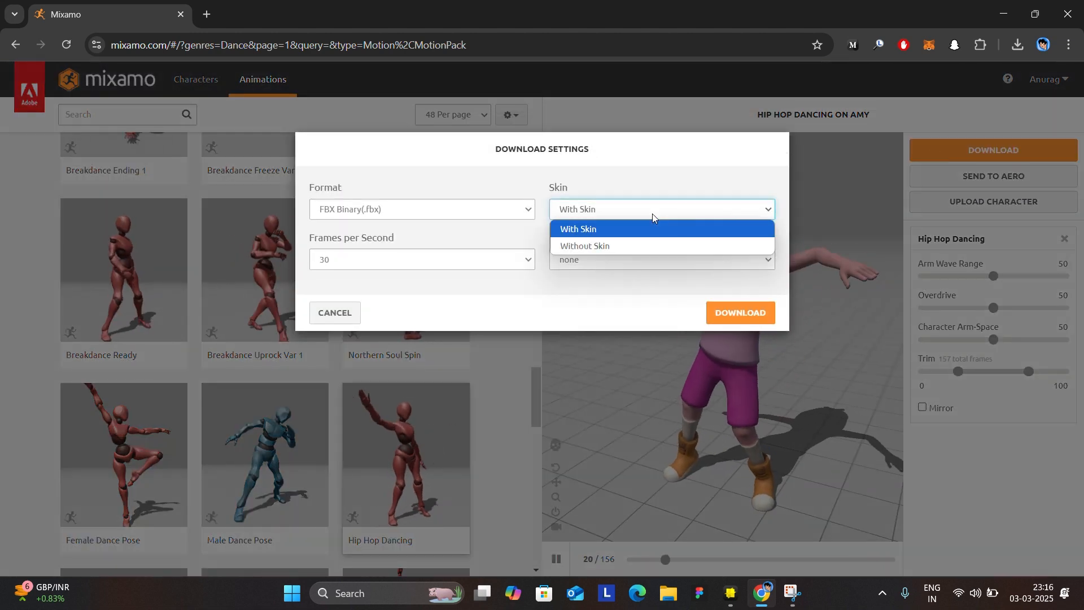
{"action": "left_click", "coordinate": [642, 245]}
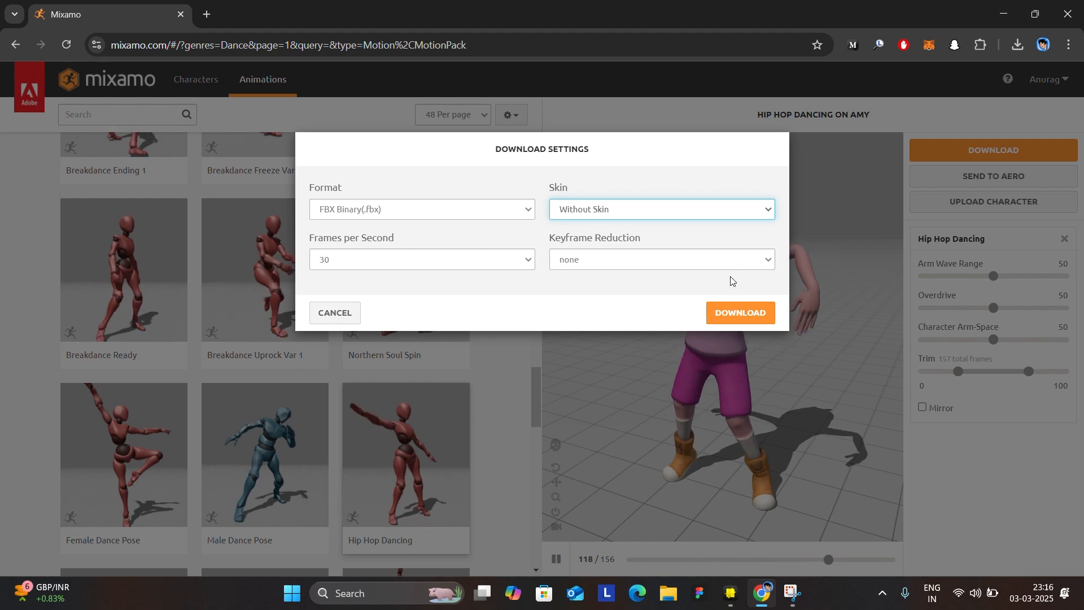
{"action": "left_click", "coordinate": [740, 313]}
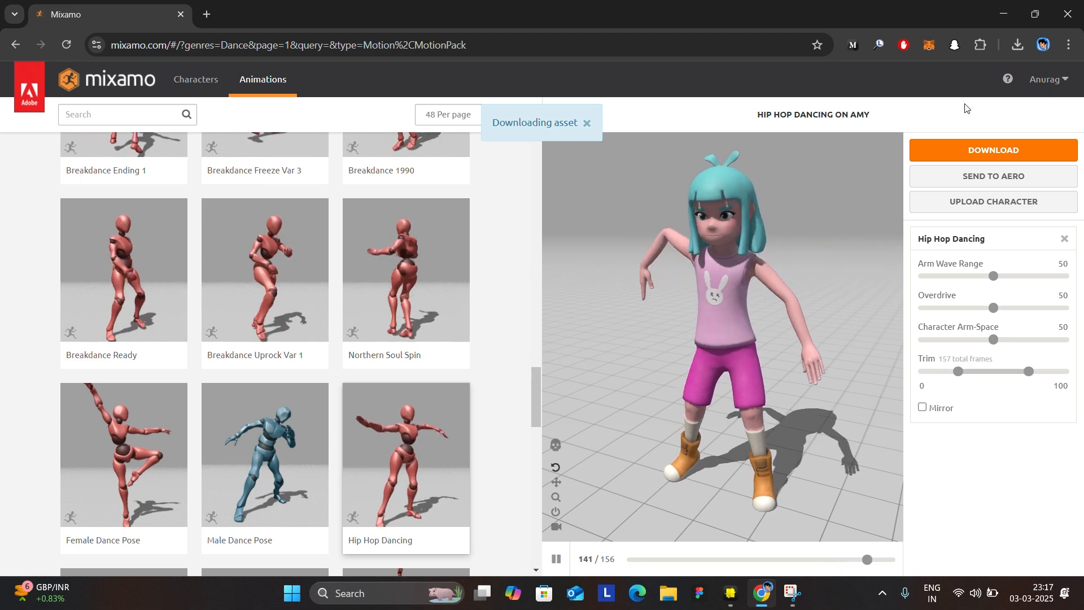
Check the finished Hip Hop Dancing download, switch to Lens Studio, and examine the Animation Player clips on the Breathing Idle object.
{"action": "left_click", "coordinate": [1019, 44]}
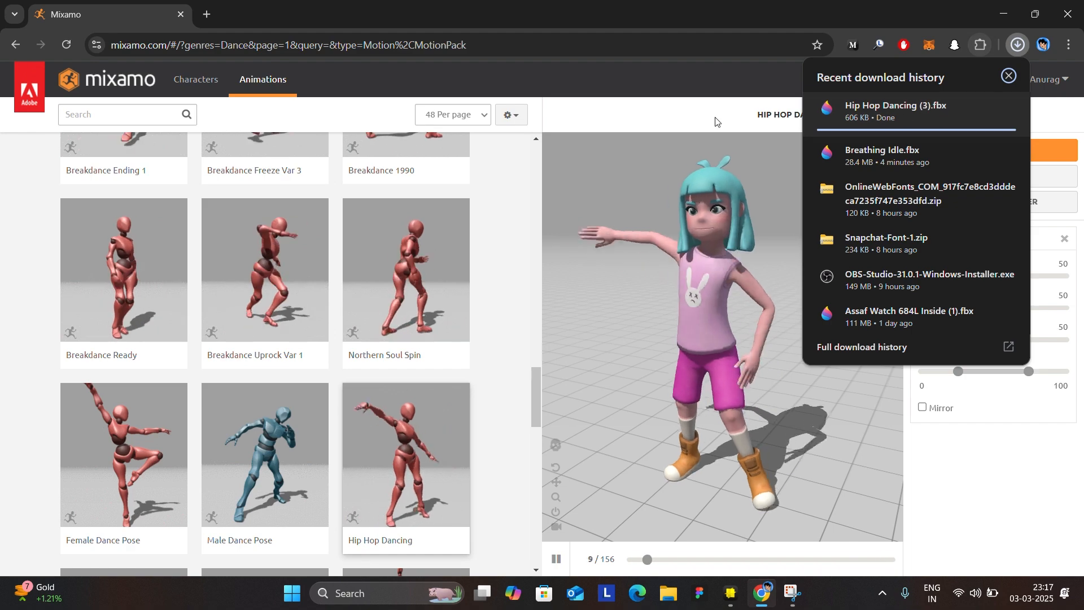
{"action": "left_click", "coordinate": [732, 593]}
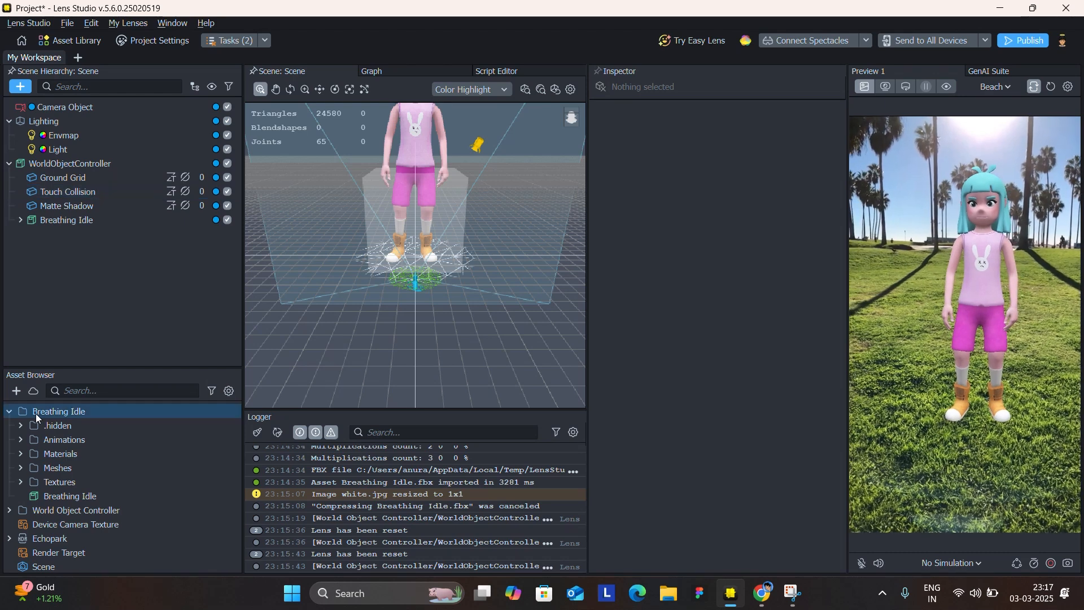
{"action": "left_click", "coordinate": [37, 220]}
{"action": "scroll", "coordinate": [627, 290], "scroll_direction": "down", "scroll_amount": 5}
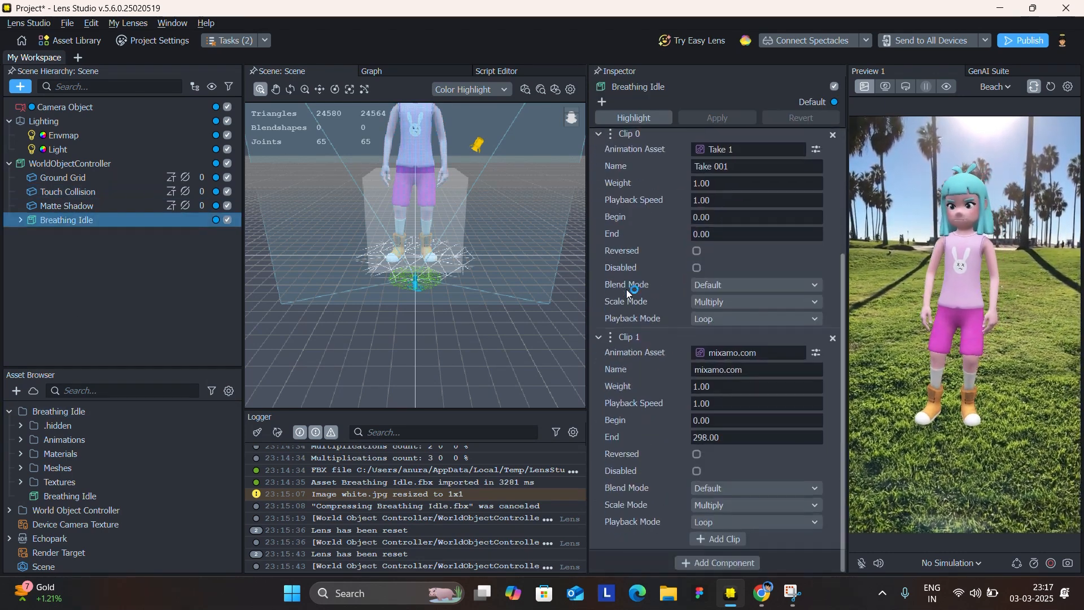
{"action": "scroll", "coordinate": [674, 371], "scroll_direction": "up", "scroll_amount": 2}
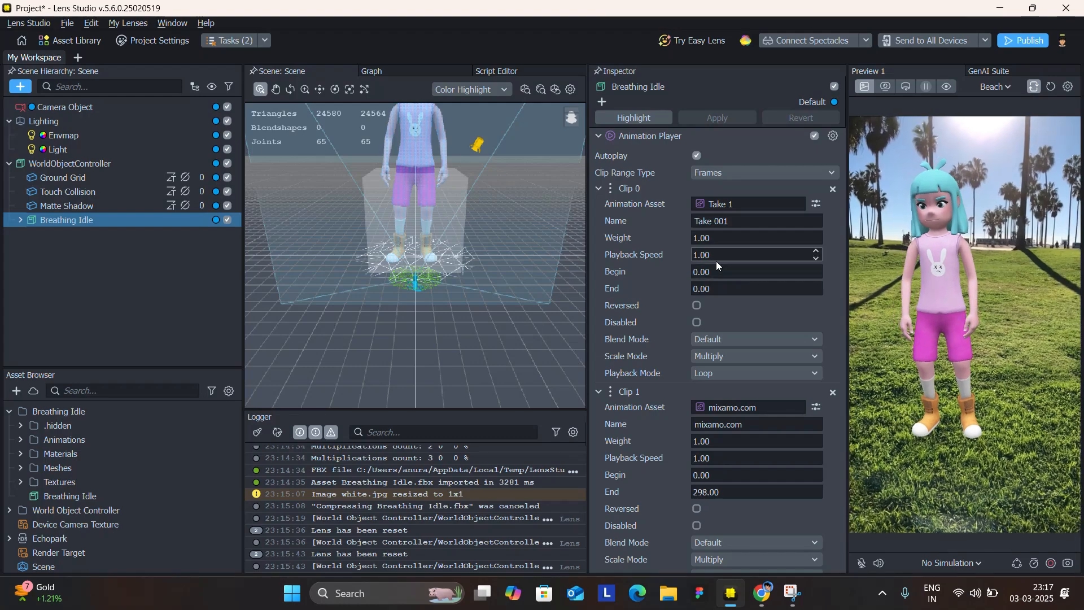
{"action": "scroll", "coordinate": [716, 261], "scroll_direction": "up", "scroll_amount": 2}
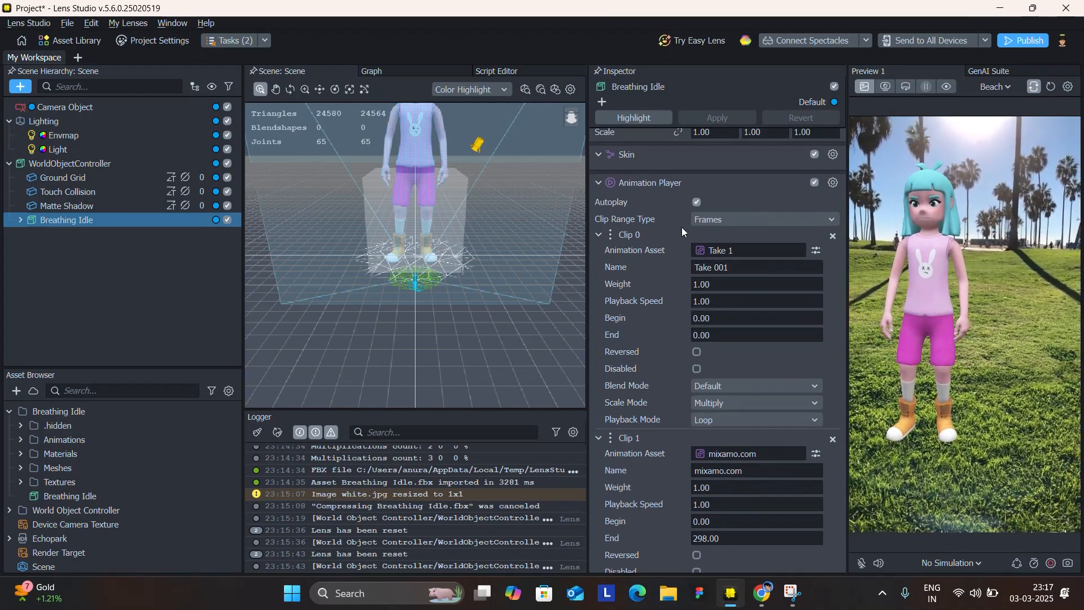
{"action": "scroll", "coordinate": [682, 227], "scroll_direction": "up", "scroll_amount": 3}
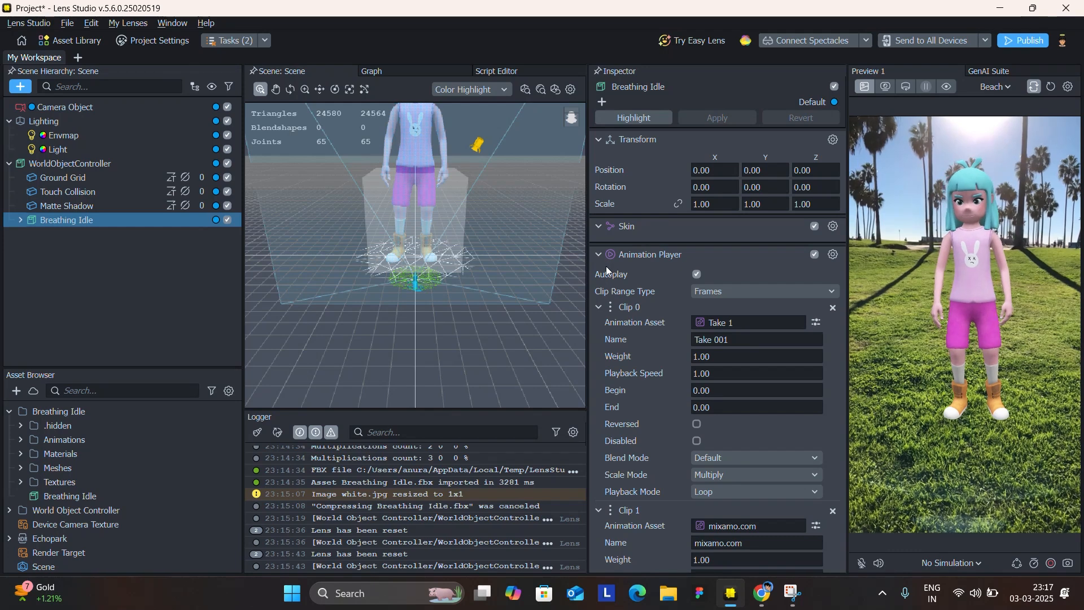
{"action": "scroll", "coordinate": [745, 347], "scroll_direction": "down", "scroll_amount": 7}
{"action": "scroll", "coordinate": [751, 288], "scroll_direction": "up", "scroll_amount": 4}
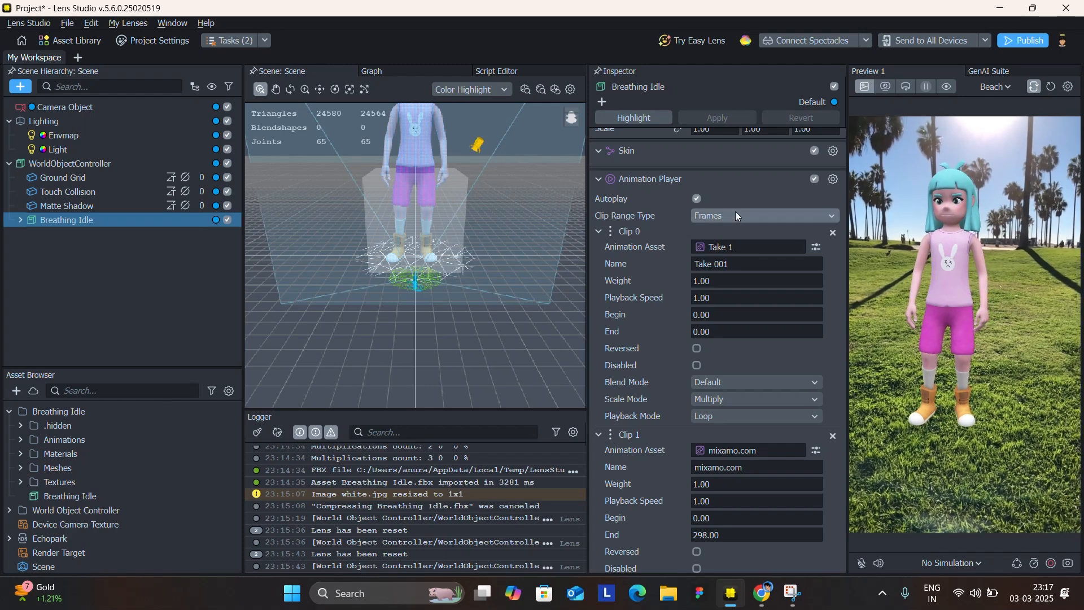
{"action": "scroll", "coordinate": [723, 316], "scroll_direction": "down", "scroll_amount": 4}
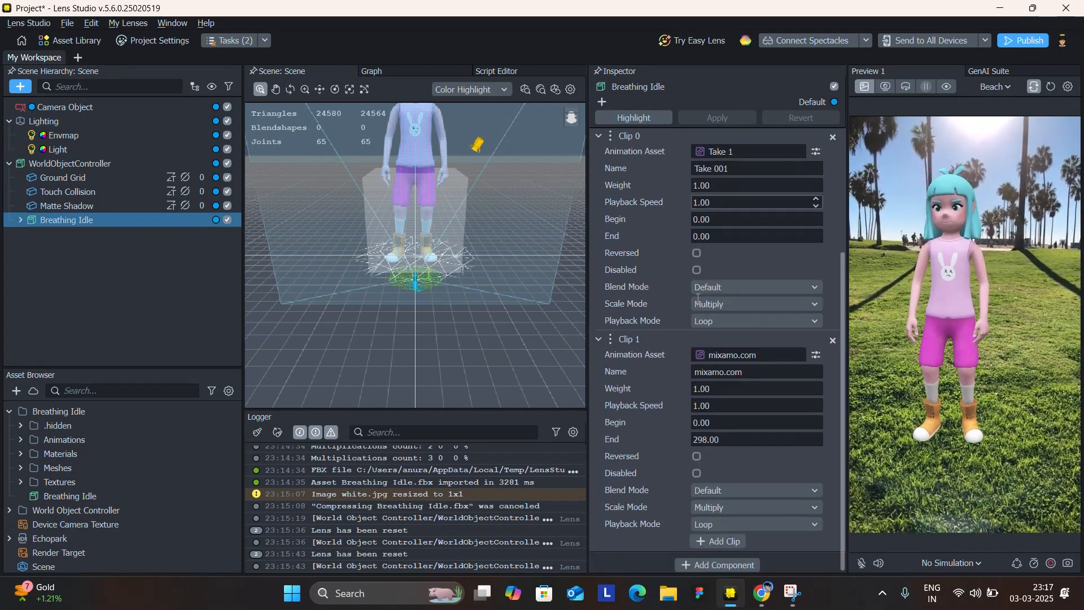
{"action": "scroll", "coordinate": [712, 426], "scroll_direction": "up", "scroll_amount": 4}
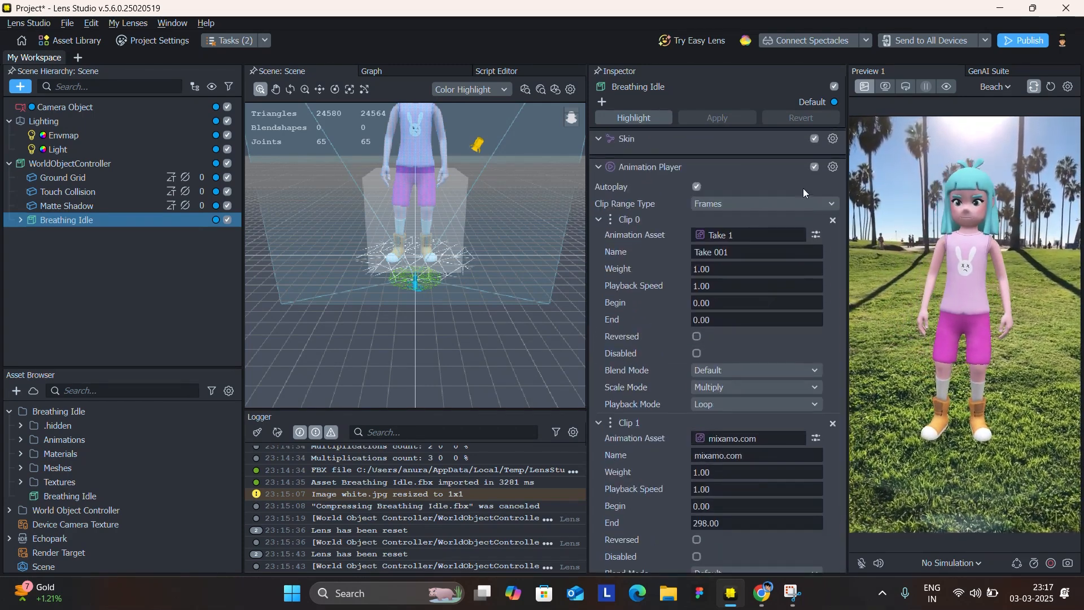
Test Breathing Idle in the preview with Autoplay disabled, re-enable Autoplay, and collapse its Animation Player.
{"action": "left_click", "coordinate": [697, 186]}
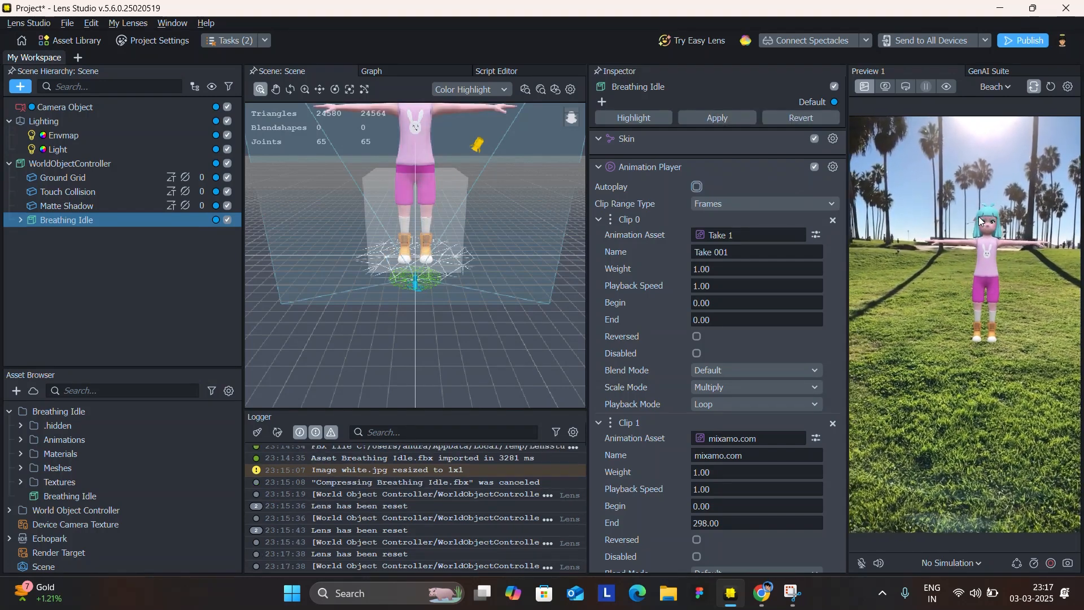
{"action": "left_click", "coordinate": [697, 186]}
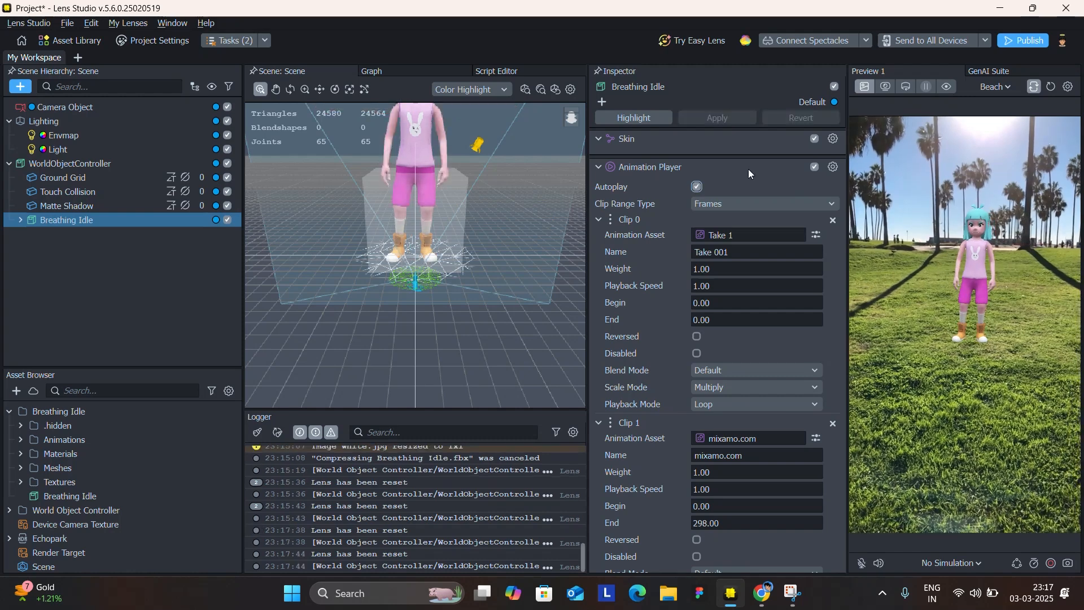
{"action": "left_click", "coordinate": [599, 167]}
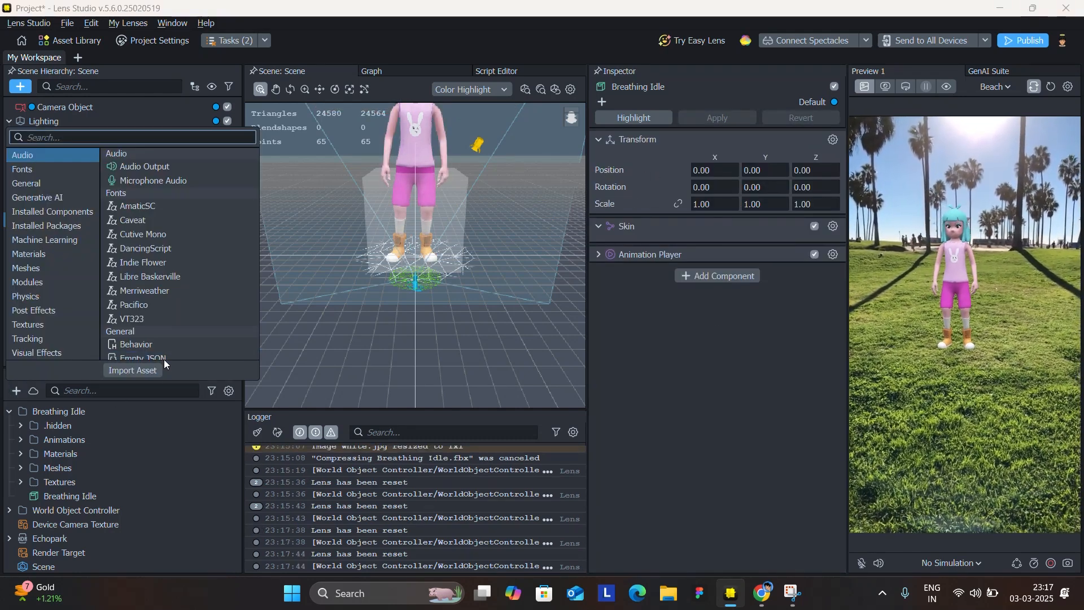
Import the Hip Hop Dancing (3) FBX file from Downloads with the default FBX importer settings.
{"action": "left_click", "coordinate": [149, 373]}
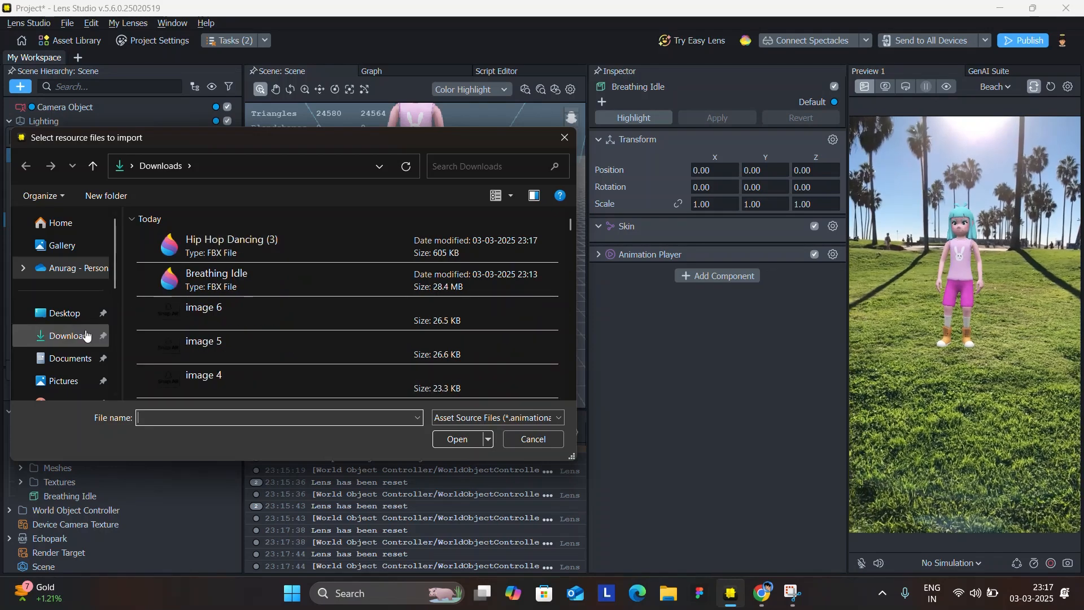
{"action": "double_click", "coordinate": [232, 242]}
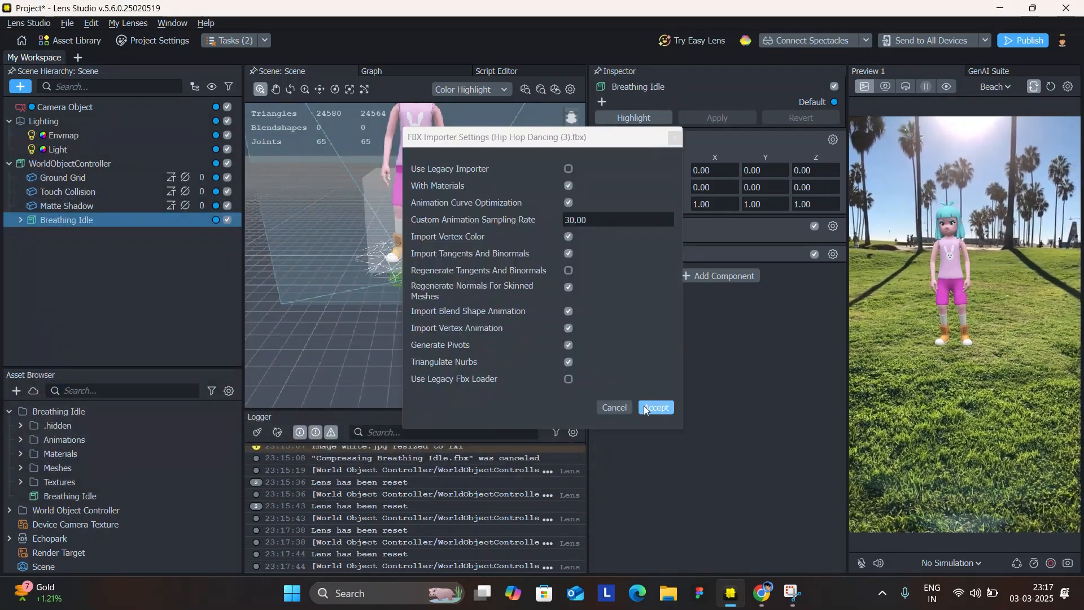
{"action": "left_click", "coordinate": [645, 409]}
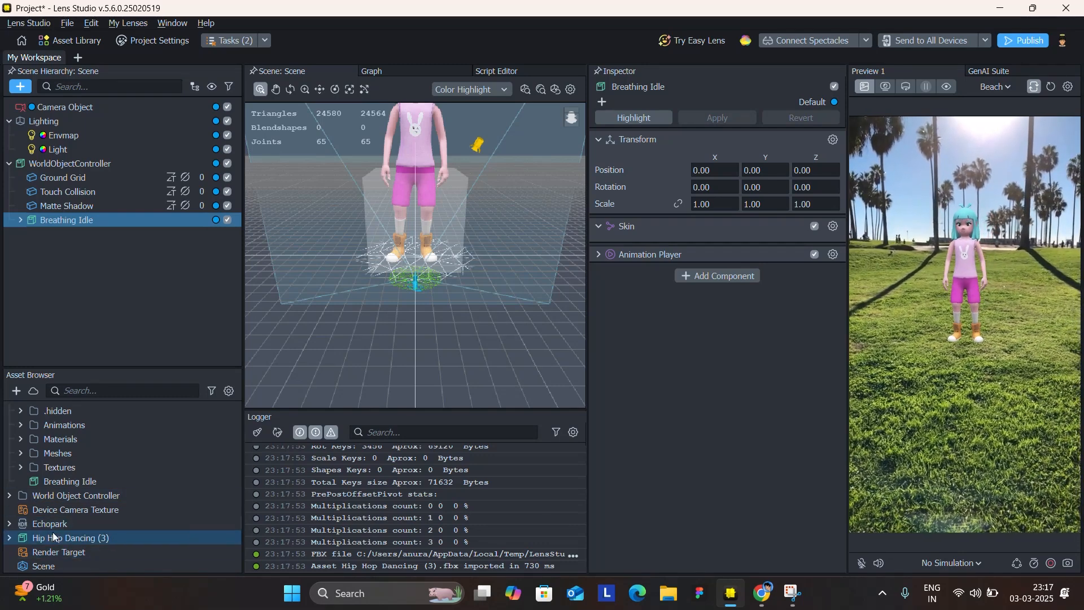
Unpack the imported Hip Hop Dancing (3) asset in the project assets.
{"action": "left_click", "coordinate": [53, 531]}
{"action": "left_click", "coordinate": [8, 537]}
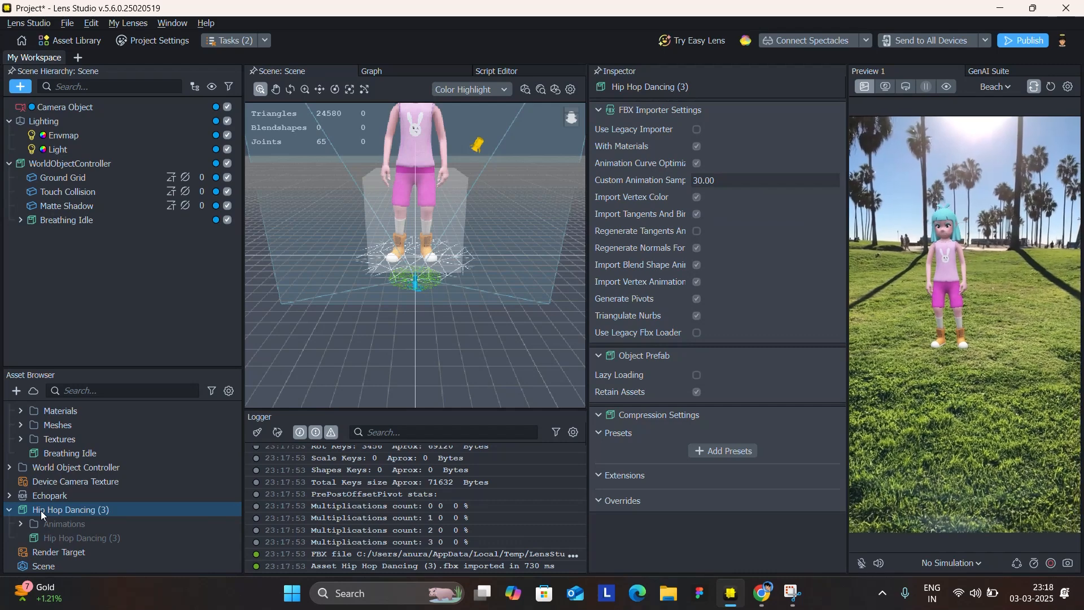
{"action": "right_click", "coordinate": [41, 510]}
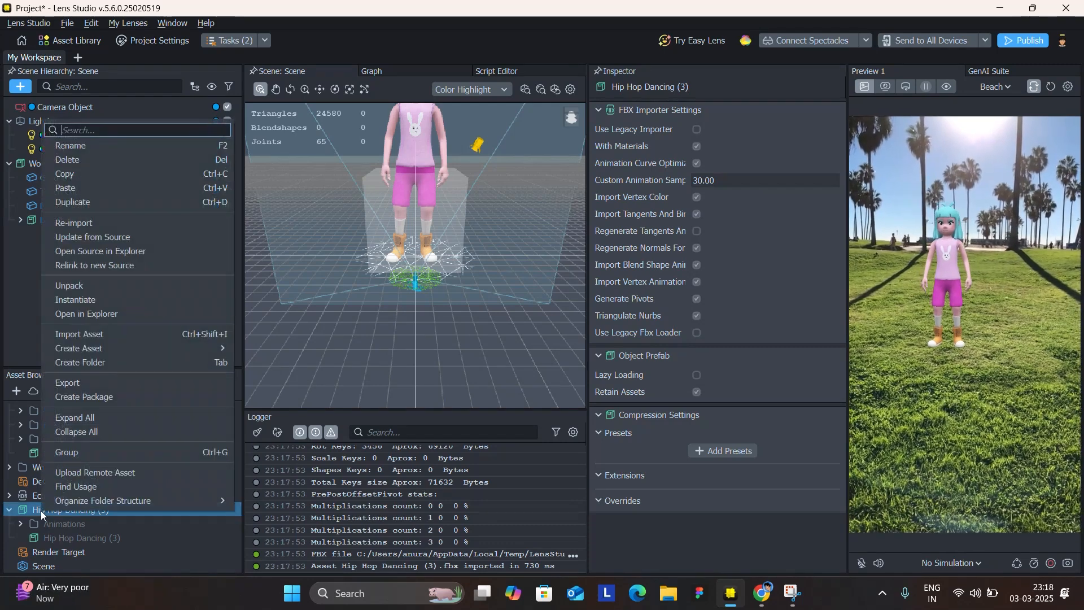
{"action": "left_click", "coordinate": [69, 286]}
Collapse the Breathing Idle asset folder and select the Layer0 animation inside Hip Hop Dancing (3)'s Animations folder.
{"action": "scroll", "coordinate": [90, 449], "scroll_direction": "up", "scroll_amount": 1}
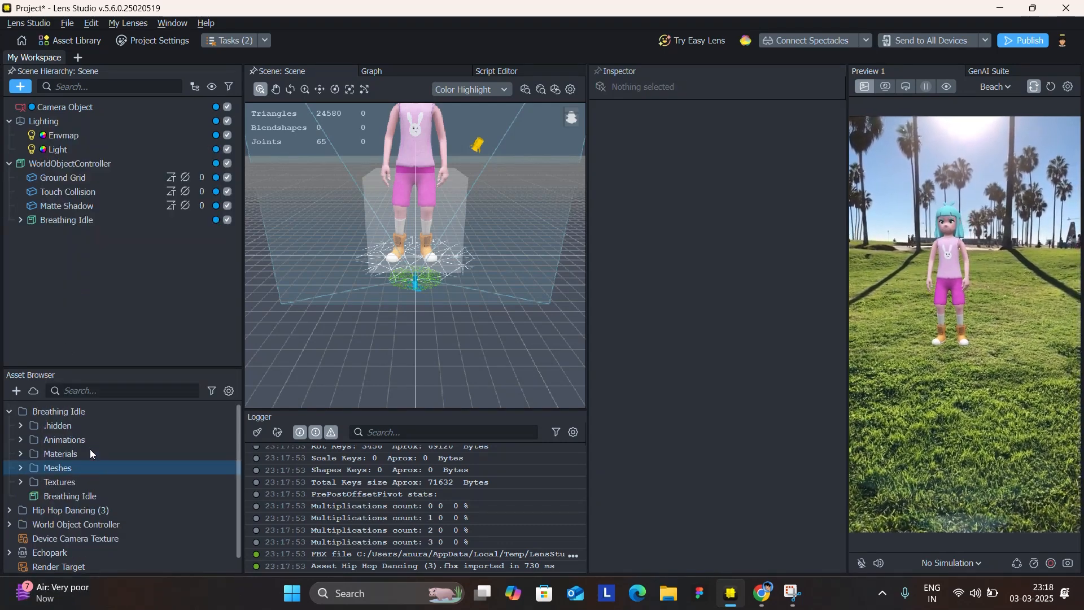
{"action": "left_click", "coordinate": [8, 411]}
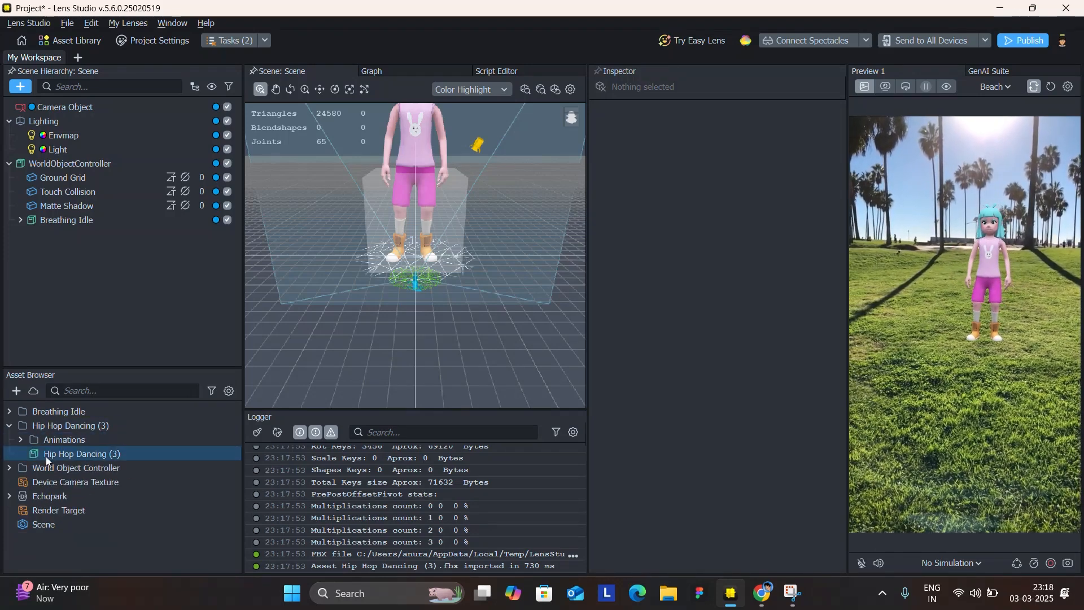
{"action": "left_click", "coordinate": [19, 441]}
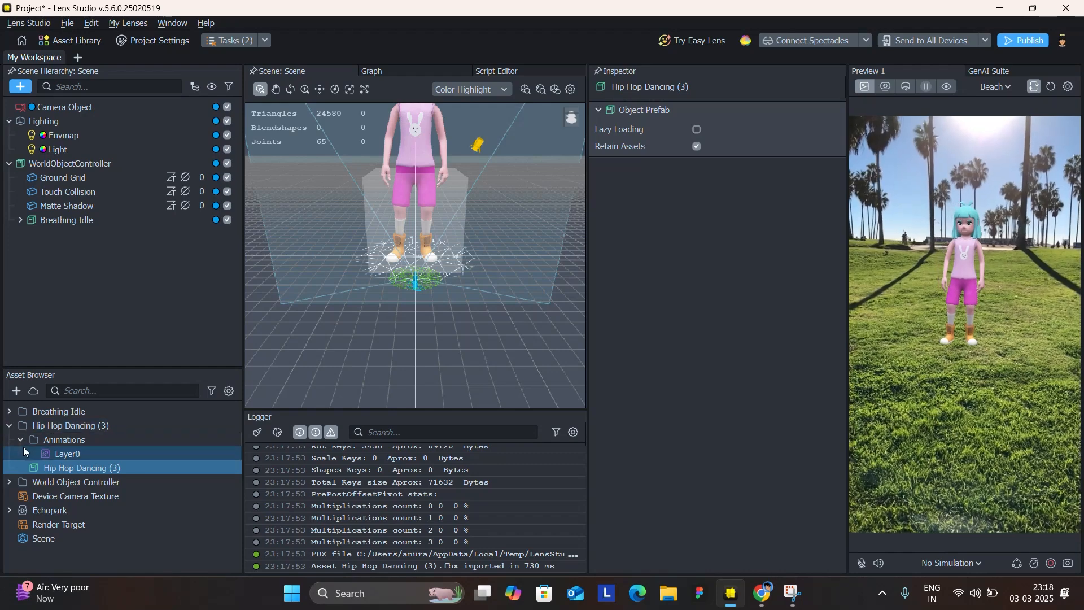
{"action": "left_click", "coordinate": [55, 455]}
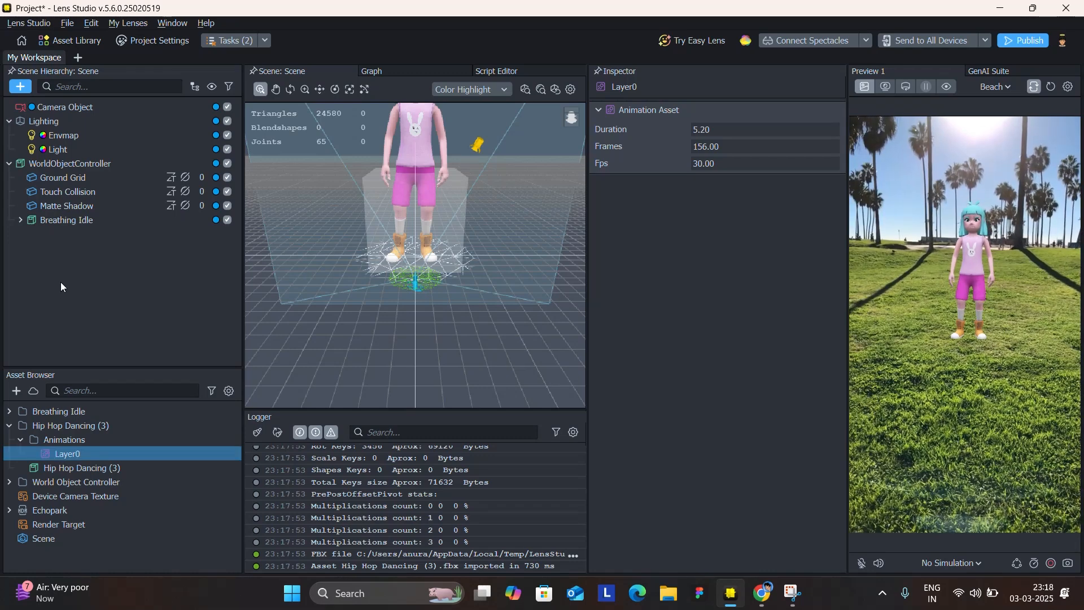
Add a second Animation Player component to the Breathing Idle object.
{"action": "left_click", "coordinate": [56, 219]}
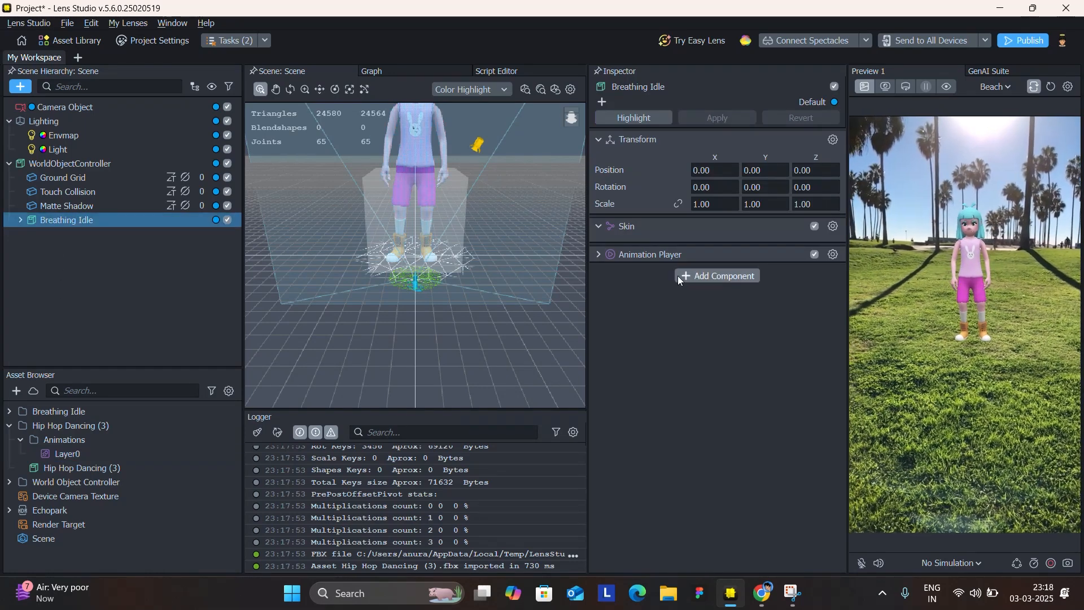
{"action": "left_click", "coordinate": [686, 275]}
{"action": "type", "text": "anim"}
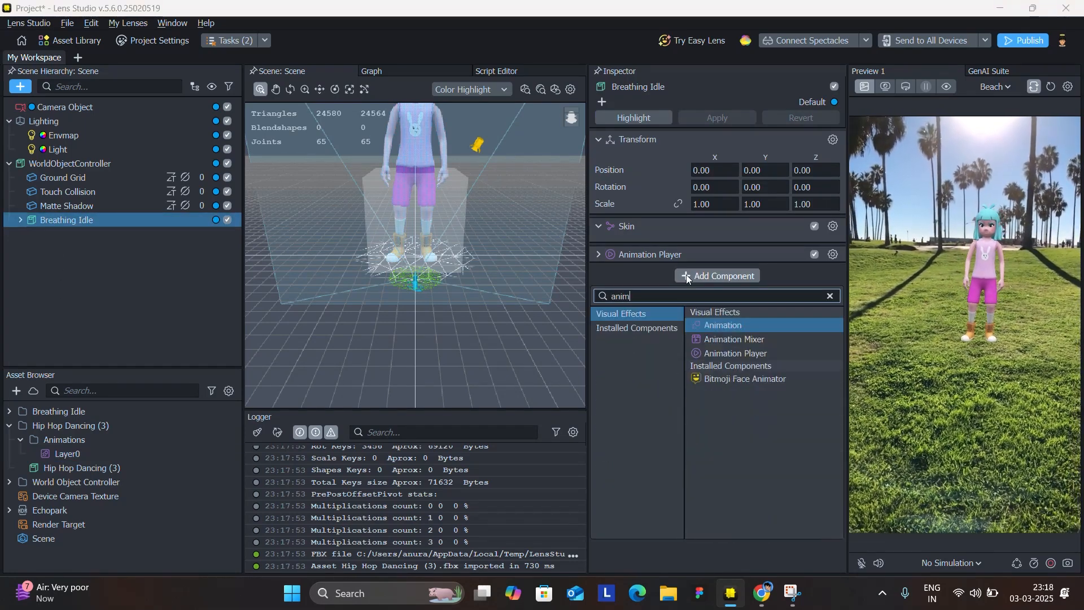
{"action": "left_click", "coordinate": [765, 355]}
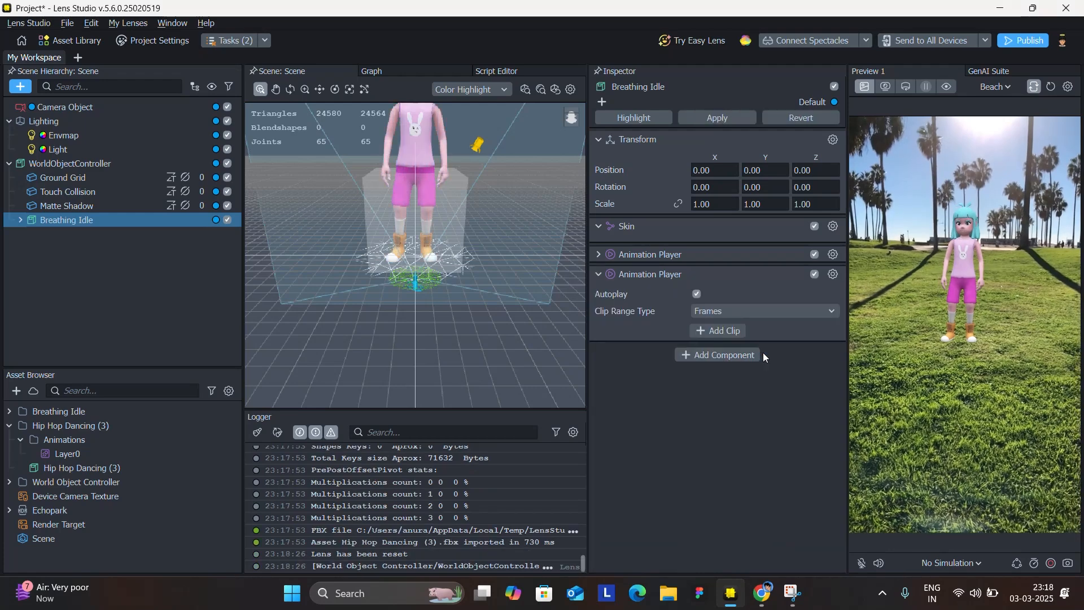
Add a clip to the second Animation Player and assign the Layer0 hip hop animation as its asset.
{"action": "left_click", "coordinate": [714, 332]}
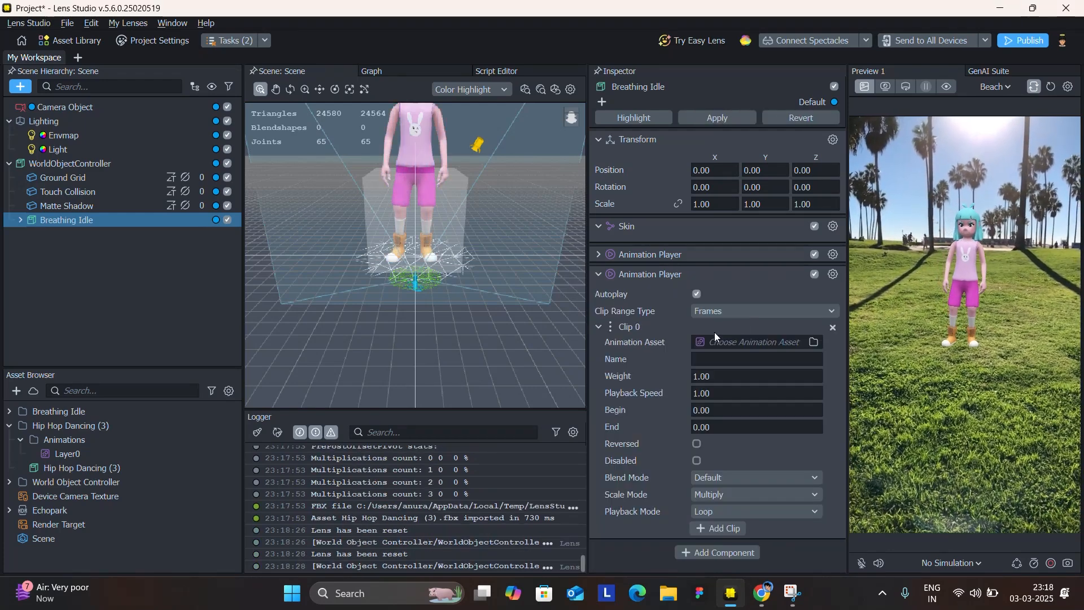
{"action": "left_click_drag", "start_coordinate": [50, 452], "coordinate": [399, 438]}
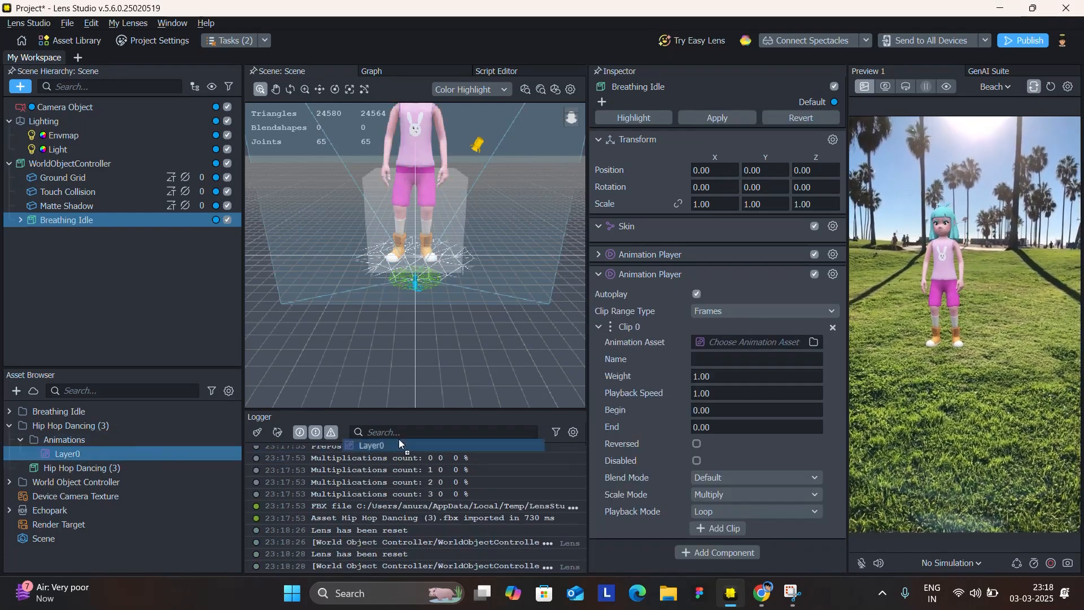
{"action": "left_click_drag", "start_coordinate": [703, 354], "coordinate": [720, 343]}
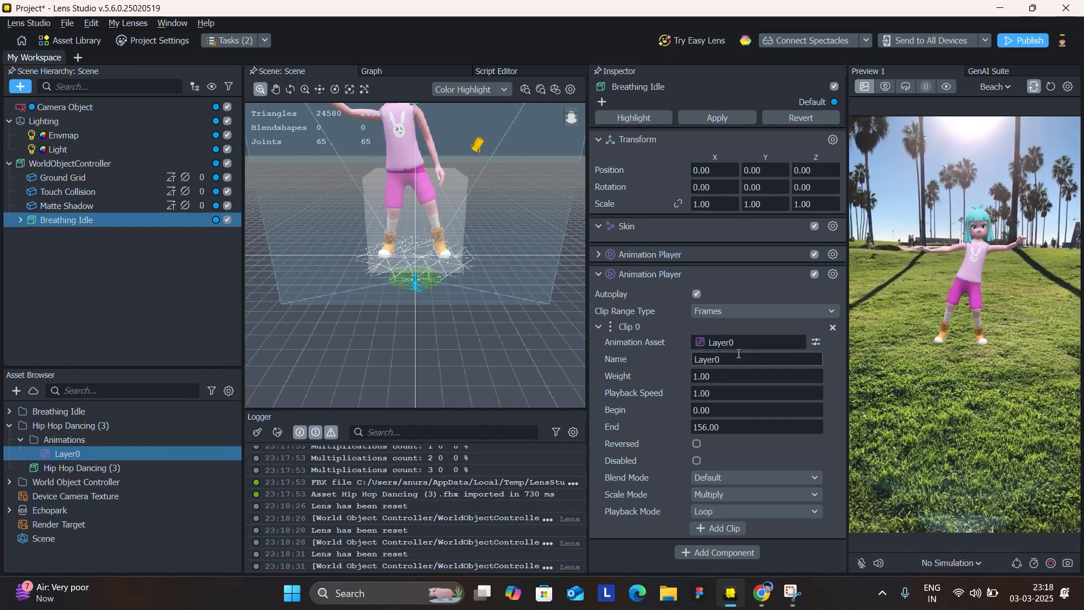
Rename the second Animation Player's clip to DANCE.
{"action": "left_click", "coordinate": [741, 360]}
{"action": "type", "text": "DANCE"}
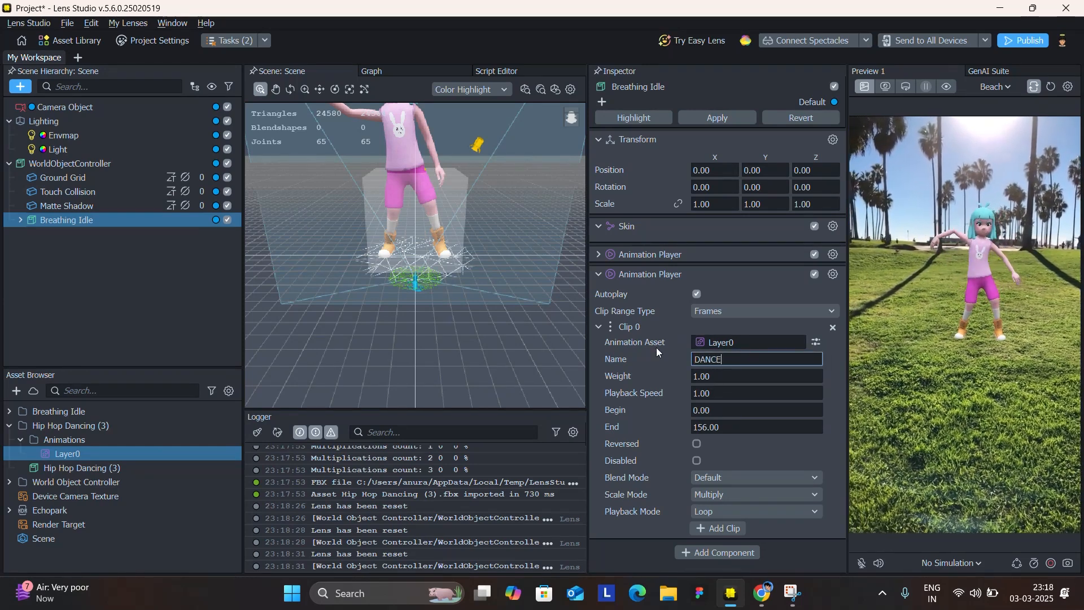
{"action": "left_click", "coordinate": [645, 385]}
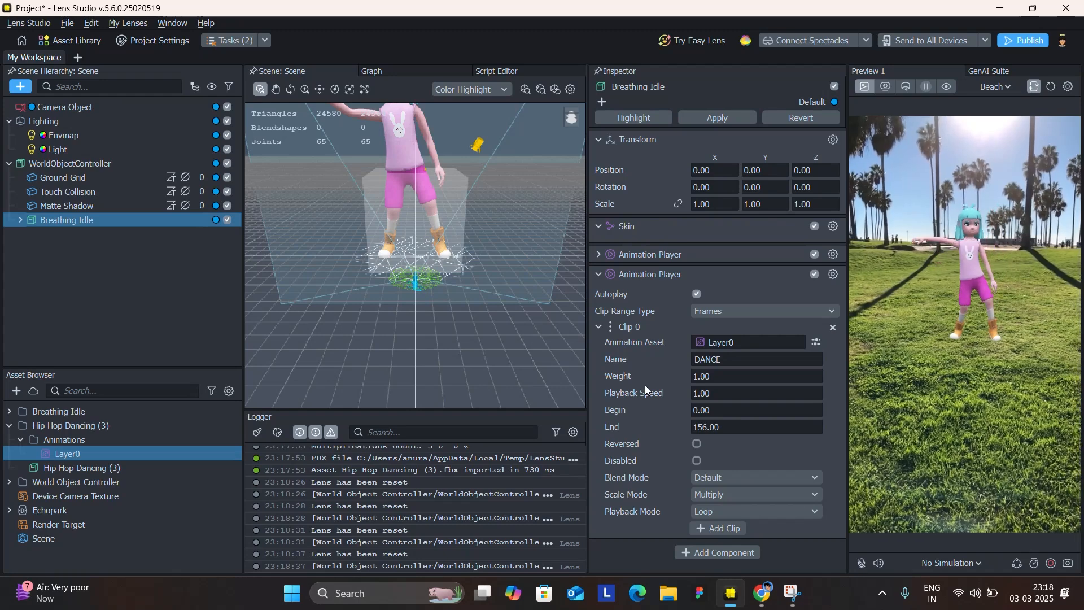
Inspect the clip names in the original Animation Player and the Autoplay setting of the second one.
{"action": "left_click", "coordinate": [598, 254]}
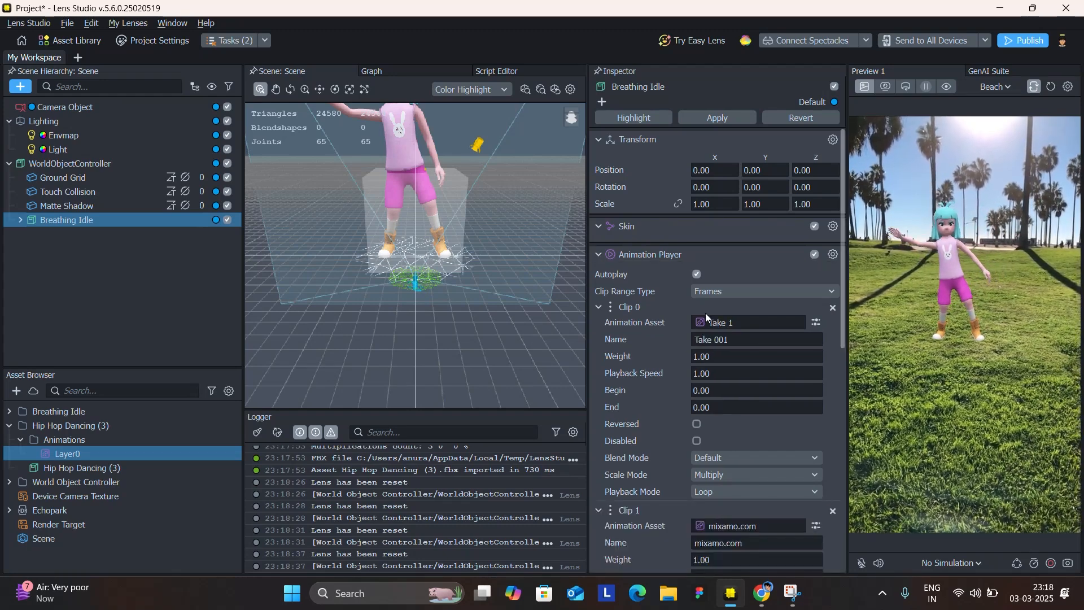
{"action": "scroll", "coordinate": [709, 322], "scroll_direction": "down", "scroll_amount": 2}
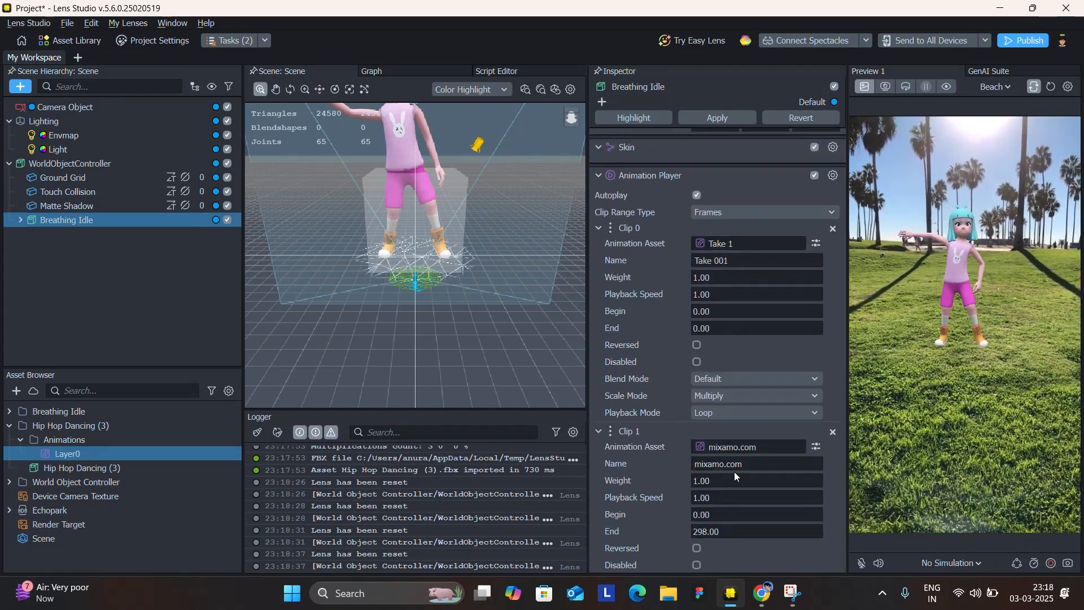
{"action": "left_click_drag", "start_coordinate": [734, 260], "coordinate": [666, 251]}
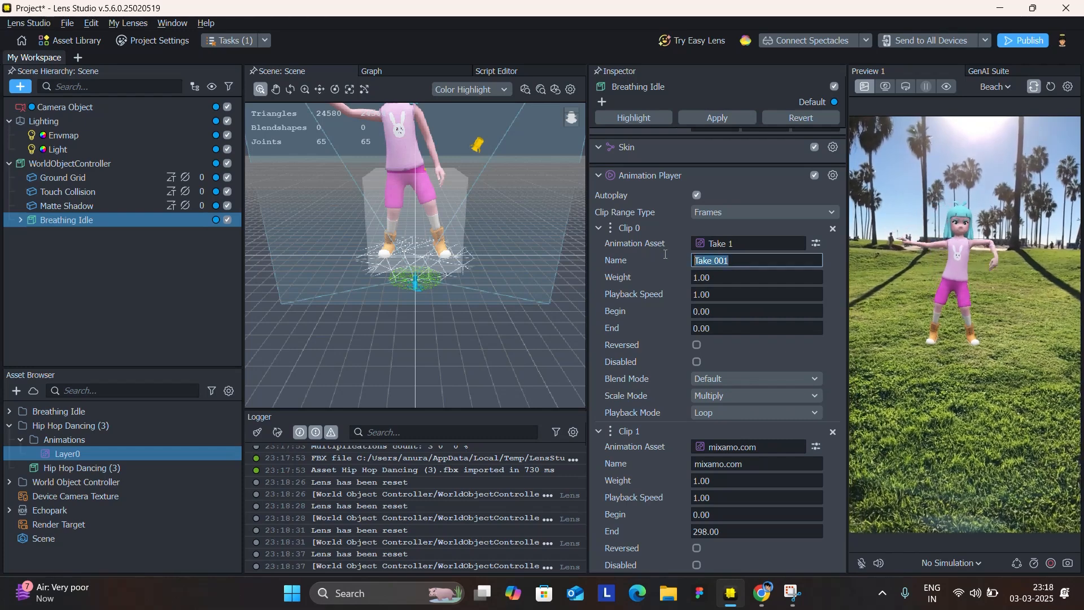
{"action": "left_click", "coordinate": [752, 463]}
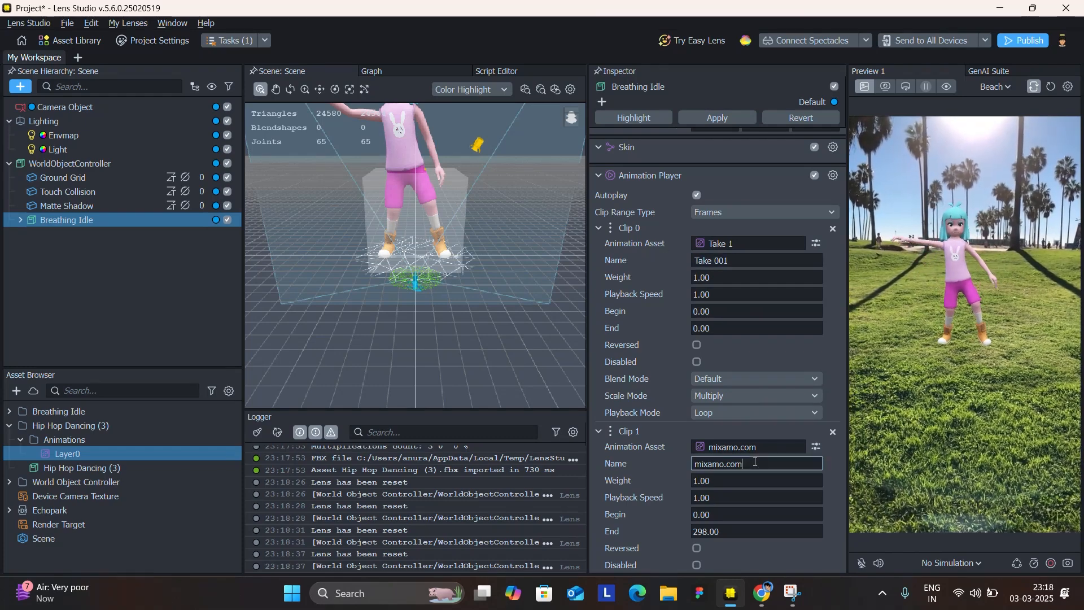
{"action": "left_click", "coordinate": [603, 226]}
{"action": "left_click", "coordinate": [599, 174]}
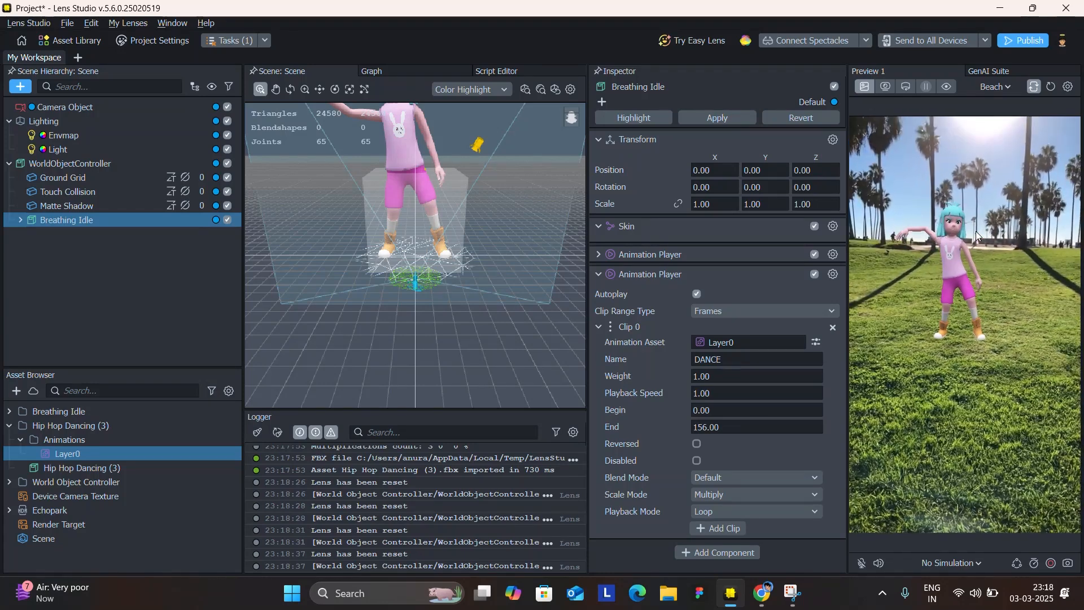
{"action": "left_click", "coordinate": [697, 294]}
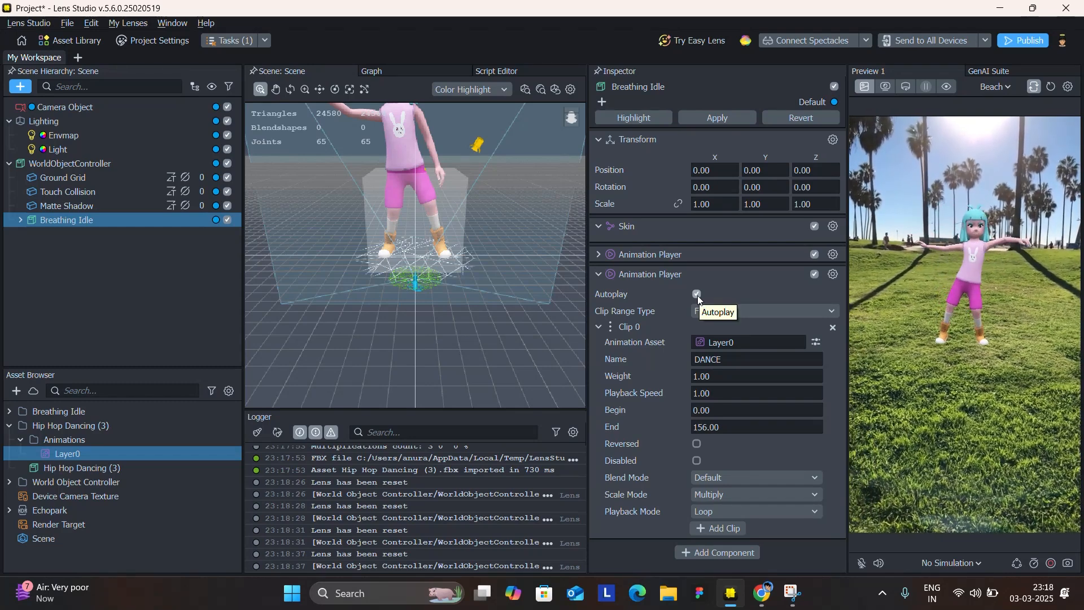
Turn off Autoplay on the Breathing Idle object's second Animation Player, the one holding the DANCE clip.
{"action": "left_click", "coordinate": [697, 294]}
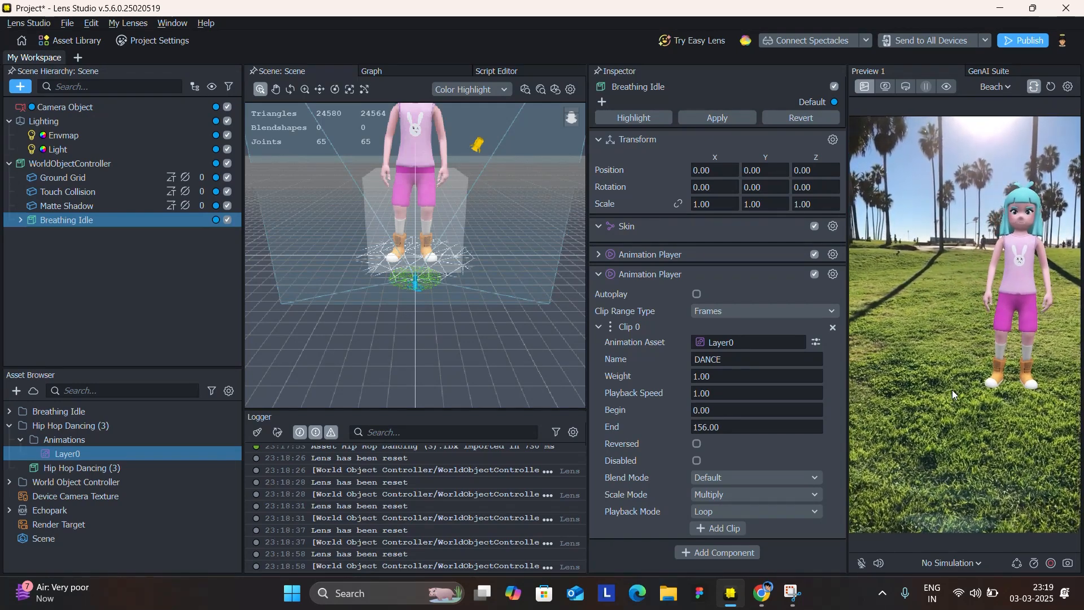
Add a Behavior script object at the root of the scene hierarchy, keeping its default name.
{"action": "left_click", "coordinate": [130, 320]}
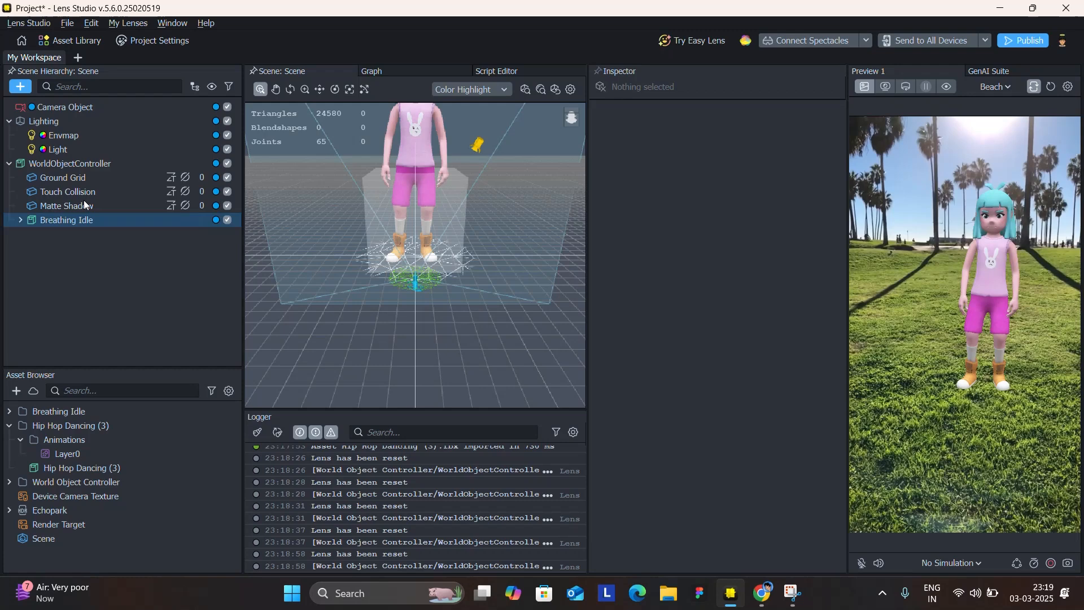
{"action": "left_click", "coordinate": [20, 88]}
{"action": "type", "text": "beh"}
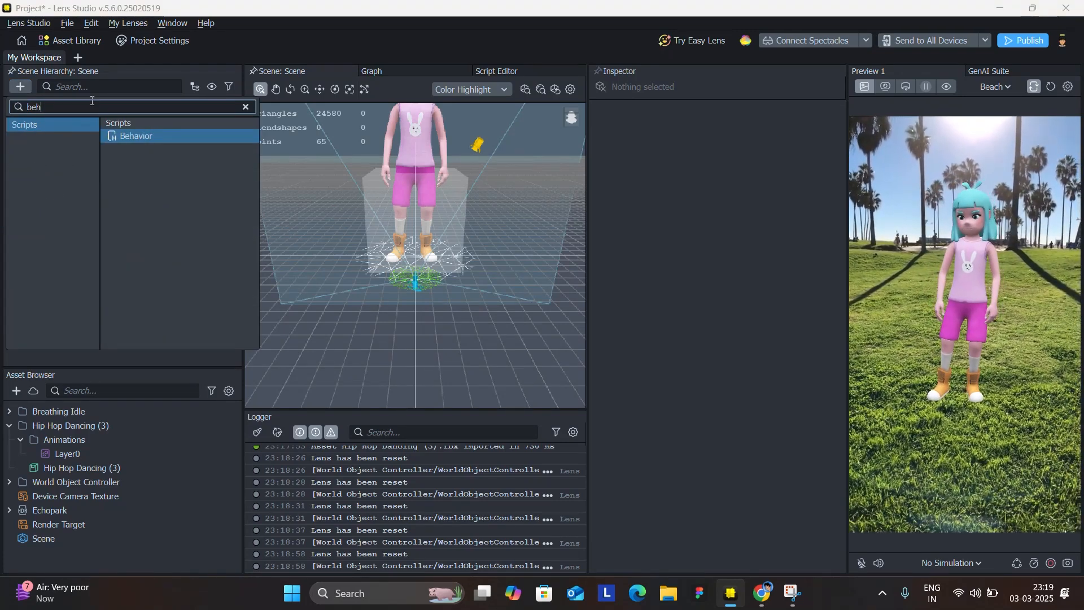
{"action": "left_click", "coordinate": [25, 88]}
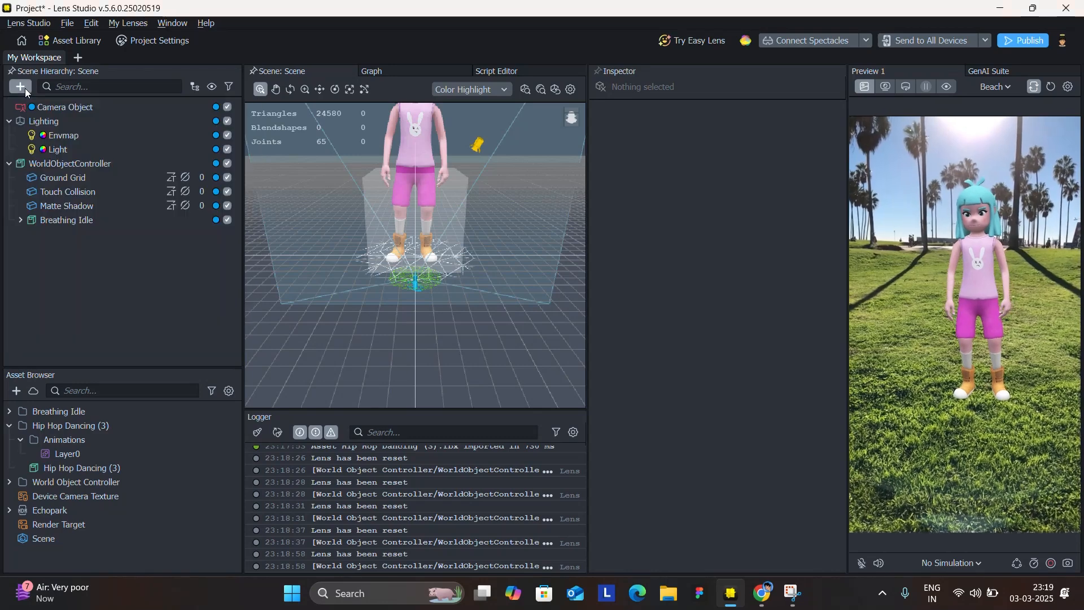
{"action": "left_click", "coordinate": [25, 89]}
{"action": "type", "text": "beh"}
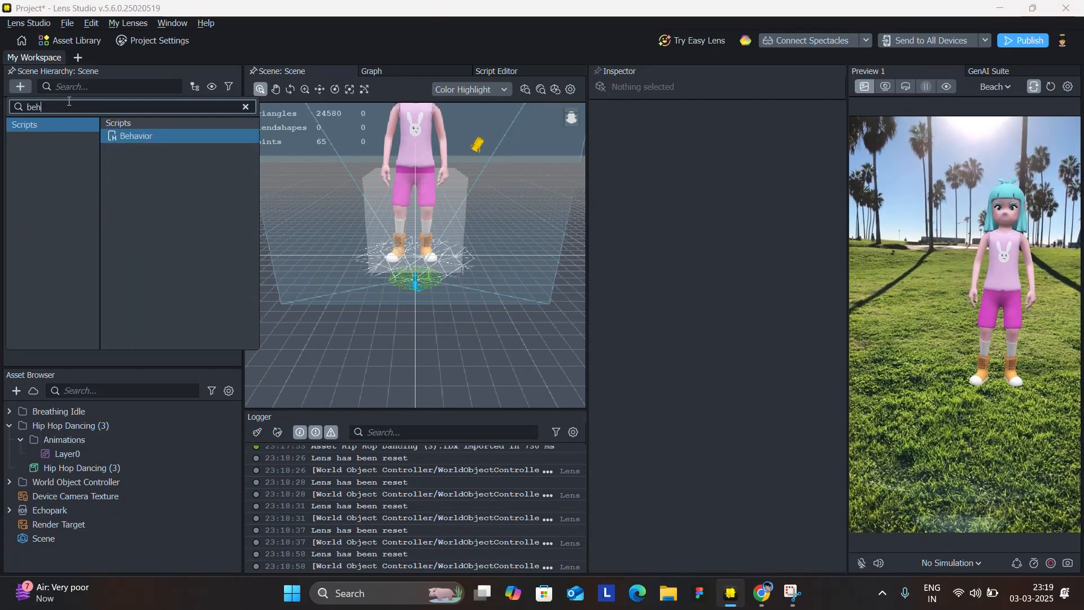
{"action": "left_click", "coordinate": [146, 137]}
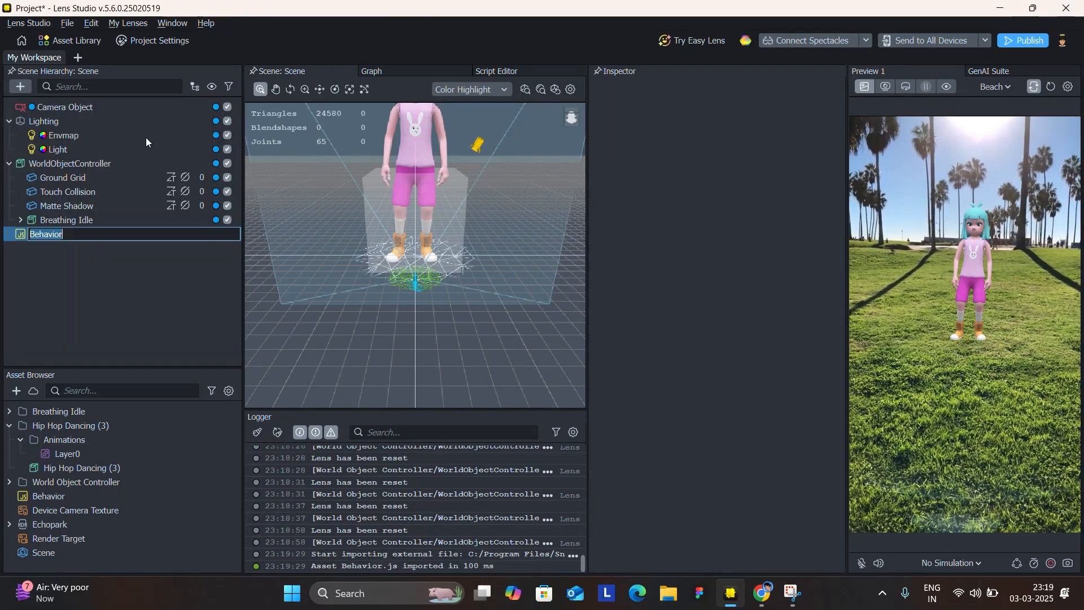
{"action": "key", "text": "Return"}
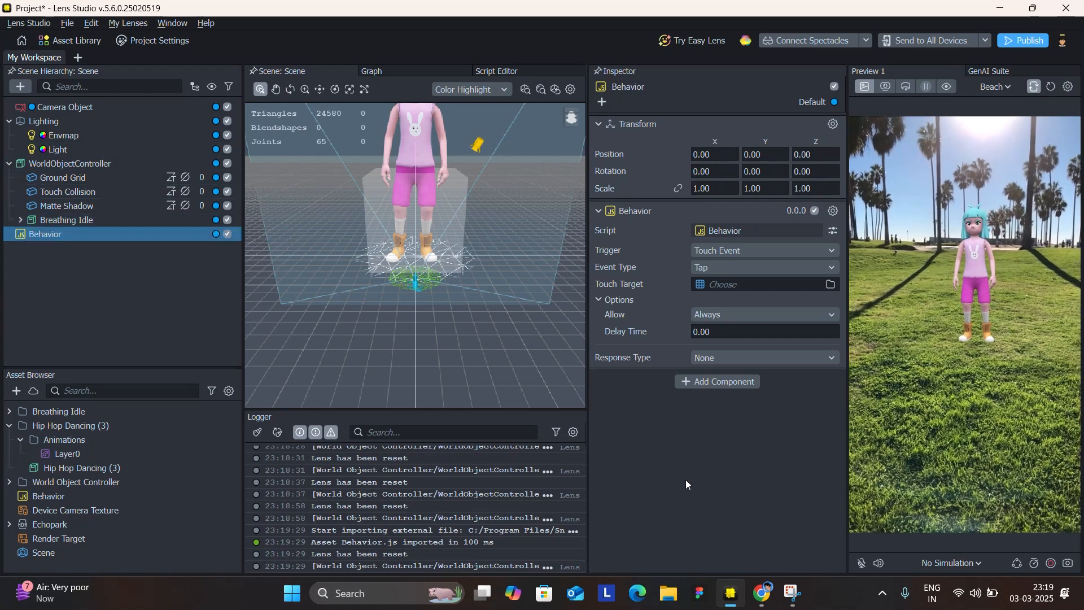
Review the Behavior script's trigger and event type options, keeping Touch Event and Tap.
{"action": "left_click", "coordinate": [706, 251]}
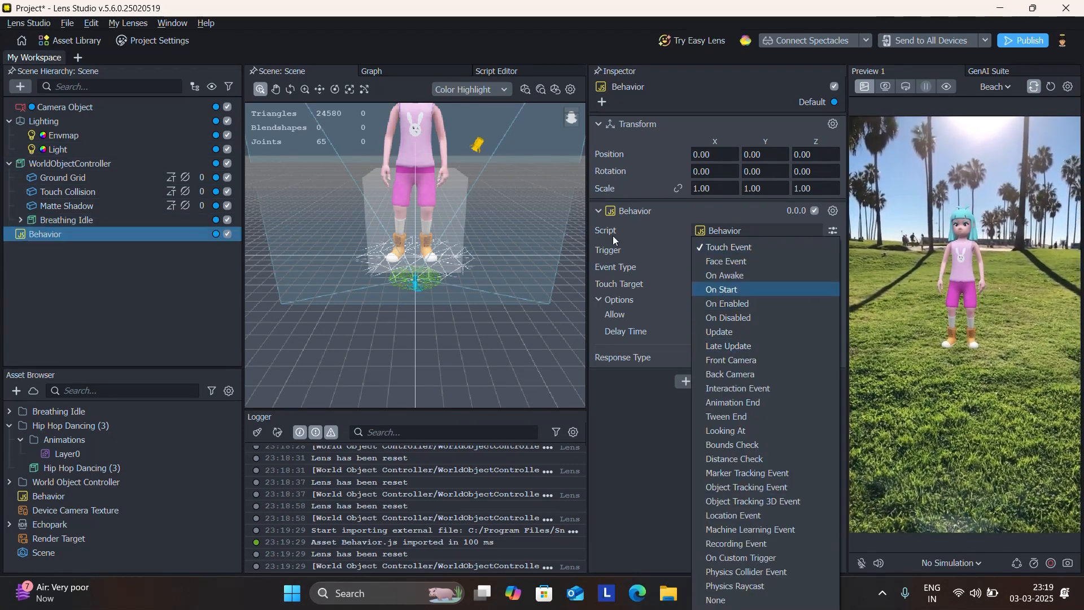
{"action": "left_click", "coordinate": [701, 250]}
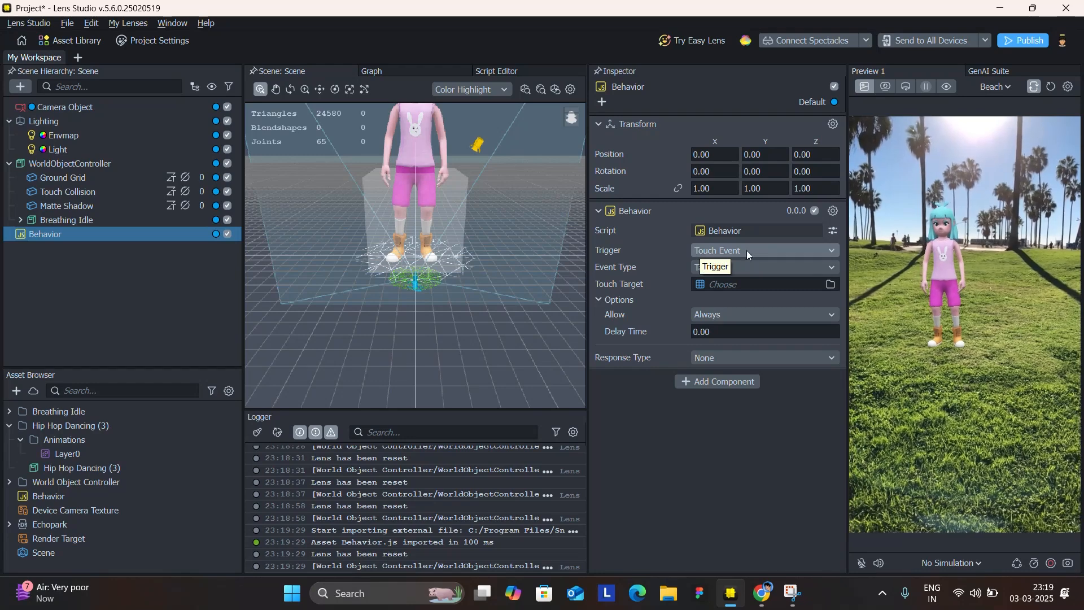
{"action": "left_click", "coordinate": [722, 253]}
{"action": "left_click", "coordinate": [715, 249]}
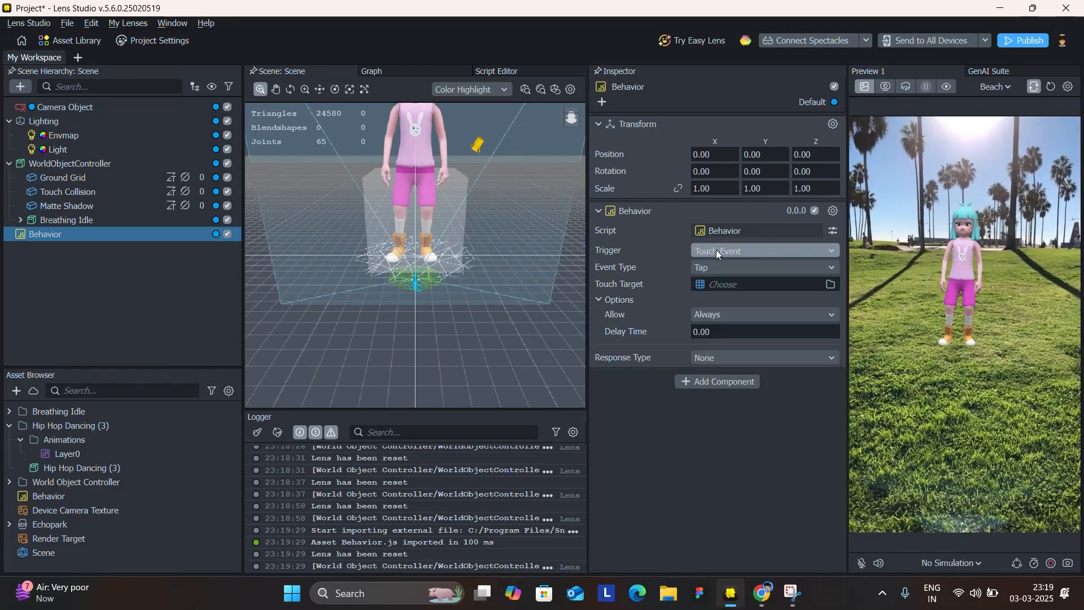
{"action": "left_click", "coordinate": [729, 263]}
{"action": "left_click", "coordinate": [734, 272]}
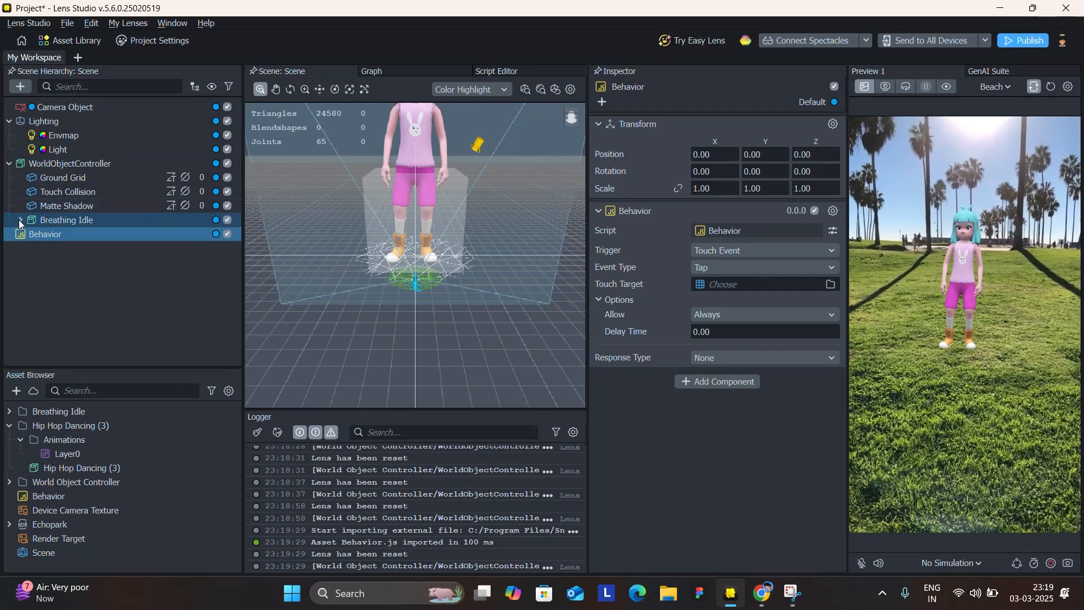
Toggle the Ch46 object under Breathing Idle off and on to check that it is the character's mesh.
{"action": "left_click", "coordinate": [19, 221]}
{"action": "scroll", "coordinate": [31, 249], "scroll_direction": "down", "scroll_amount": 1}
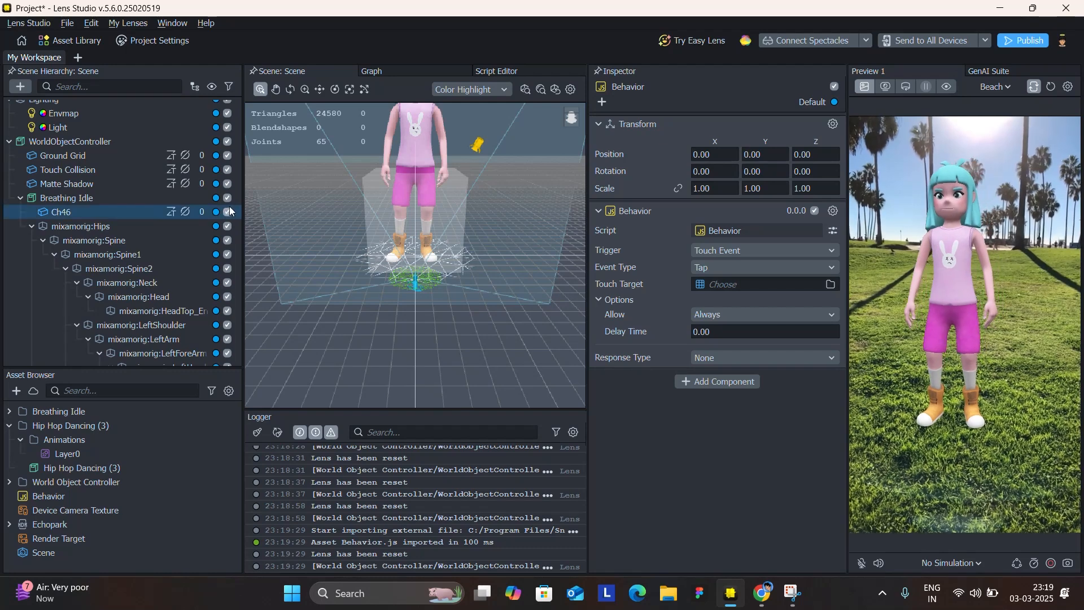
{"action": "left_click", "coordinate": [228, 213]}
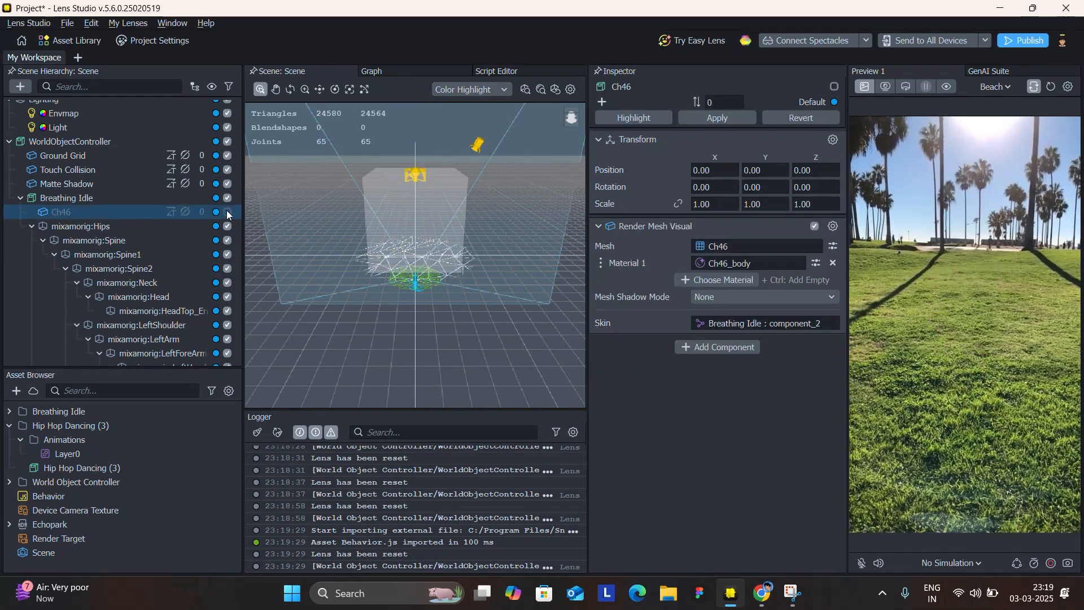
{"action": "left_click", "coordinate": [227, 212]}
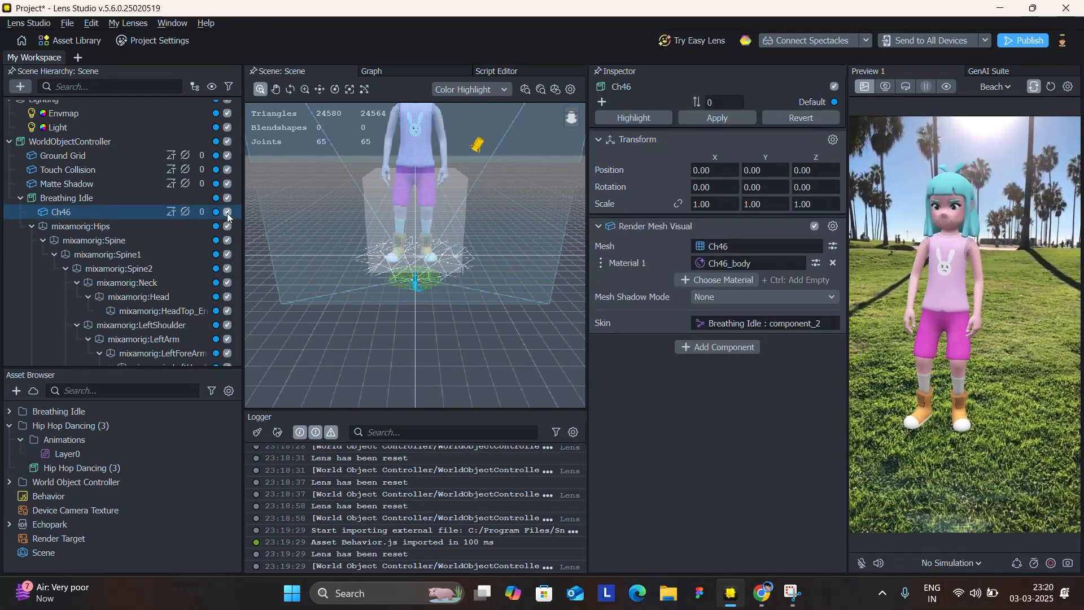
{"action": "left_click", "coordinate": [227, 212]}
{"action": "left_click", "coordinate": [227, 212]}
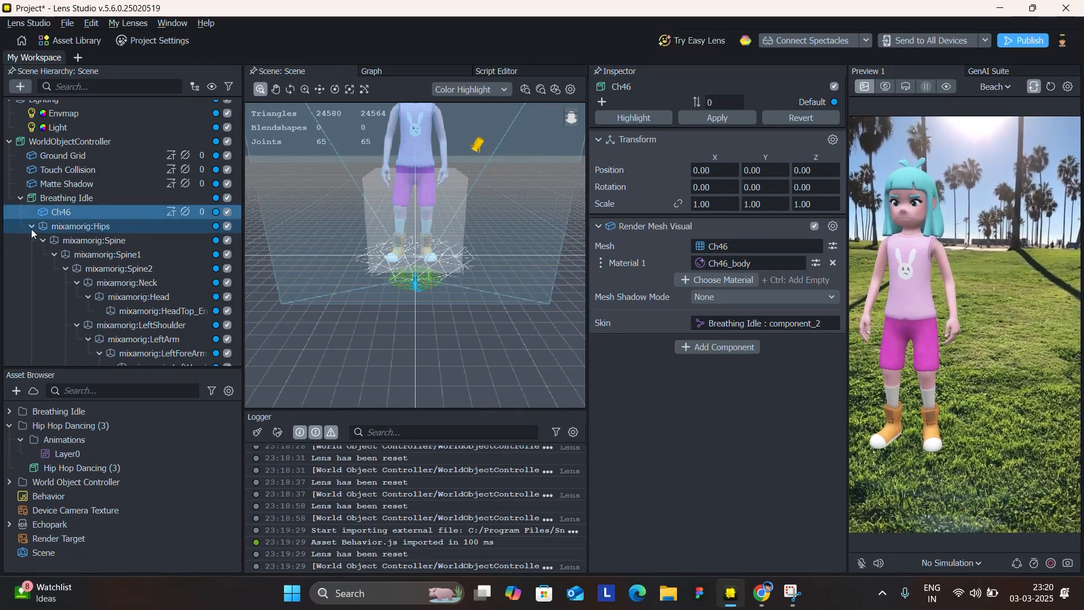
Assign the Ch46 mesh as the Behavior script's touch target and try moving the character in the preview.
{"action": "left_click", "coordinate": [32, 226]}
{"action": "left_click", "coordinate": [43, 262]}
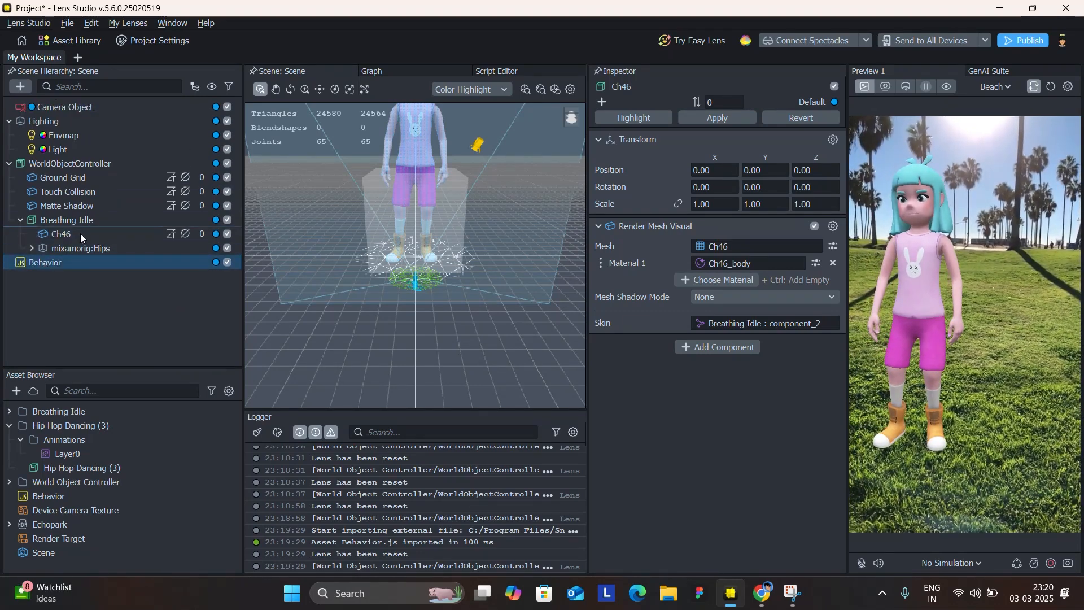
{"action": "left_click_drag", "start_coordinate": [74, 232], "coordinate": [772, 284]}
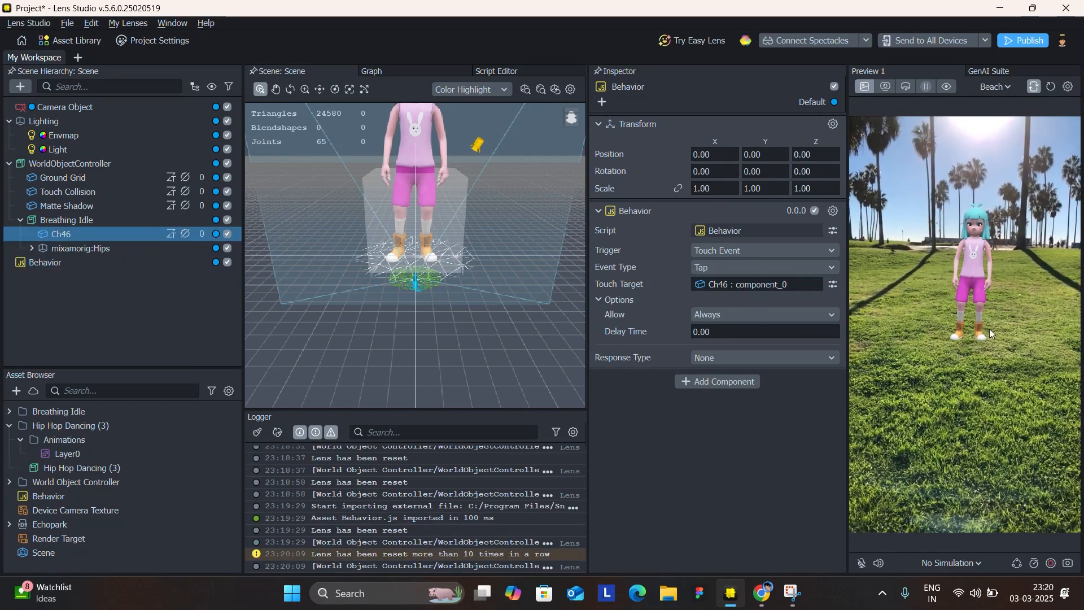
{"action": "left_click_drag", "start_coordinate": [981, 333], "coordinate": [982, 388]}
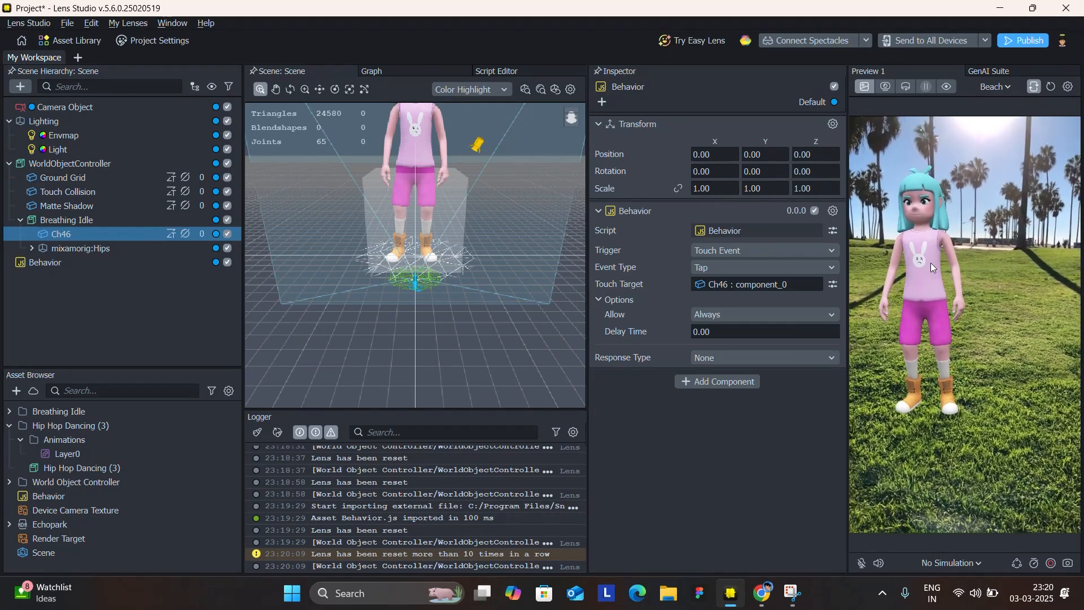
Clear the log and set the Behavior's response type to Print Message with the message "Animation Played".
{"action": "left_click", "coordinate": [257, 433]}
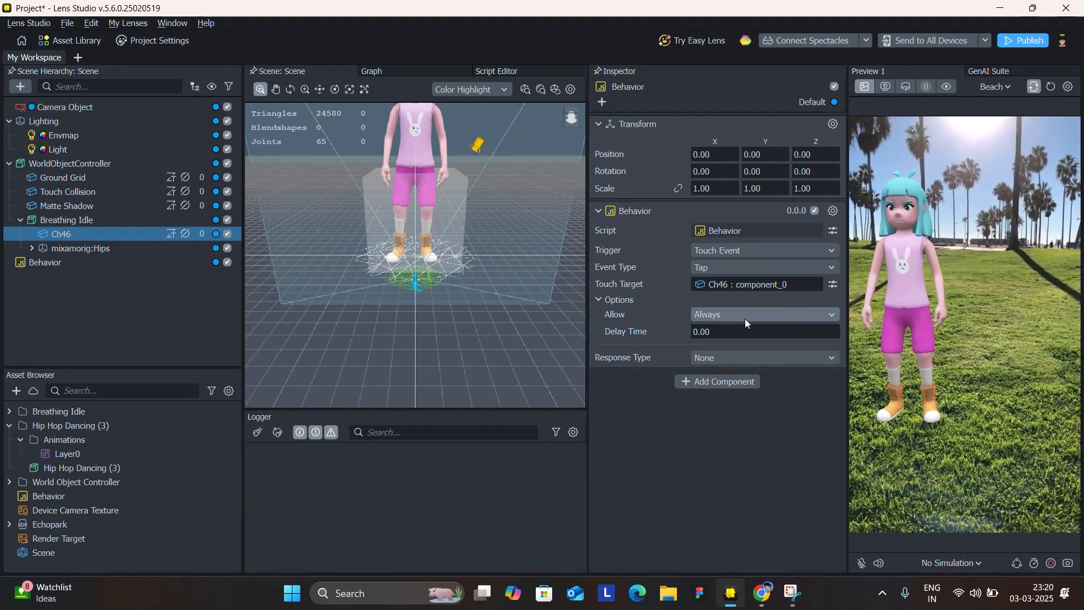
{"action": "left_click", "coordinate": [742, 362]}
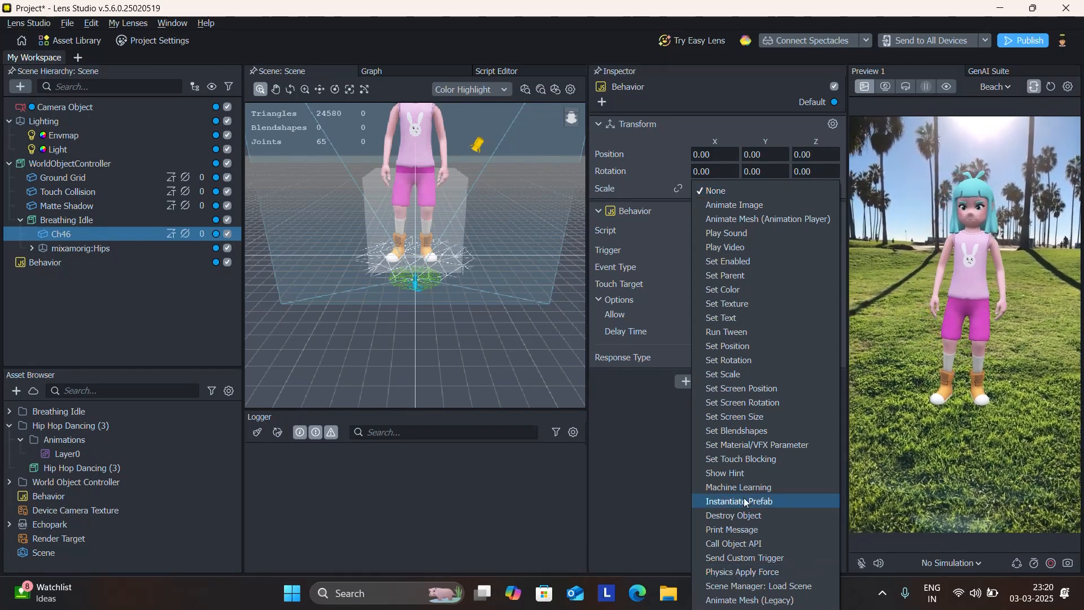
{"action": "left_click", "coordinate": [737, 529]}
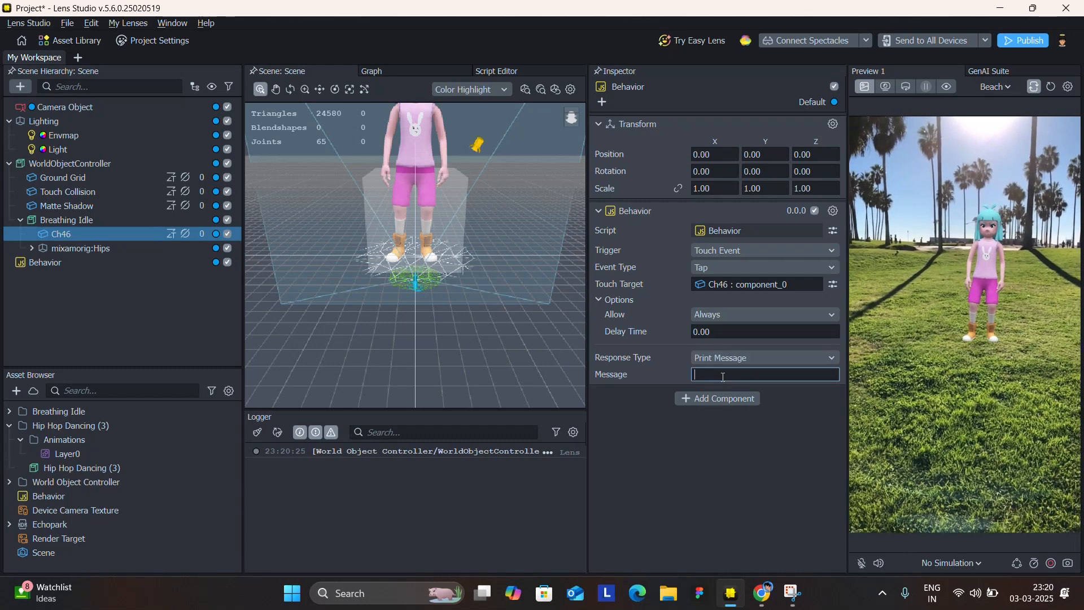
{"action": "type", "text": "Animatio"}
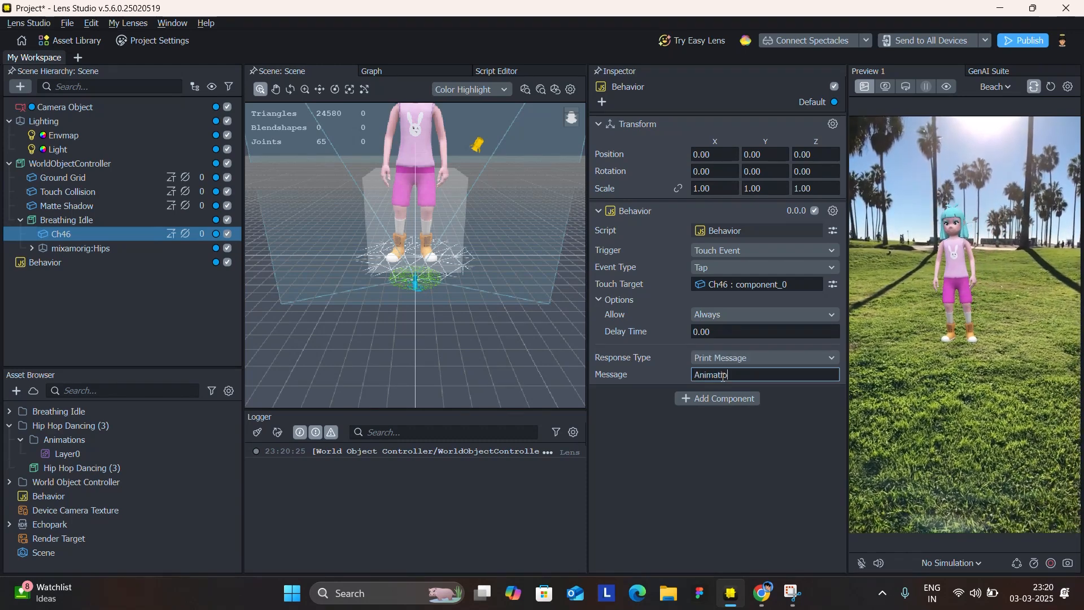
{"action": "type", "text": "n Played"}
{"action": "key", "text": "Return"}
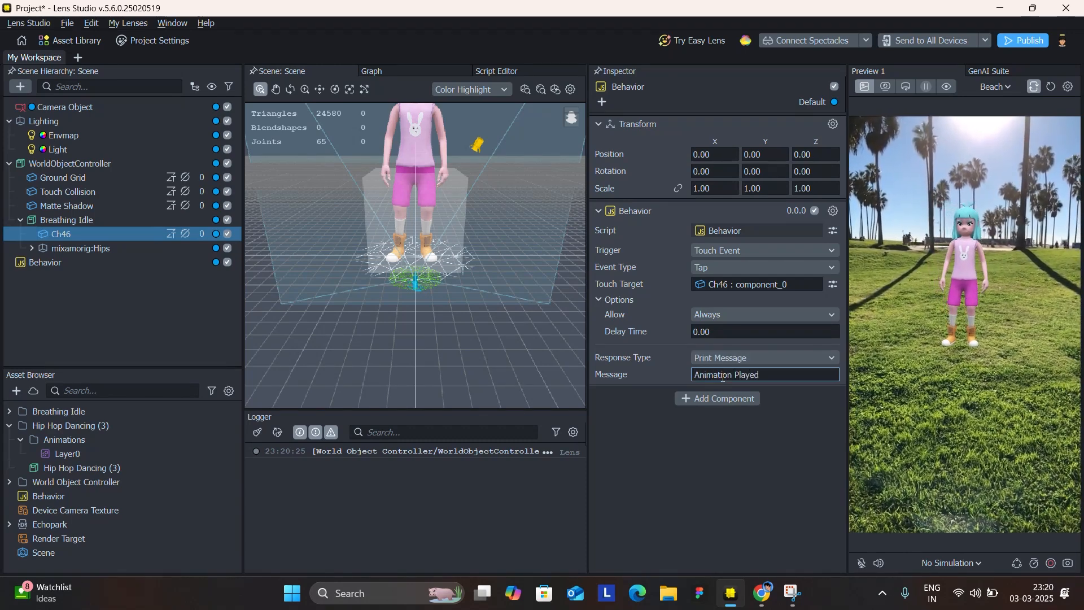
Test the tap trigger by tapping the character in the preview and checking the log, clearing it between tests.
{"action": "left_click", "coordinate": [955, 275]}
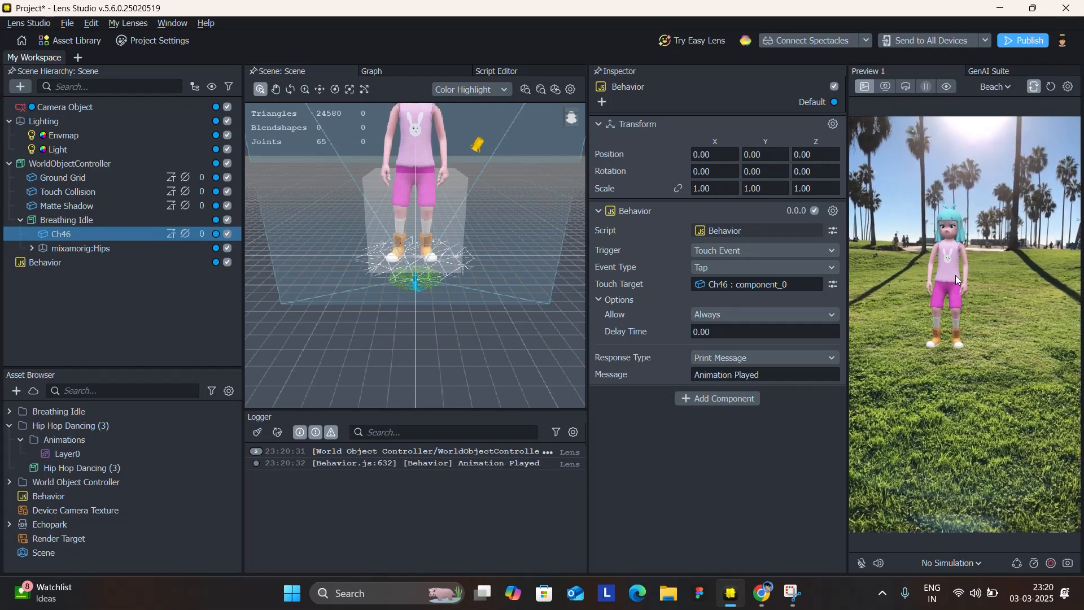
{"action": "left_click", "coordinate": [487, 463]}
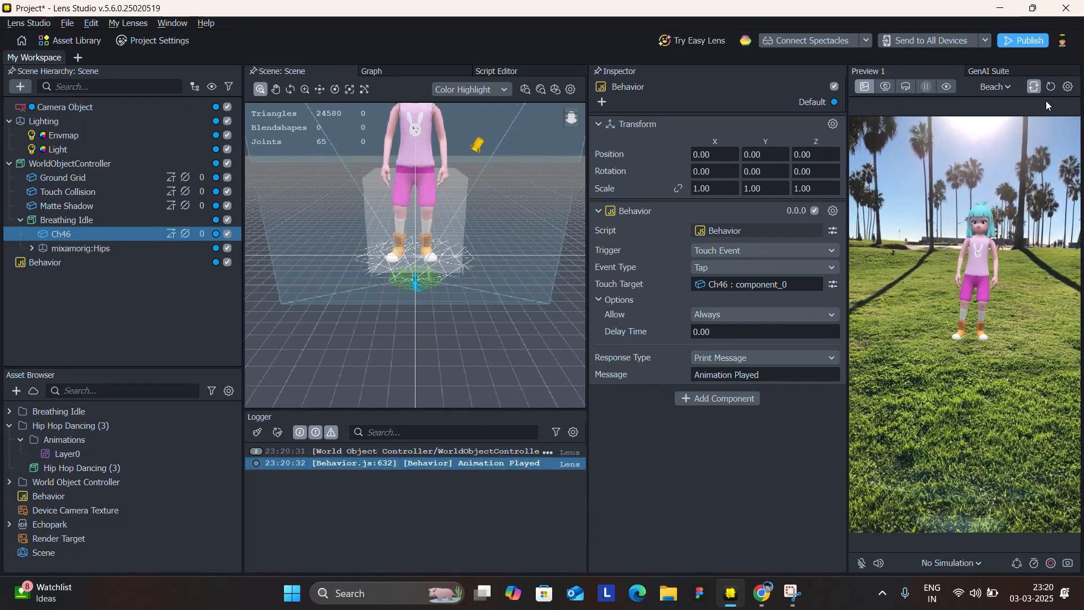
{"action": "left_click", "coordinate": [966, 246]}
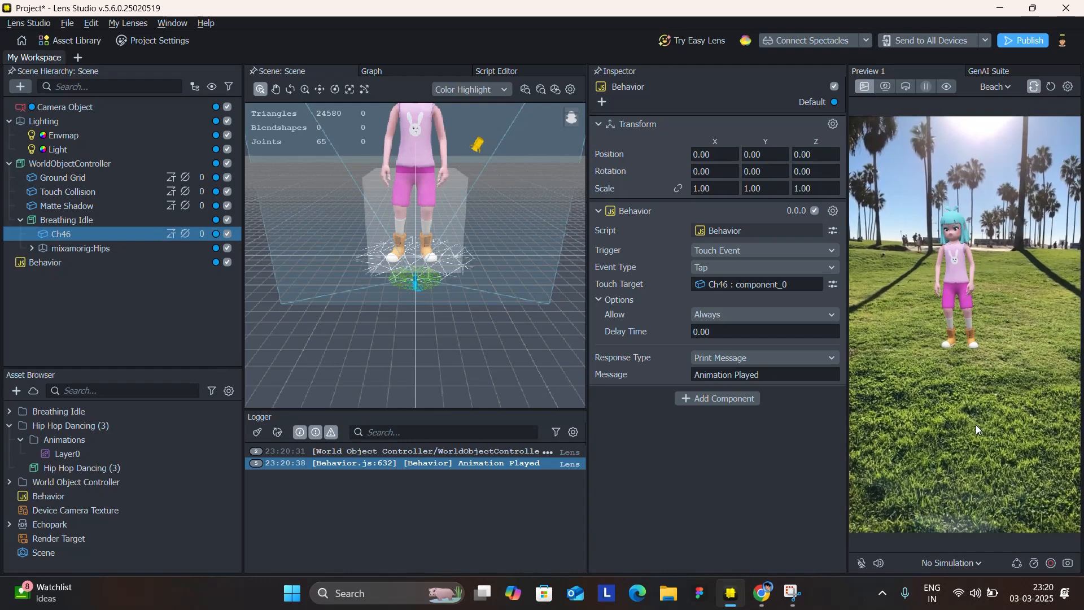
{"action": "left_click", "coordinate": [951, 278]}
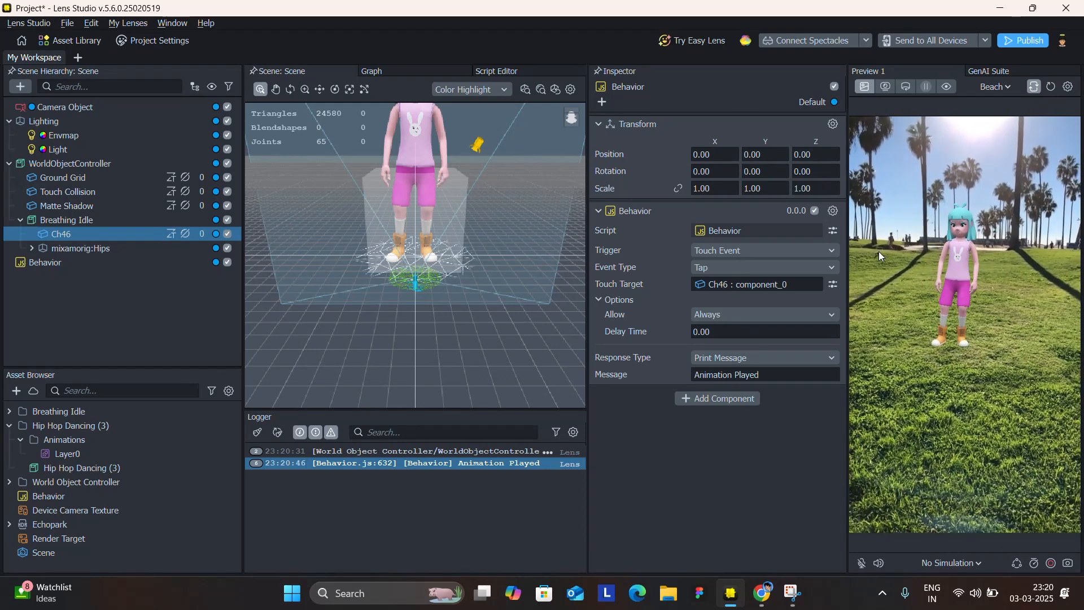
{"action": "left_click", "coordinate": [258, 432]}
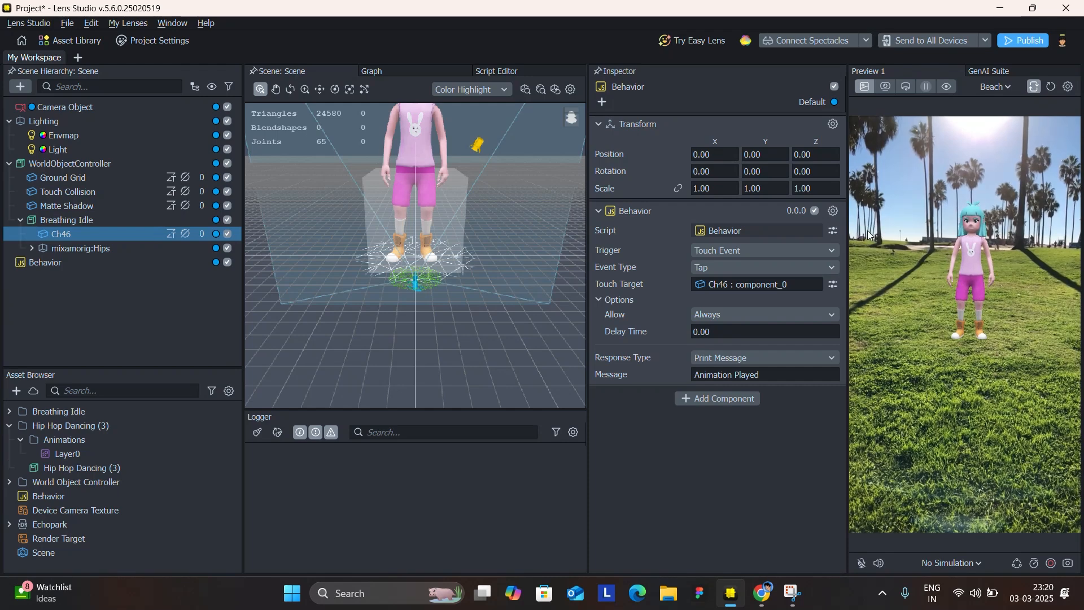
{"action": "left_click", "coordinate": [985, 264]}
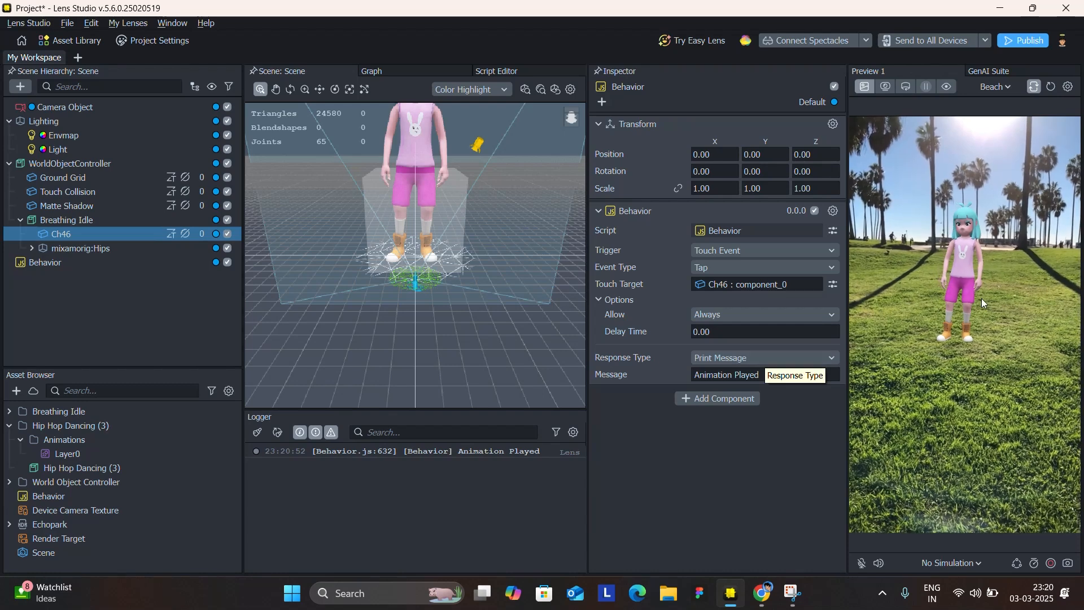
Change the Behavior script's response type to Animate Mesh (Animation Player).
{"action": "left_click", "coordinate": [767, 355]}
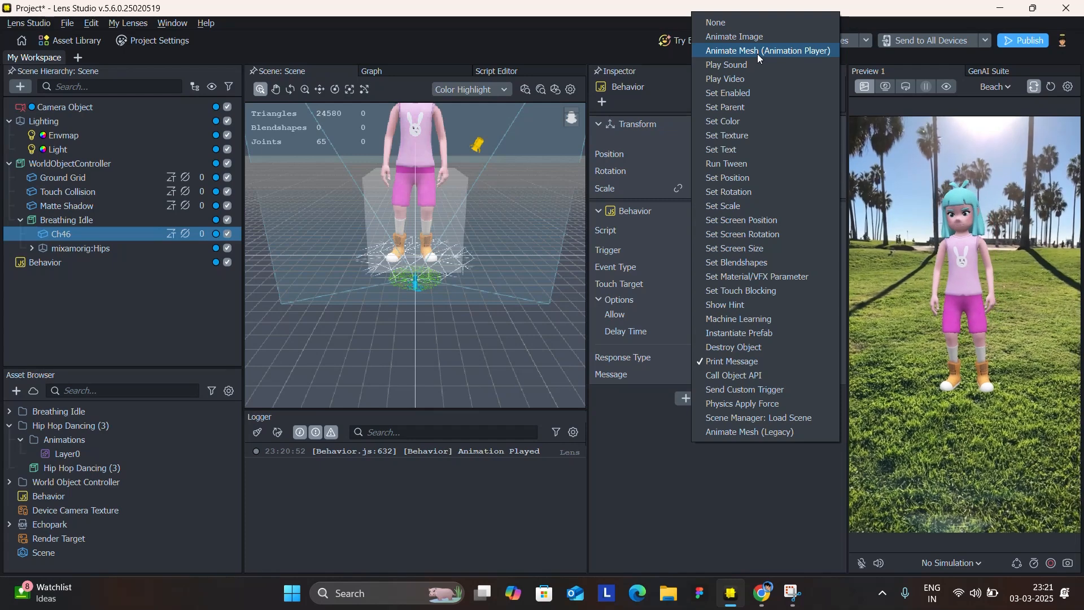
{"action": "left_click", "coordinate": [758, 54]}
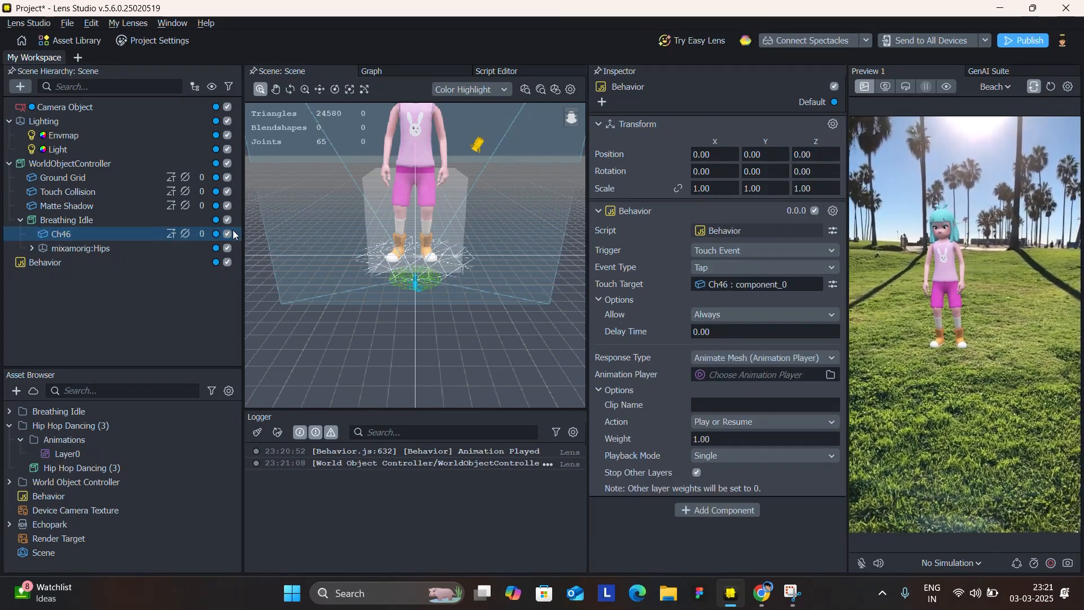
Examine the clips and their names in both Animation Players of the Breathing Idle object.
{"action": "left_click", "coordinate": [64, 220]}
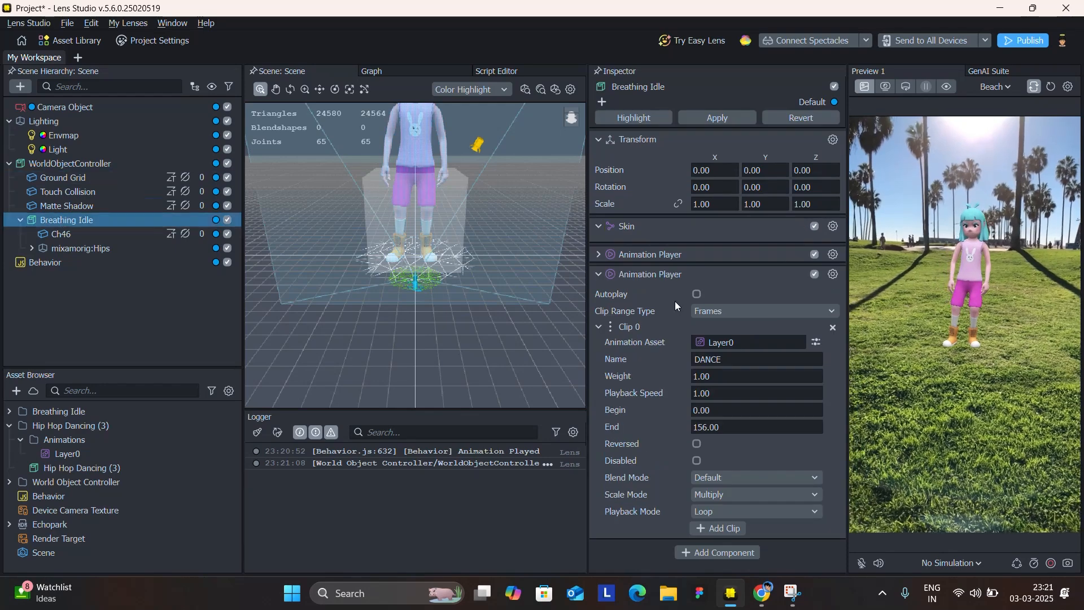
{"action": "left_click", "coordinate": [629, 253]}
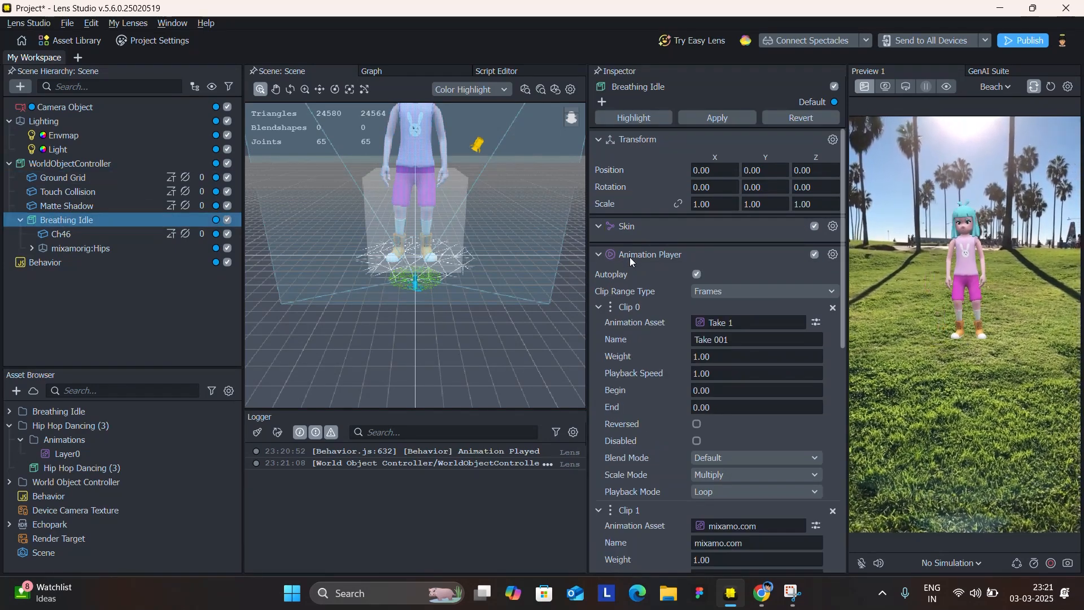
{"action": "scroll", "coordinate": [632, 283], "scroll_direction": "down", "scroll_amount": 5}
{"action": "scroll", "coordinate": [663, 293], "scroll_direction": "down", "scroll_amount": 5}
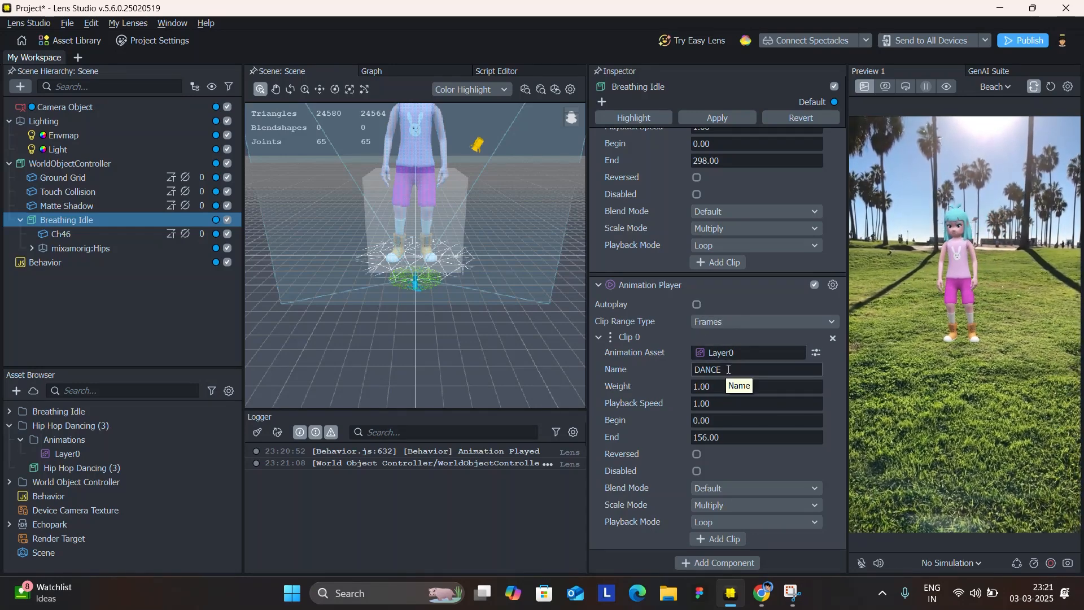
{"action": "scroll", "coordinate": [729, 369], "scroll_direction": "up", "scroll_amount": 1}
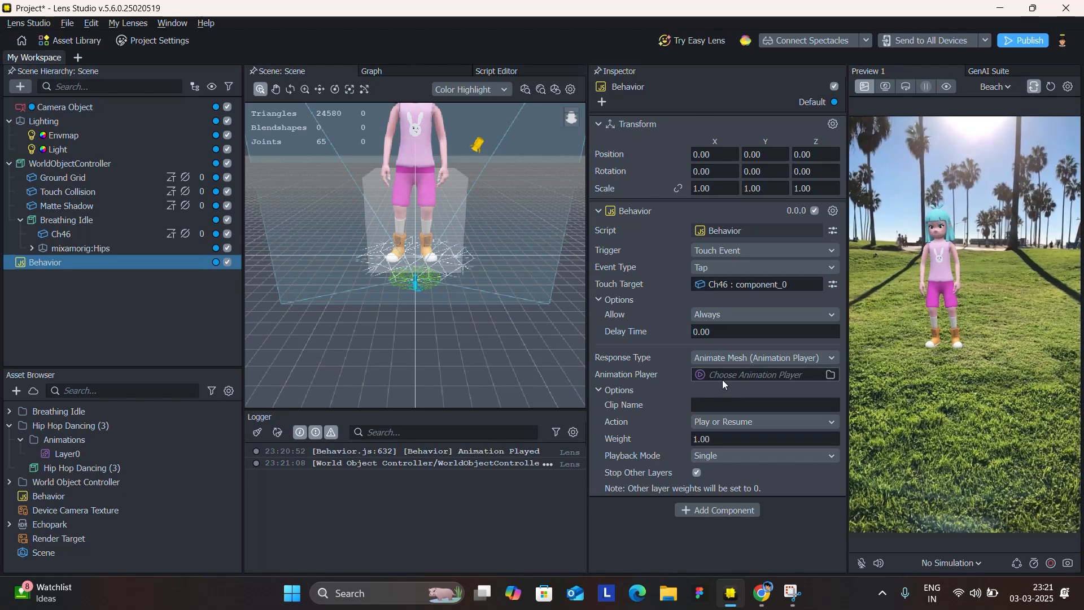
Assign the Breathing Idle object's second player, Animation Player, as the Behavior's animation player instead of component_3.
{"action": "left_click", "coordinate": [724, 379]}
{"action": "left_click", "coordinate": [457, 303]}
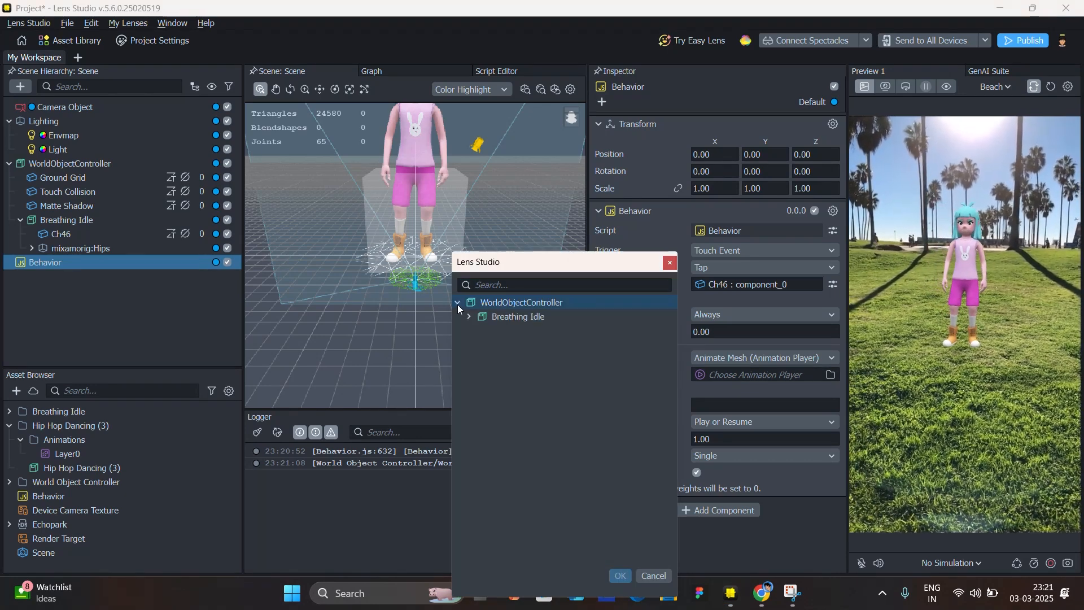
{"action": "left_click", "coordinate": [469, 317]}
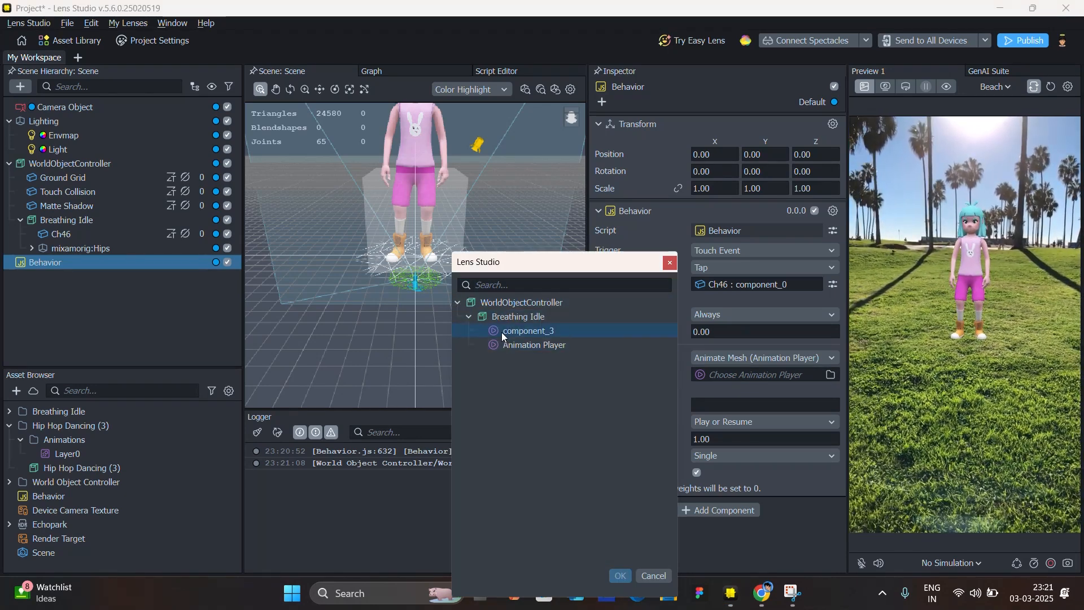
{"action": "left_click", "coordinate": [502, 334]}
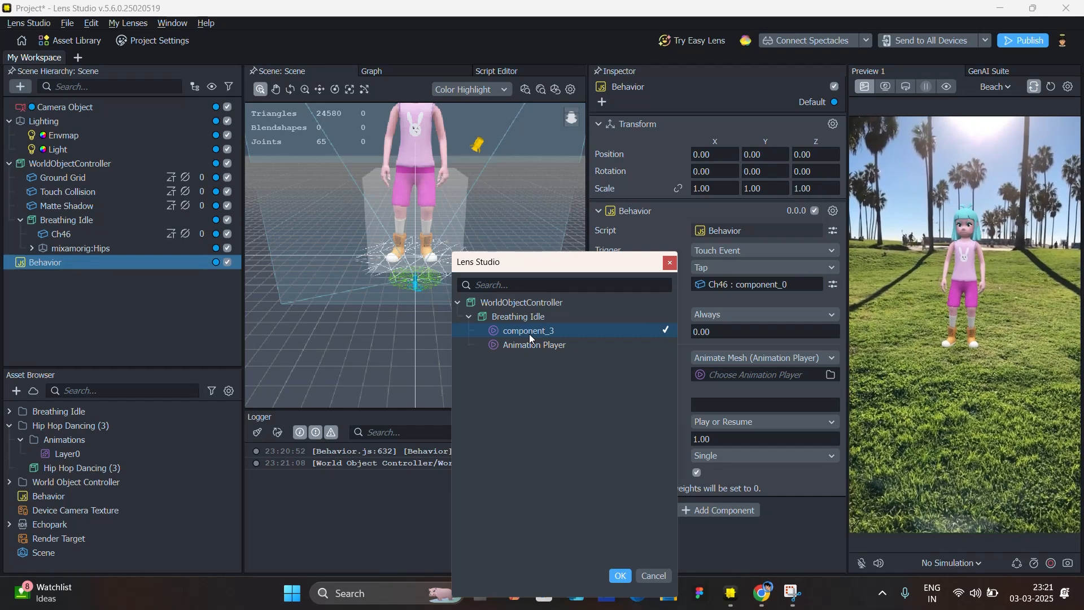
{"action": "left_click", "coordinate": [544, 350]}
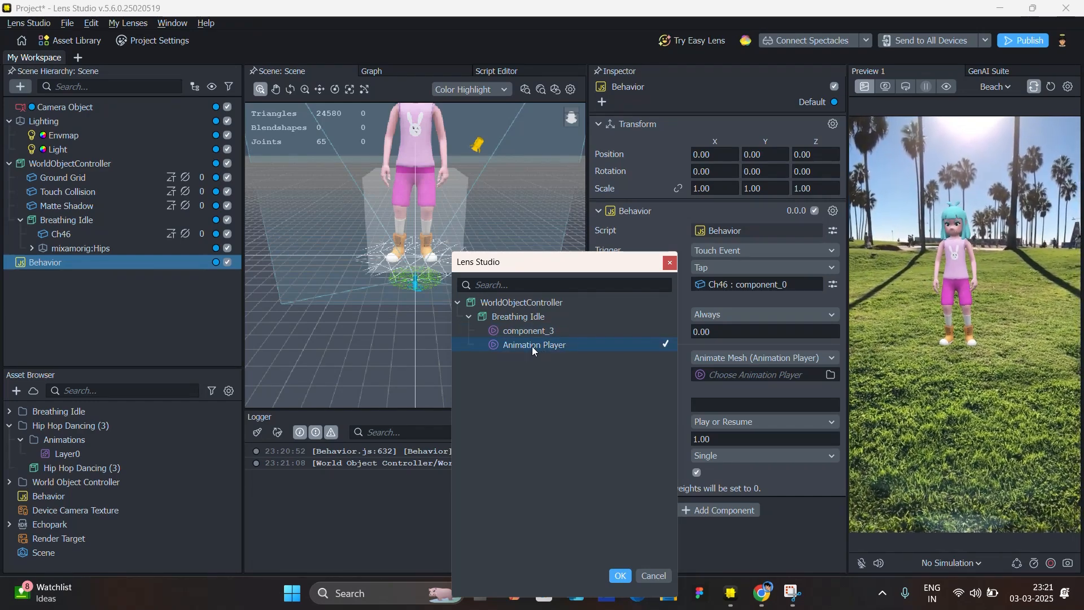
{"action": "double_click", "coordinate": [532, 347]}
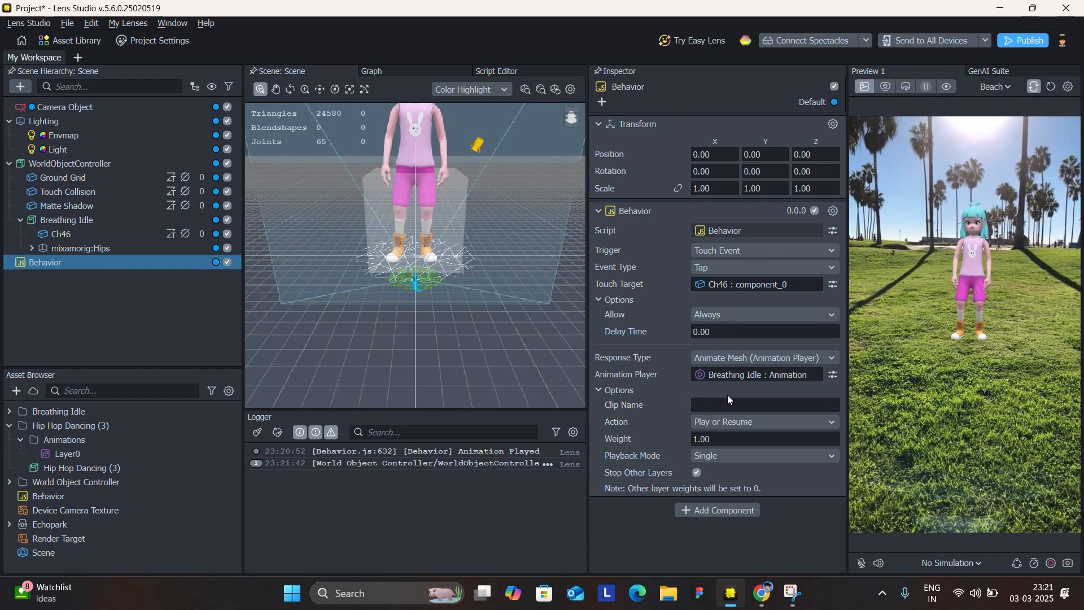
Check the clip names on the Breathing Idle object and set the Behavior's clip name to DANCE, keeping Stop Other Layers enabled.
{"action": "left_click", "coordinate": [734, 403]}
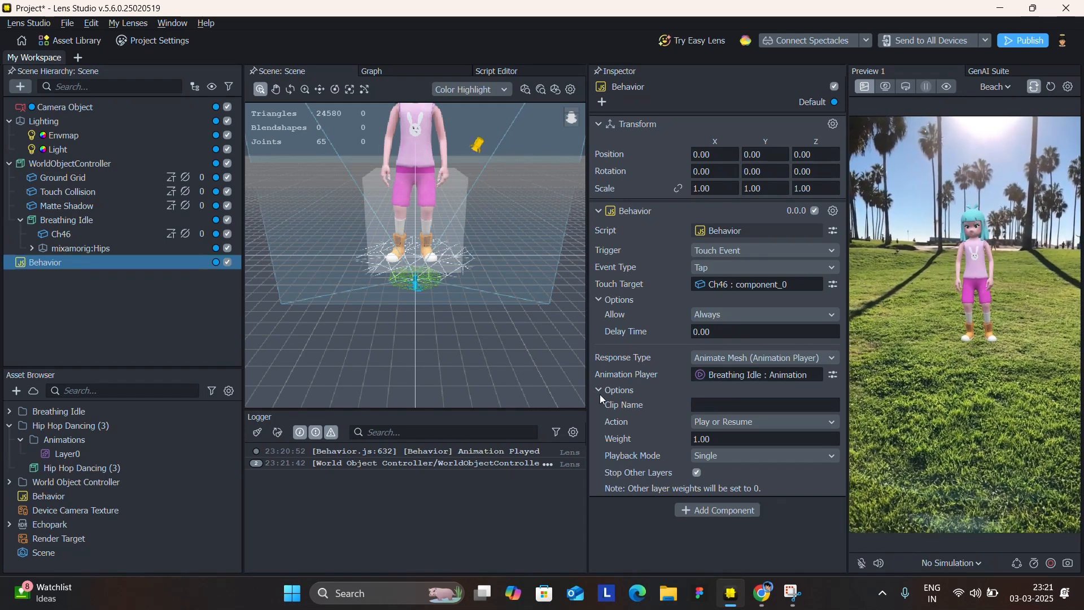
{"action": "left_click", "coordinate": [121, 220]}
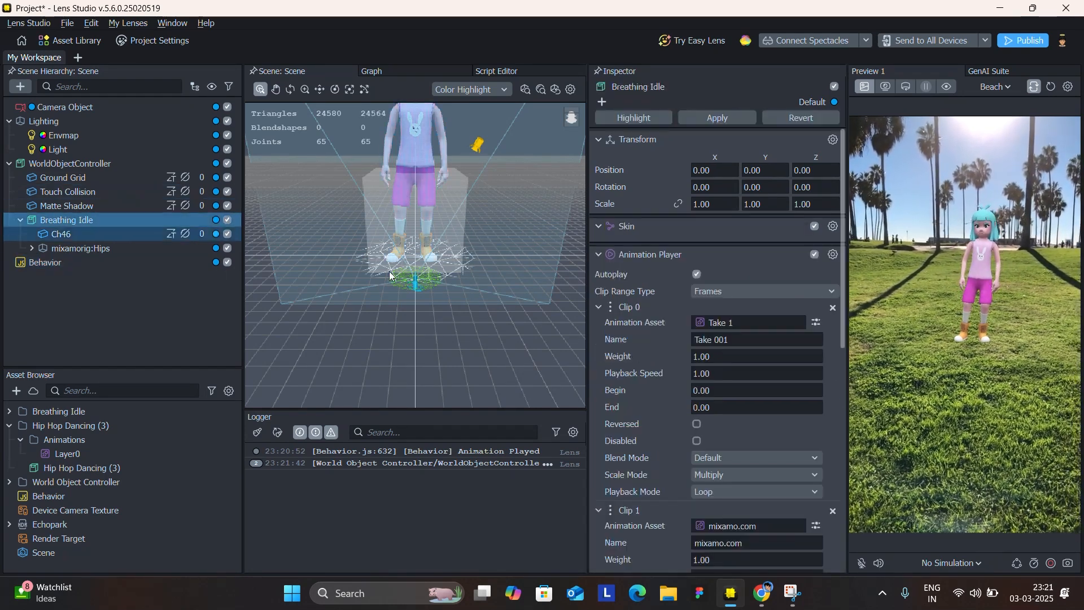
{"action": "scroll", "coordinate": [726, 395], "scroll_direction": "down", "scroll_amount": 15}
{"action": "left_click", "coordinate": [723, 374]}
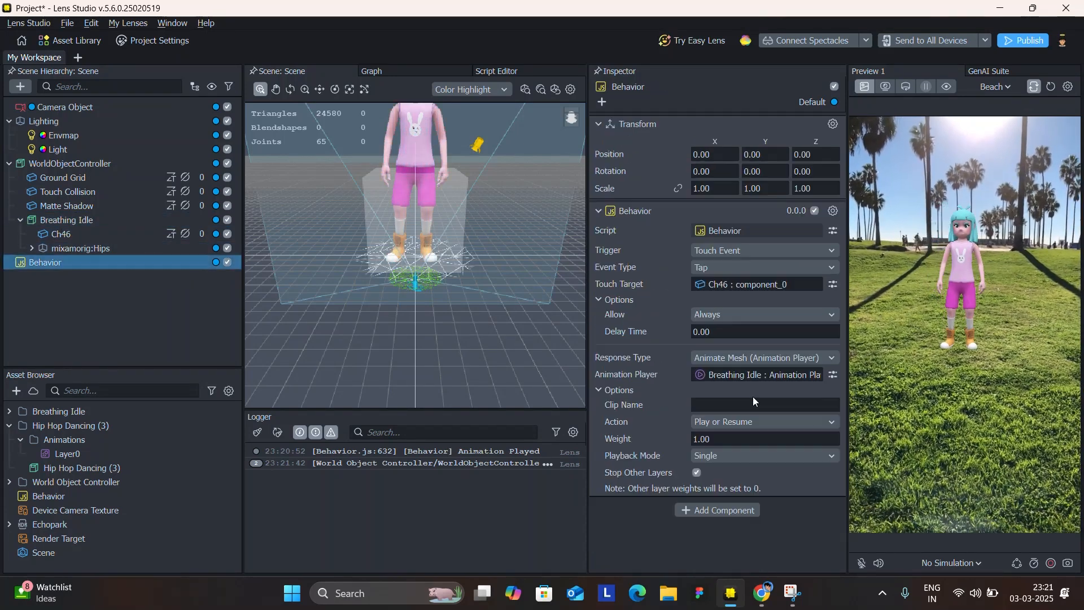
{"action": "left_click", "coordinate": [750, 405]}
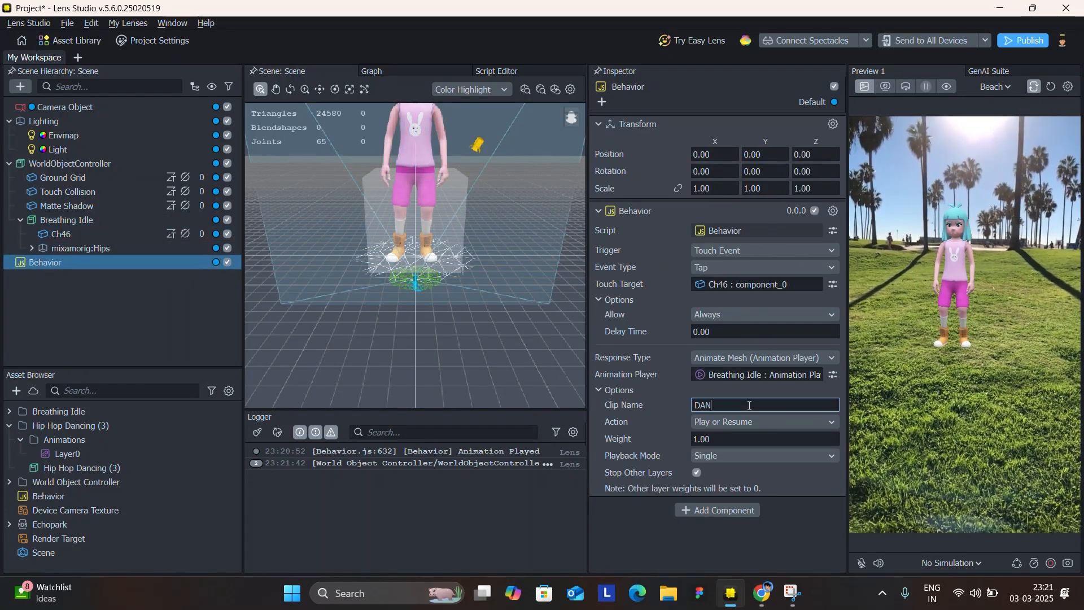
{"action": "type", "text": "DANCE"}
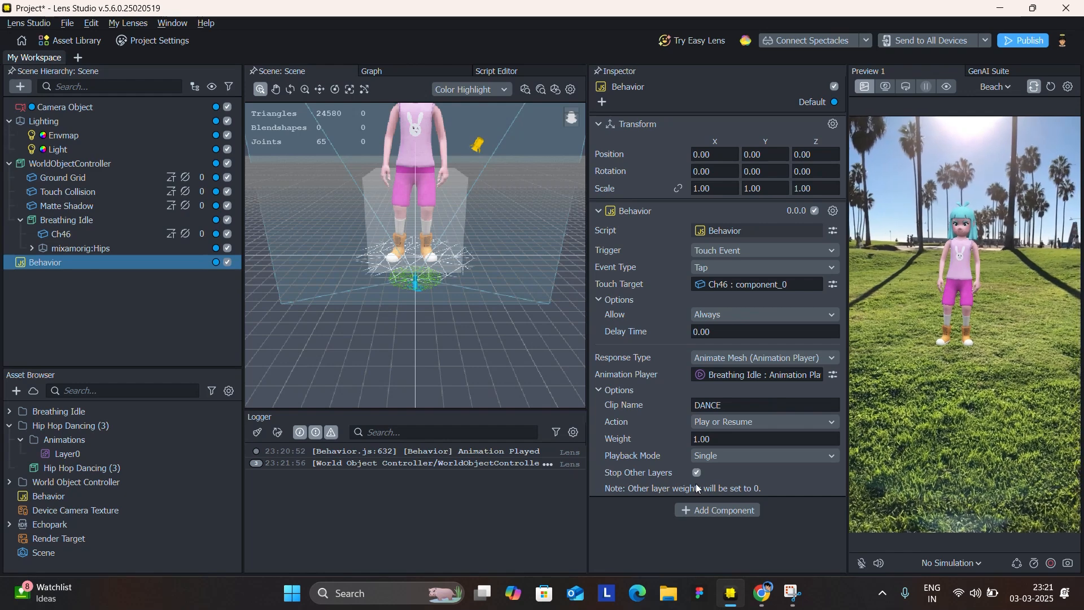
{"action": "left_click", "coordinate": [697, 473]}
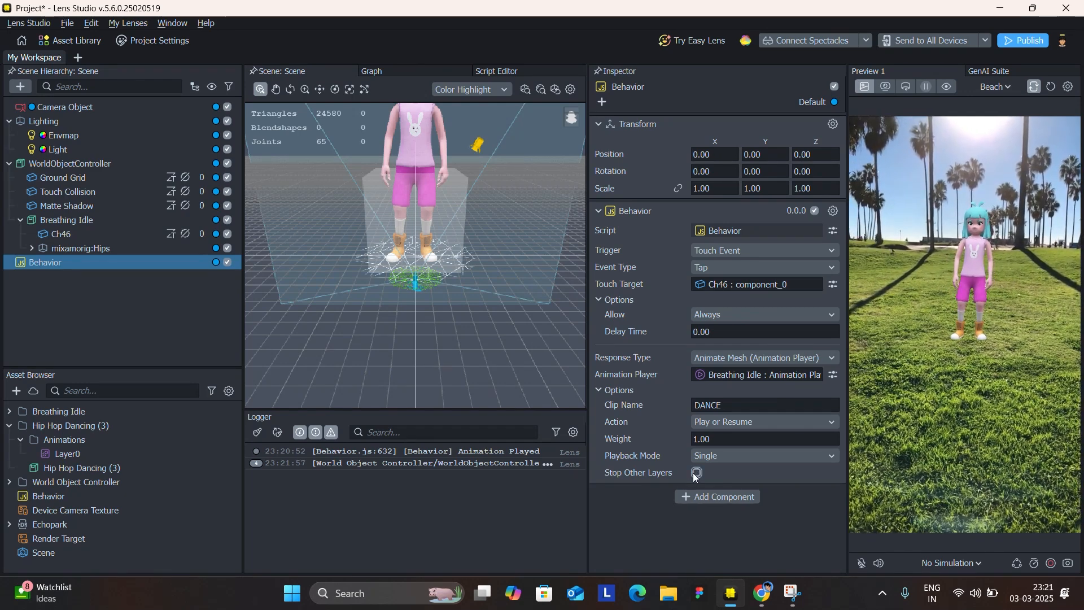
{"action": "left_click", "coordinate": [696, 473]}
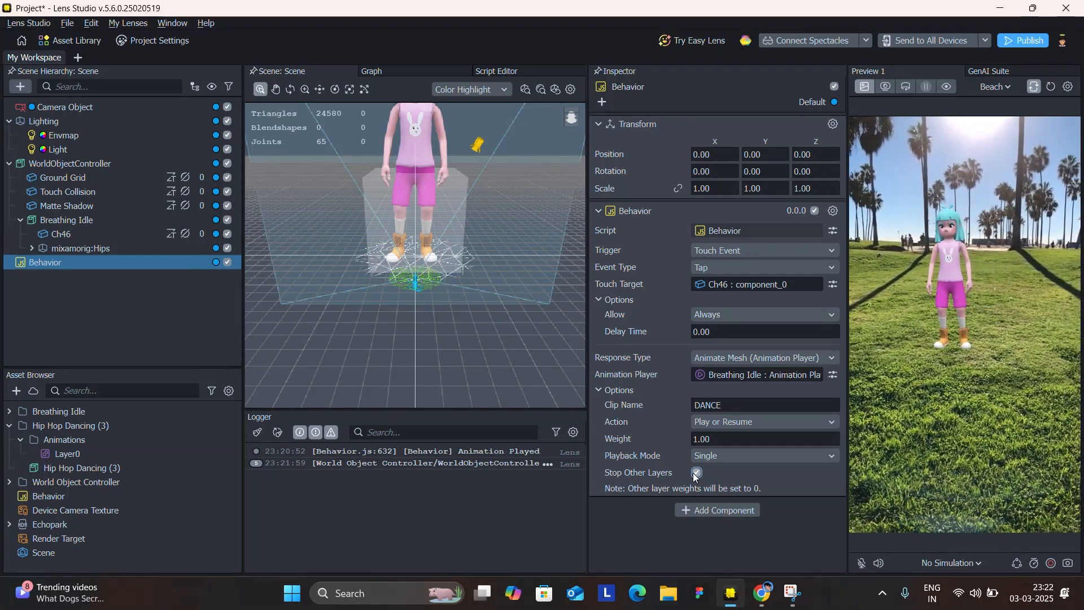
Reset the preview and tap the character to test the dance animation trigger.
{"action": "left_click", "coordinate": [1052, 88]}
{"action": "left_click", "coordinate": [978, 260]}
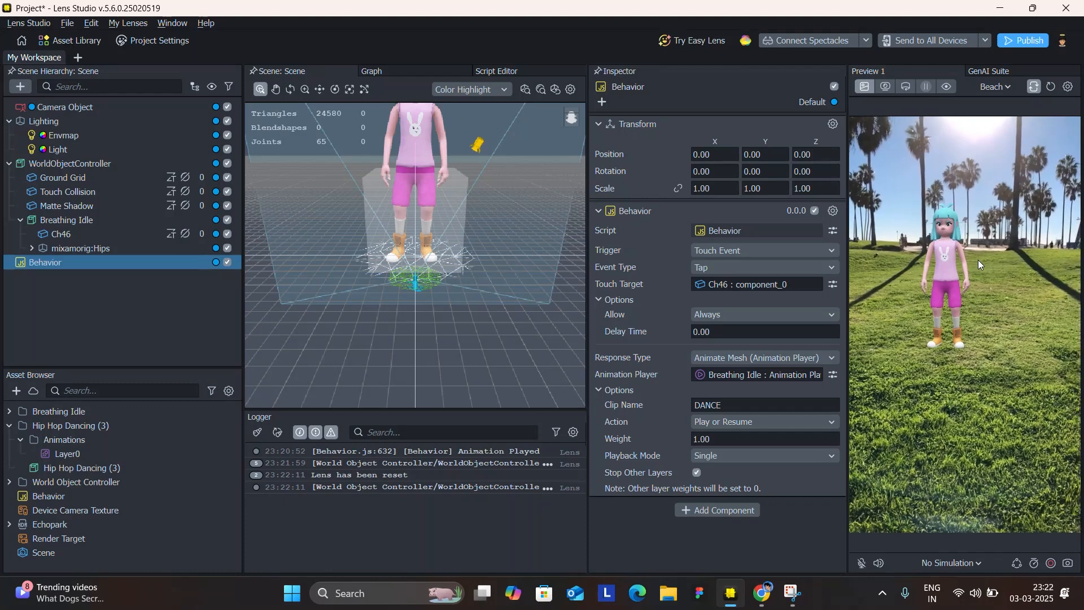
{"action": "left_click", "coordinate": [978, 260]}
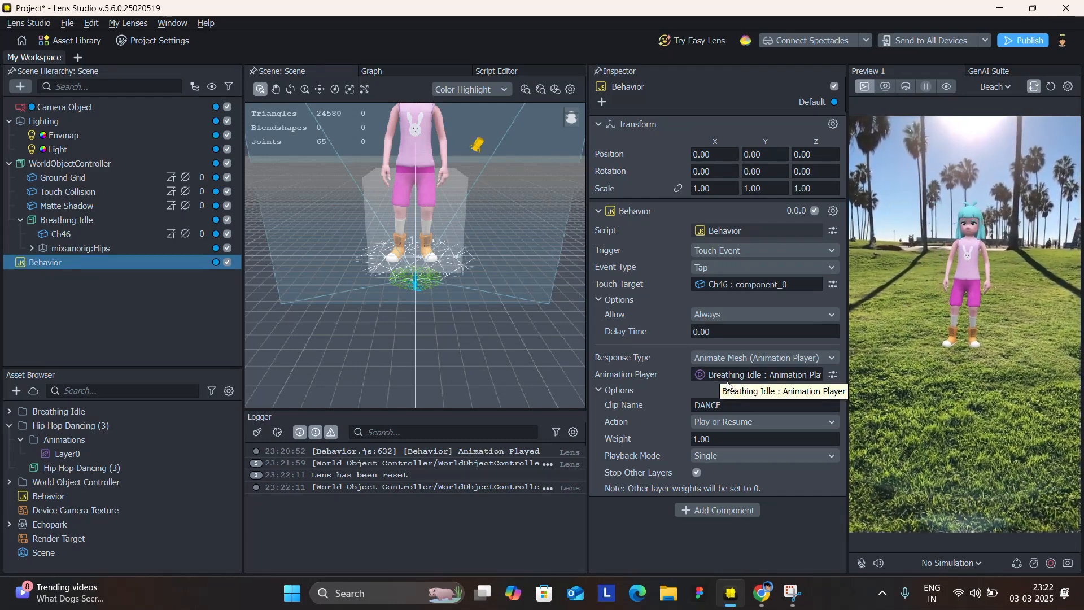
Review the Behavior's clip name and its available action options, keeping Play or Resume.
{"action": "left_click", "coordinate": [713, 404]}
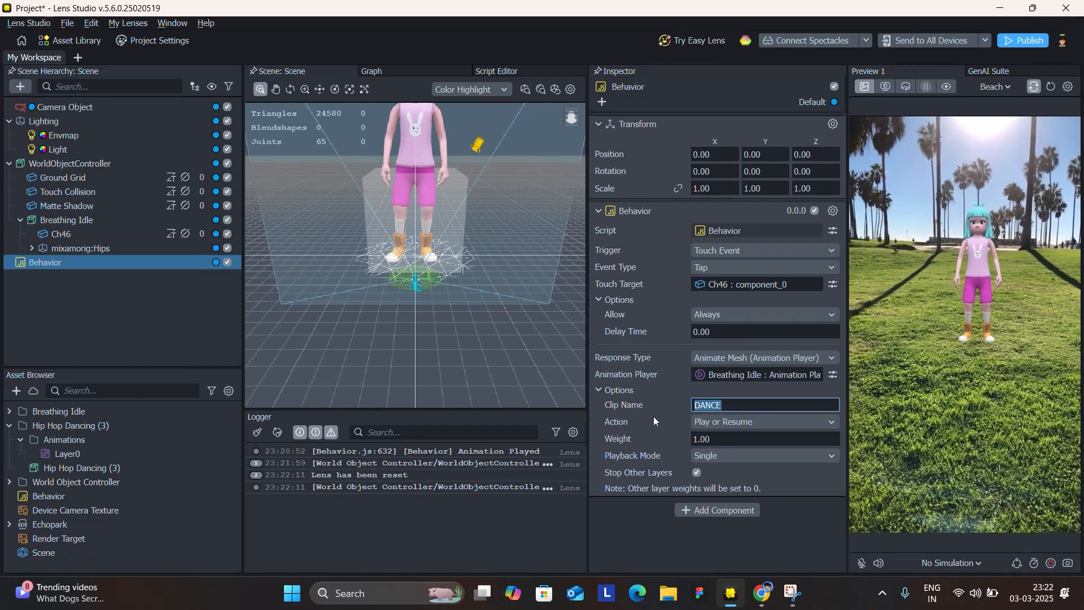
{"action": "double_click", "coordinate": [721, 406]}
{"action": "left_click", "coordinate": [721, 422]}
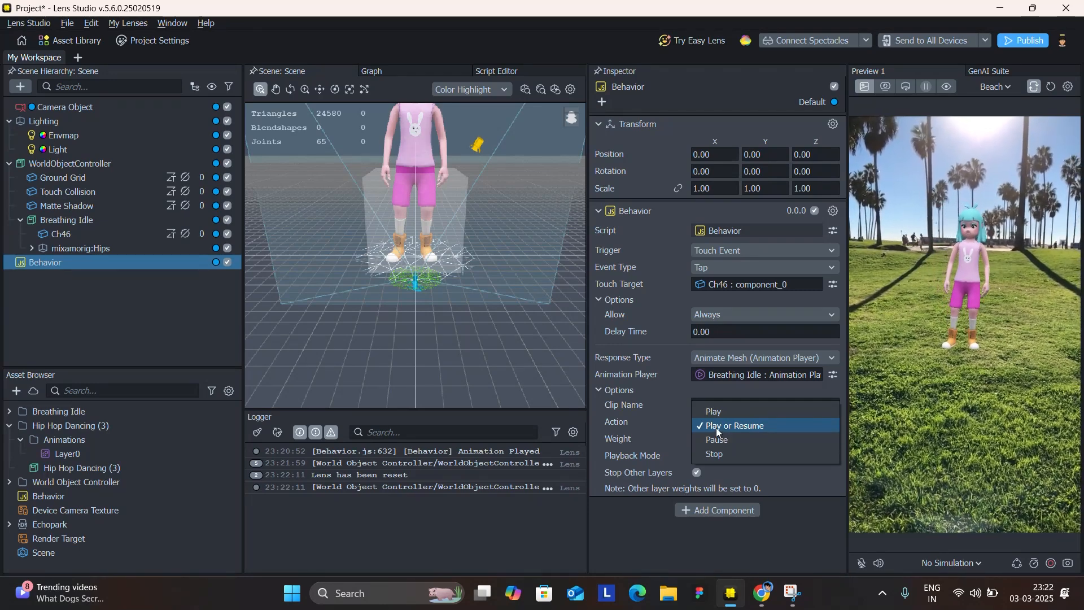
{"action": "left_click", "coordinate": [718, 427]}
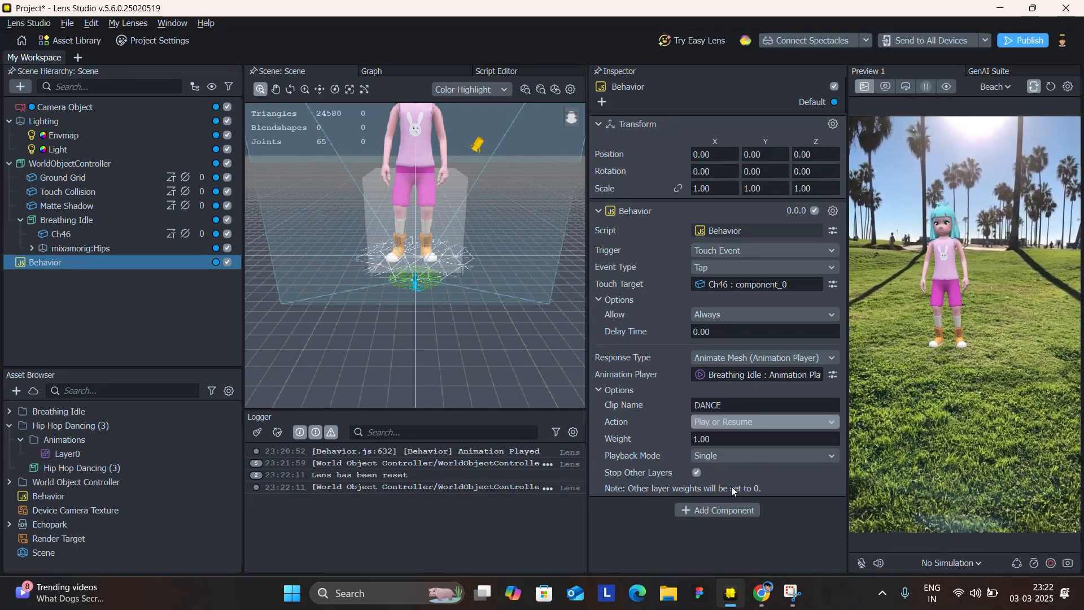
Try the Loop playback mode and return to Single, and turn Stop Other Layers off and on again.
{"action": "left_click", "coordinate": [702, 459]}
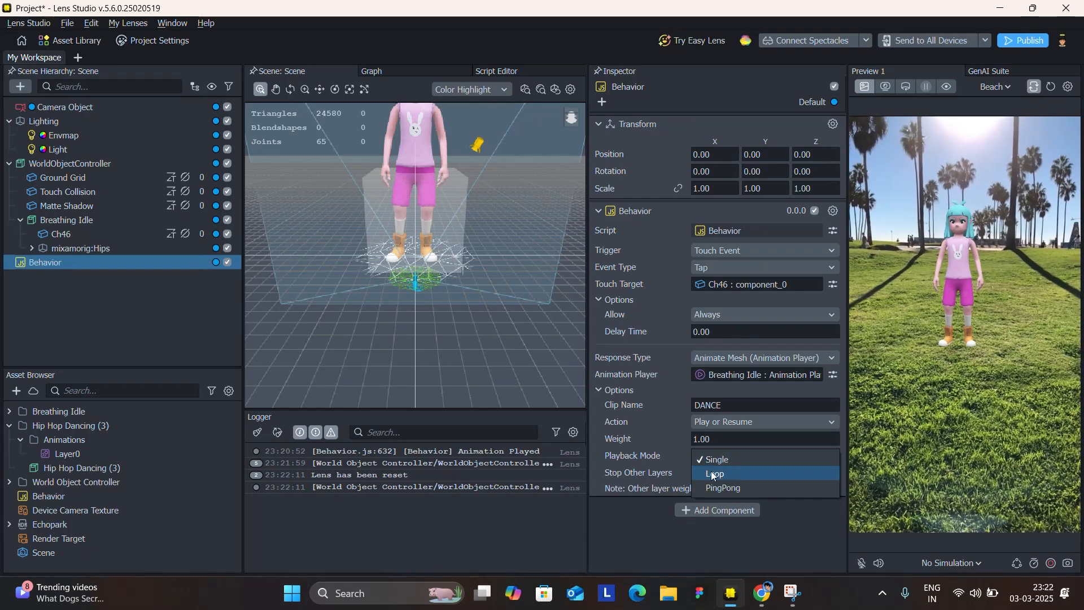
{"action": "left_click", "coordinate": [713, 474]}
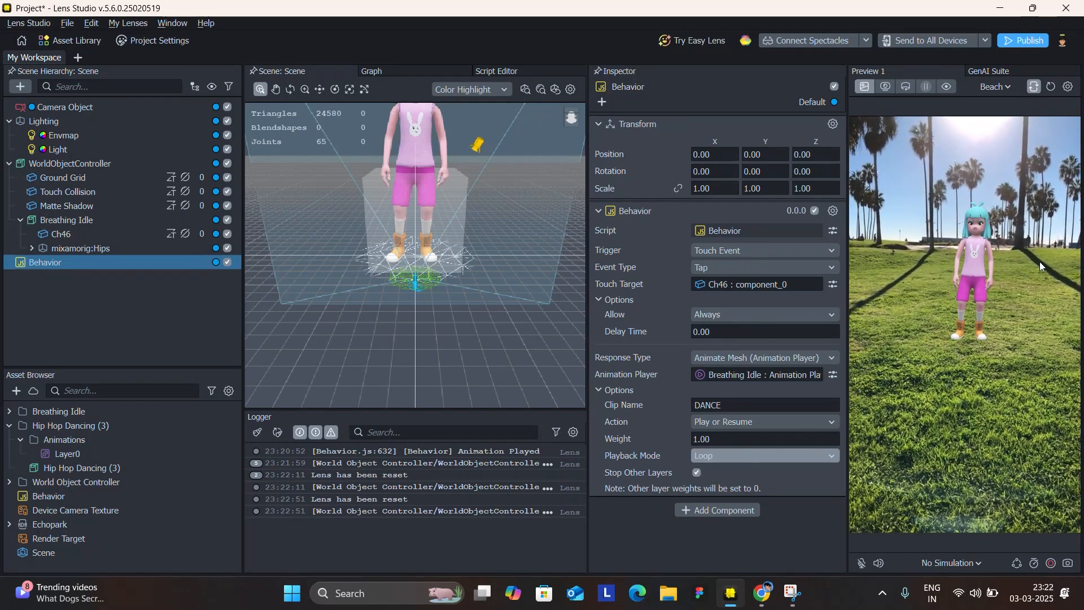
{"action": "left_click", "coordinate": [719, 459]}
{"action": "left_click", "coordinate": [709, 444]}
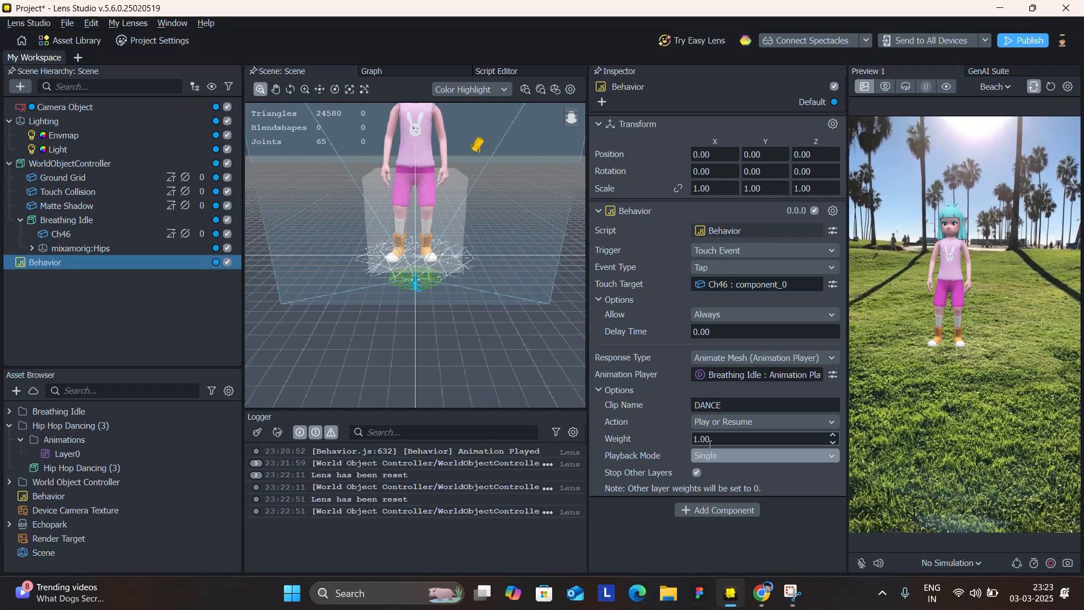
{"action": "left_click", "coordinate": [699, 476]}
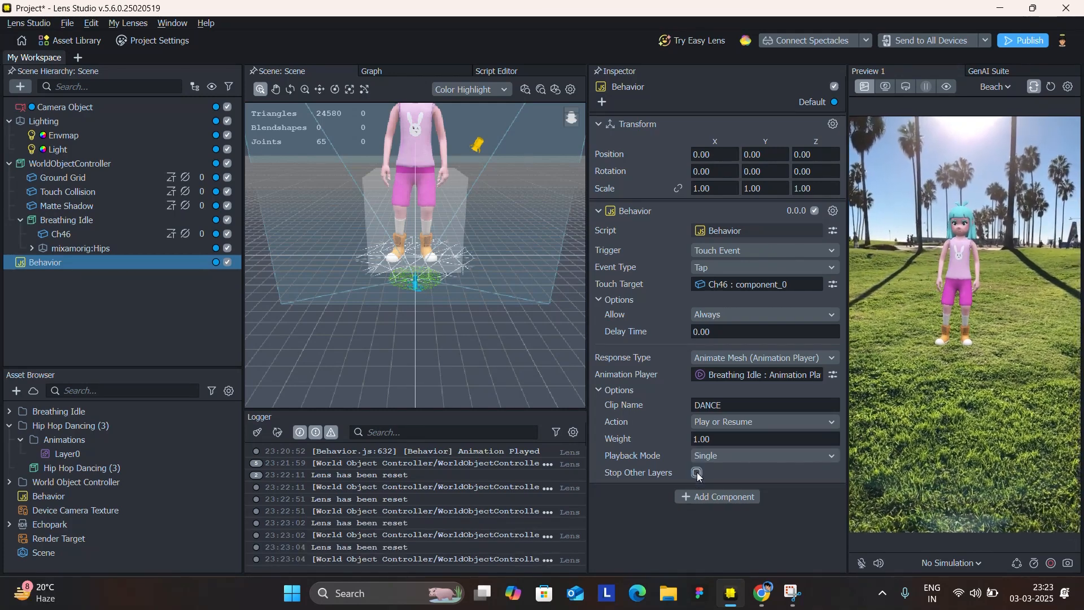
{"action": "left_click", "coordinate": [699, 476]}
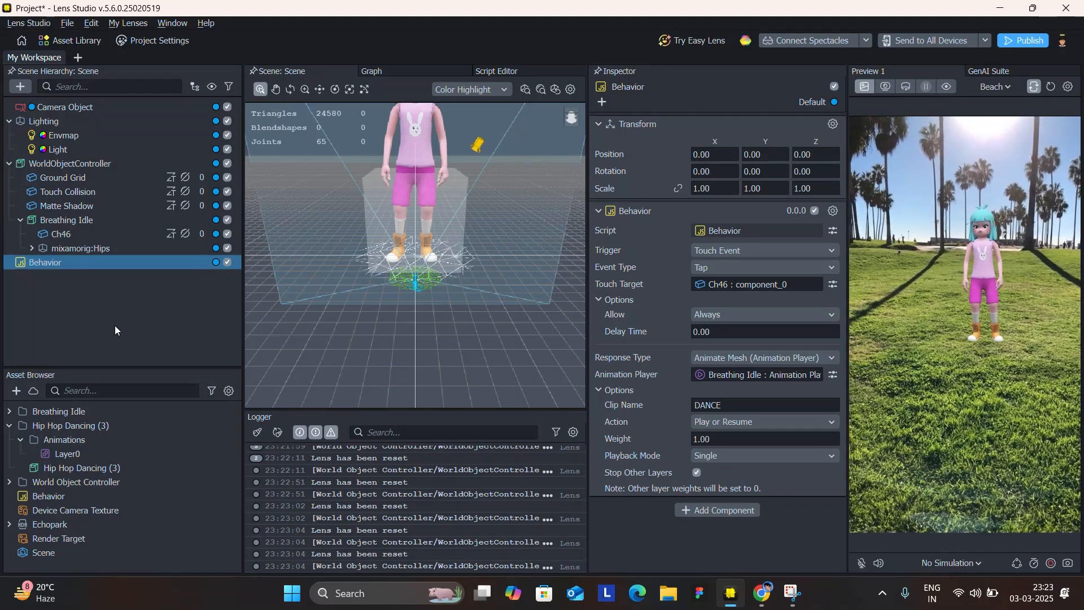
Compare the Autoplay and clip settings of both Animation Players on the Breathing Idle object, and reset the preview.
{"action": "left_click", "coordinate": [82, 221]}
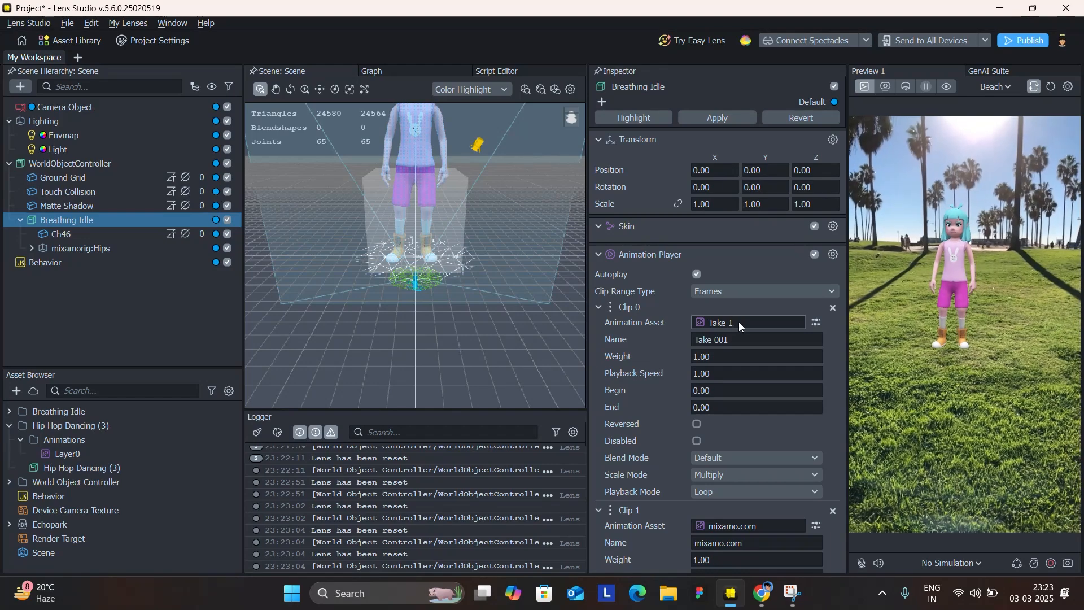
{"action": "scroll", "coordinate": [739, 322], "scroll_direction": "down", "scroll_amount": 3}
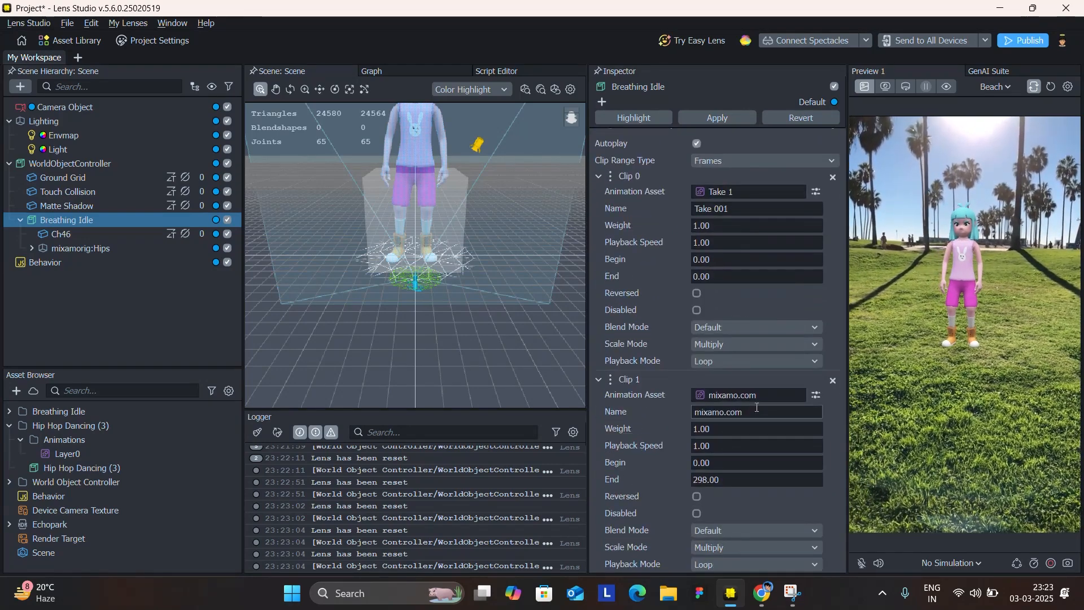
{"action": "left_click_drag", "start_coordinate": [751, 411], "coordinate": [672, 411]}
{"action": "scroll", "coordinate": [672, 411], "scroll_direction": "up", "scroll_amount": 3}
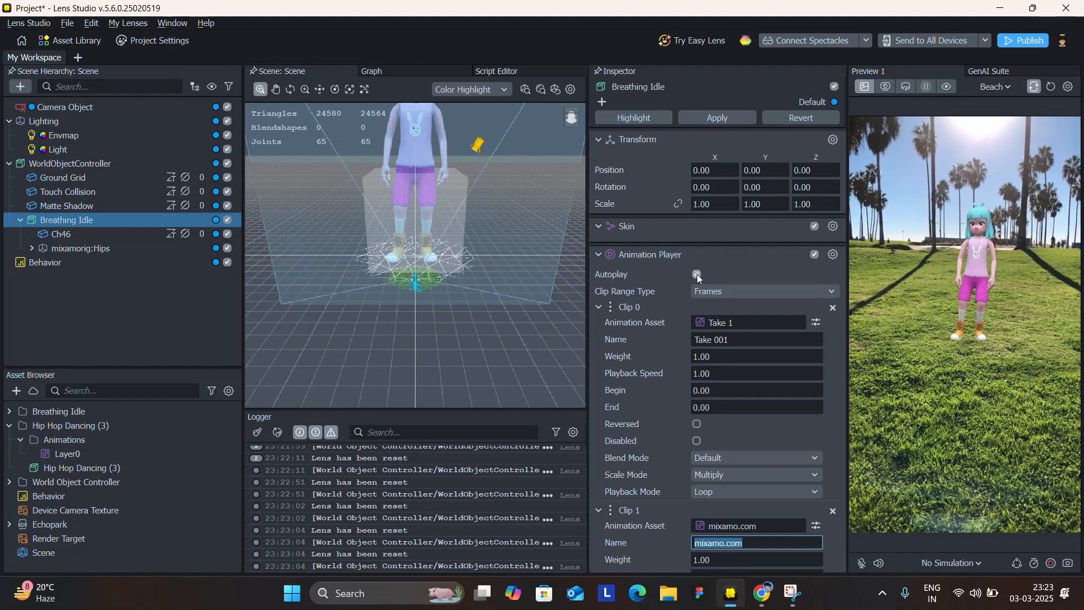
{"action": "scroll", "coordinate": [697, 274], "scroll_direction": "down", "scroll_amount": 10}
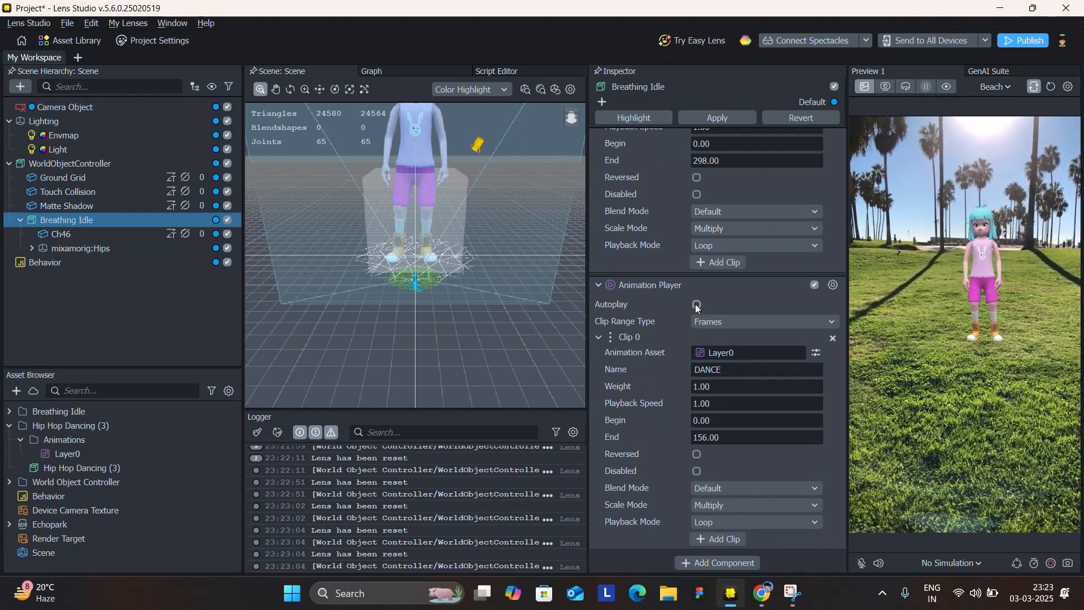
{"action": "scroll", "coordinate": [712, 424], "scroll_direction": "up", "scroll_amount": 8}
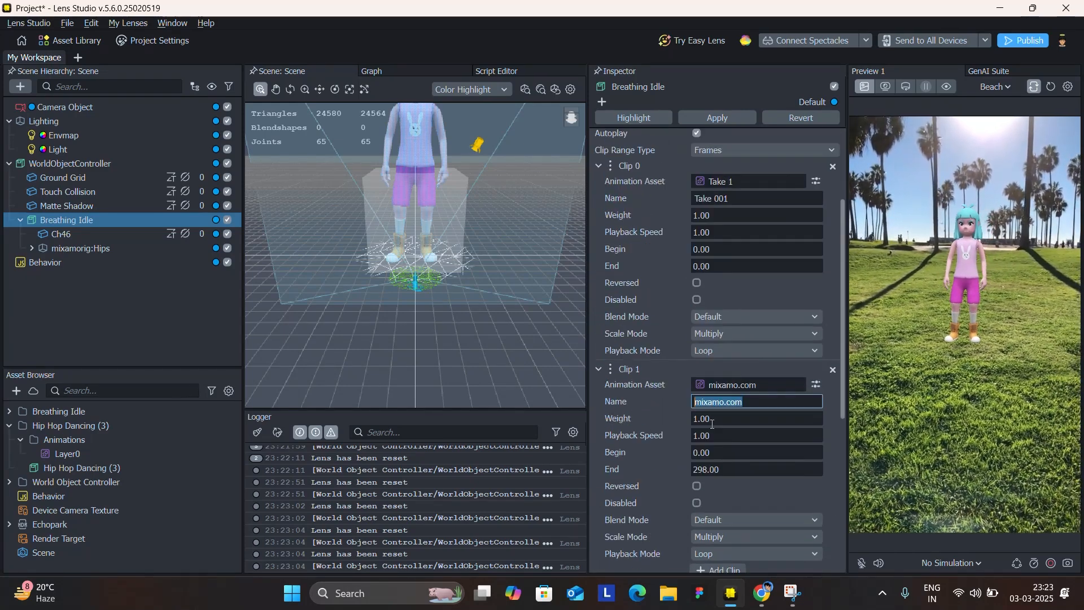
{"action": "scroll", "coordinate": [692, 330], "scroll_direction": "down", "scroll_amount": 5}
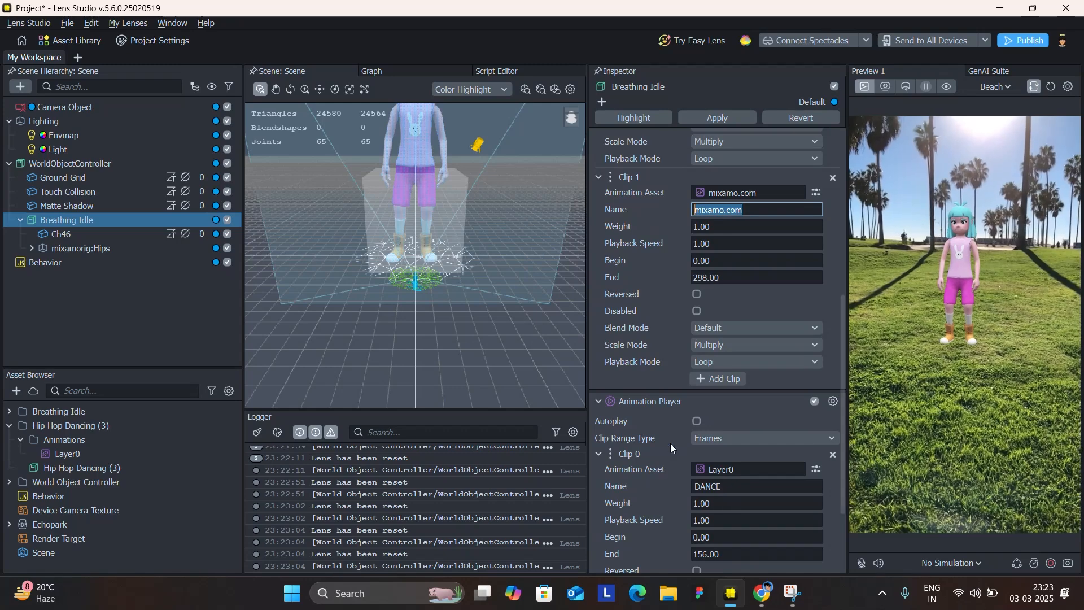
{"action": "scroll", "coordinate": [673, 471], "scroll_direction": "up", "scroll_amount": 5}
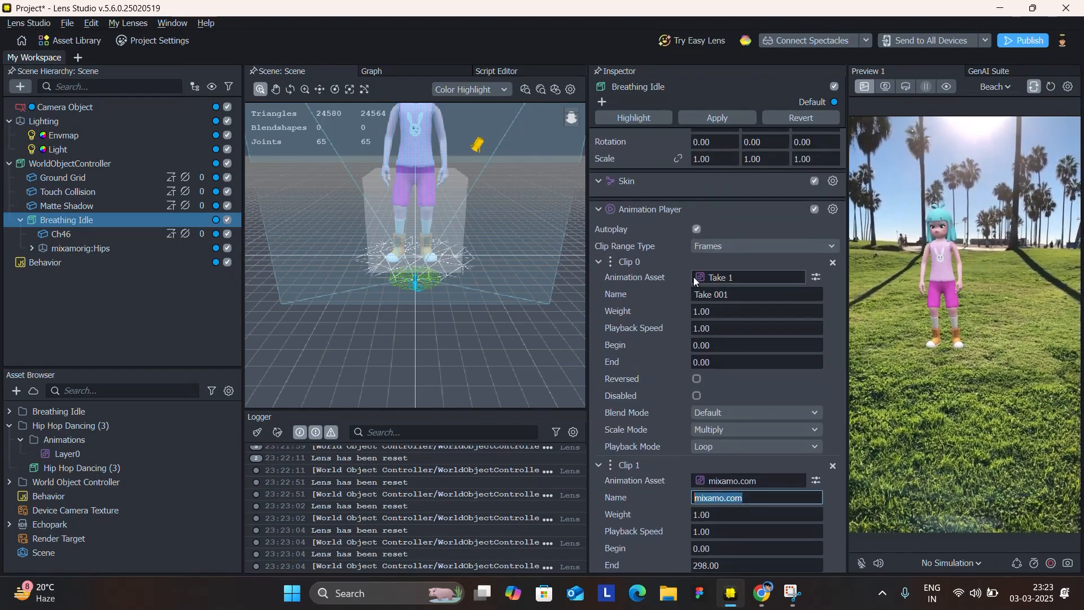
{"action": "left_click", "coordinate": [1046, 91]}
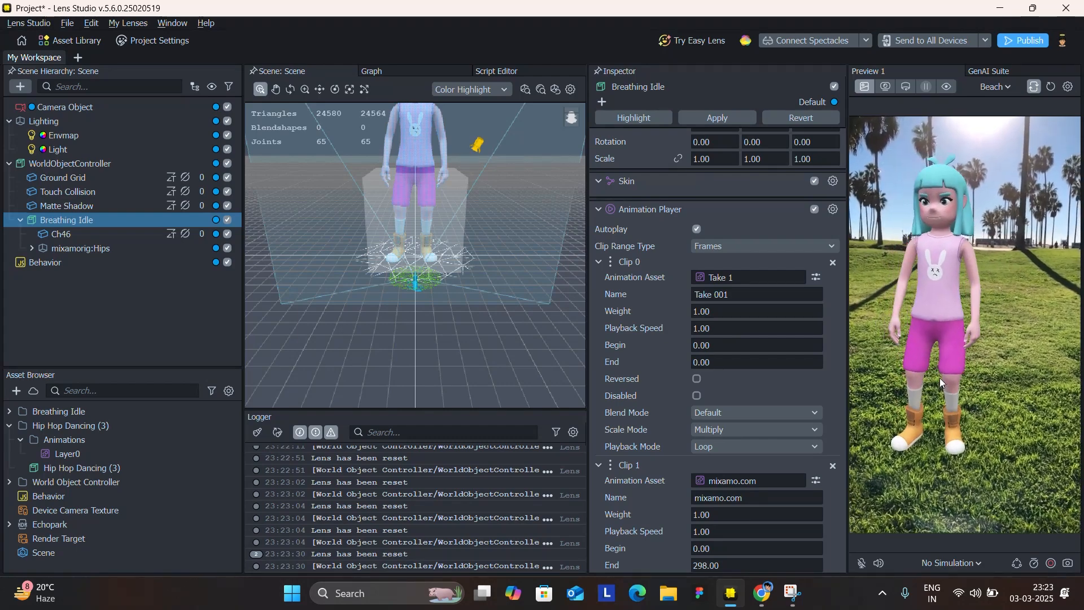
Check the DANCE clip's end frame, switch to Mixamo in the browser and set the Hip Hop Dancing trim start to -37.
{"action": "scroll", "coordinate": [754, 405], "scroll_direction": "down", "scroll_amount": 7}
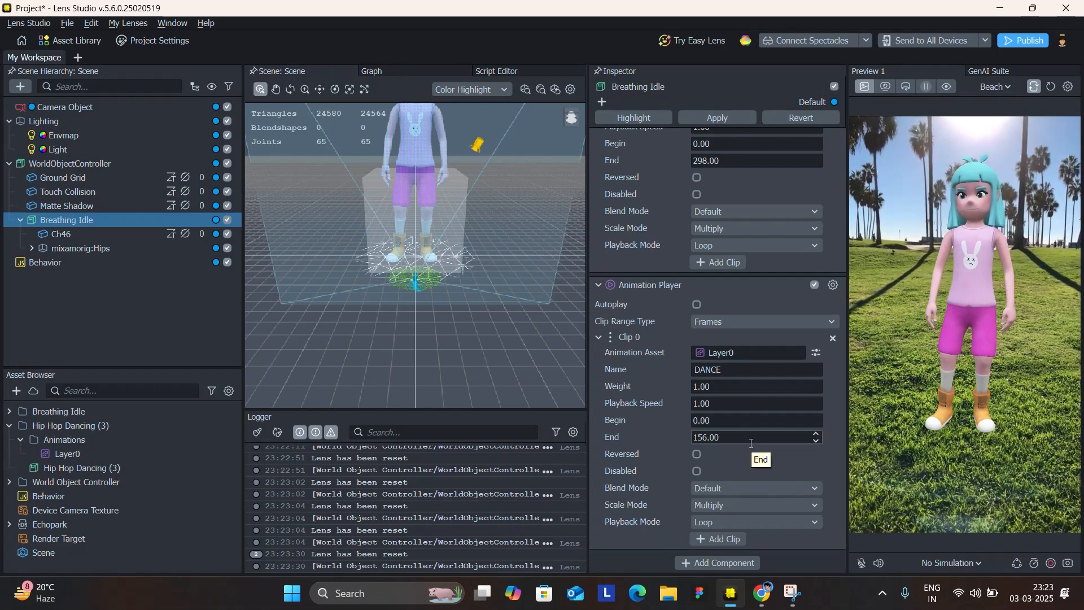
{"action": "left_click", "coordinate": [752, 445]}
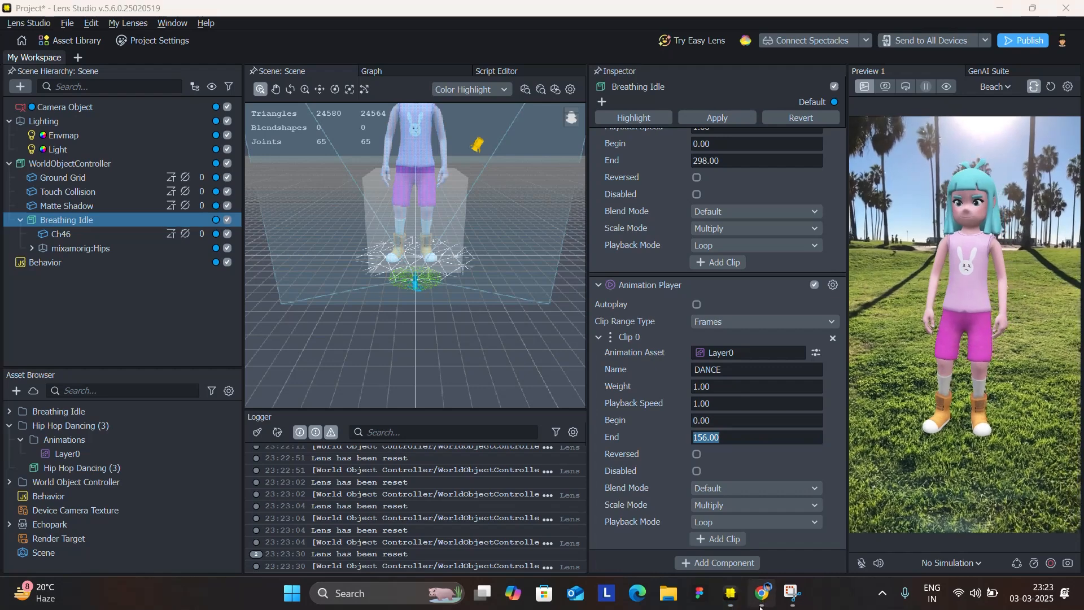
{"action": "key", "text": "alt+Tab"}
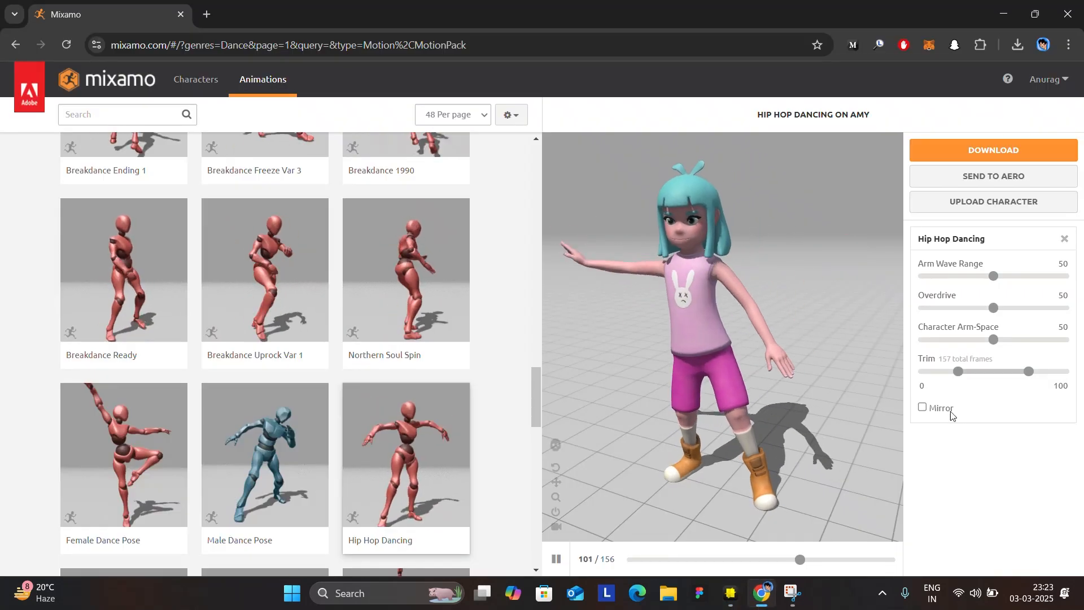
{"action": "left_click", "coordinate": [959, 374]}
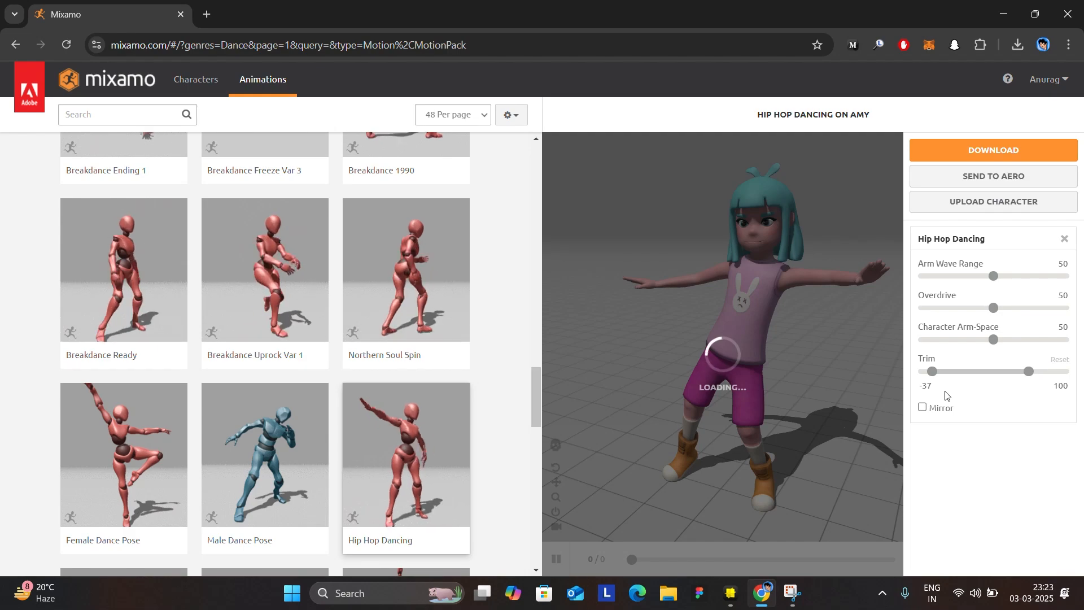
{"action": "type", "text": "i"}
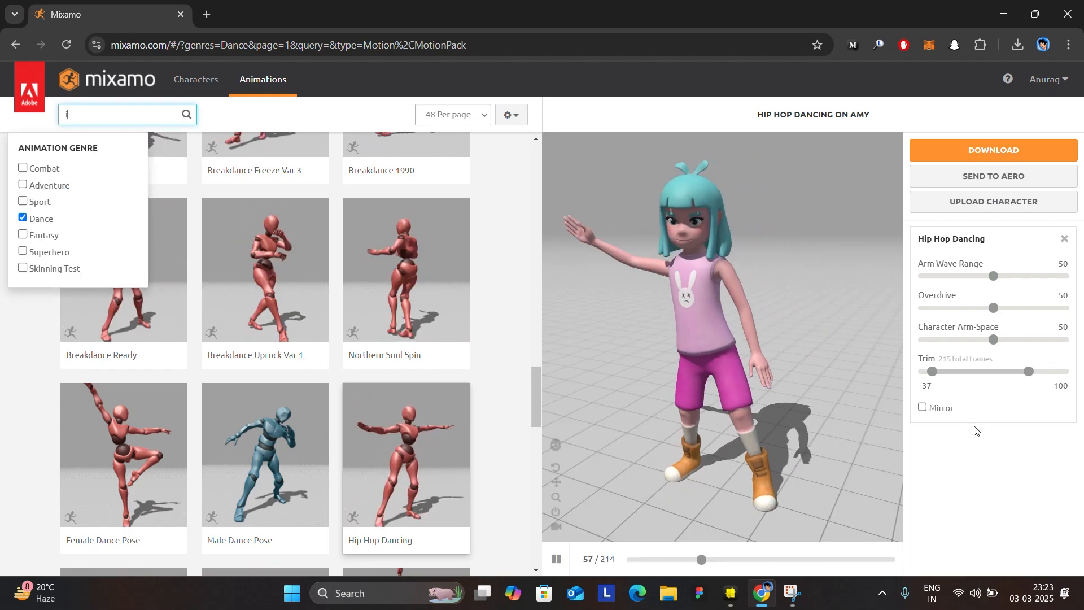
Set the Hip Hop Dancing animation's trim range to -50 through 150.
{"action": "left_click", "coordinate": [975, 430]}
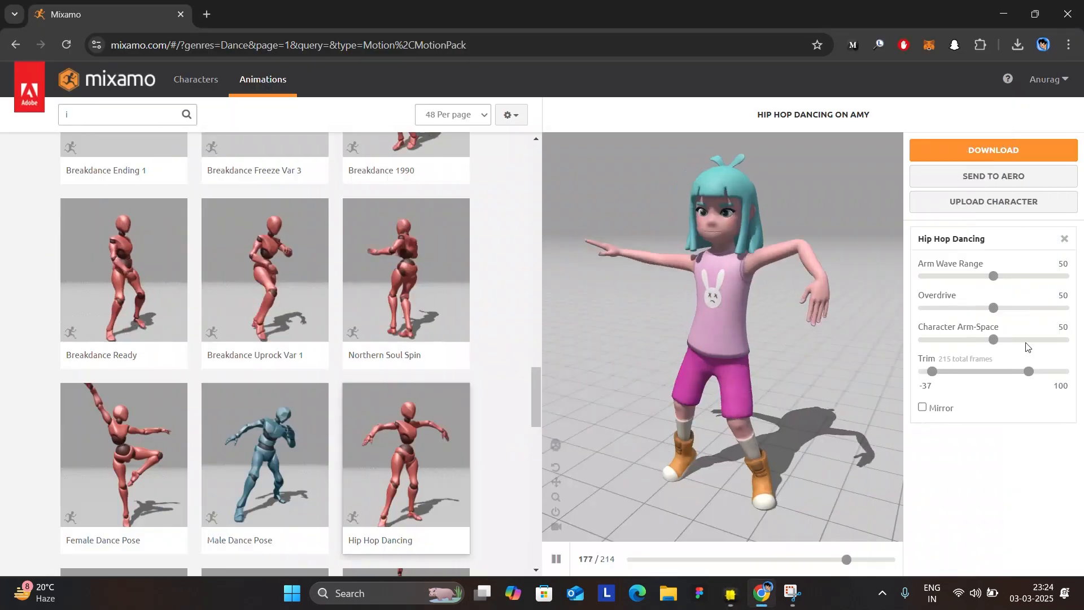
{"action": "left_click_drag", "start_coordinate": [932, 372], "coordinate": [969, 373]}
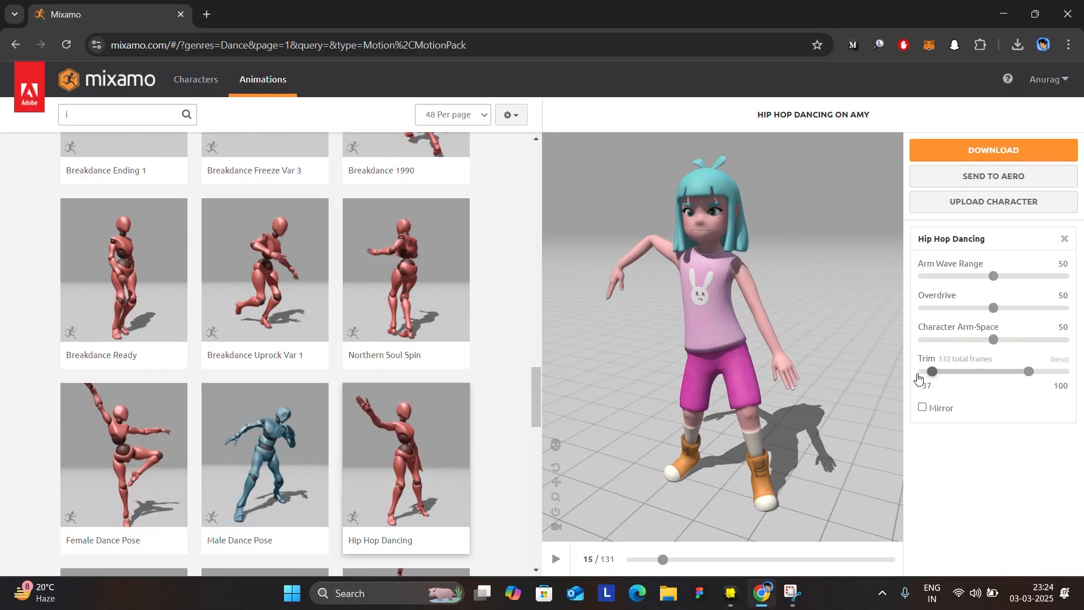
{"action": "left_click_drag", "start_coordinate": [918, 378], "coordinate": [921, 374]}
{"action": "left_click_drag", "start_coordinate": [1059, 373], "coordinate": [1073, 372]}
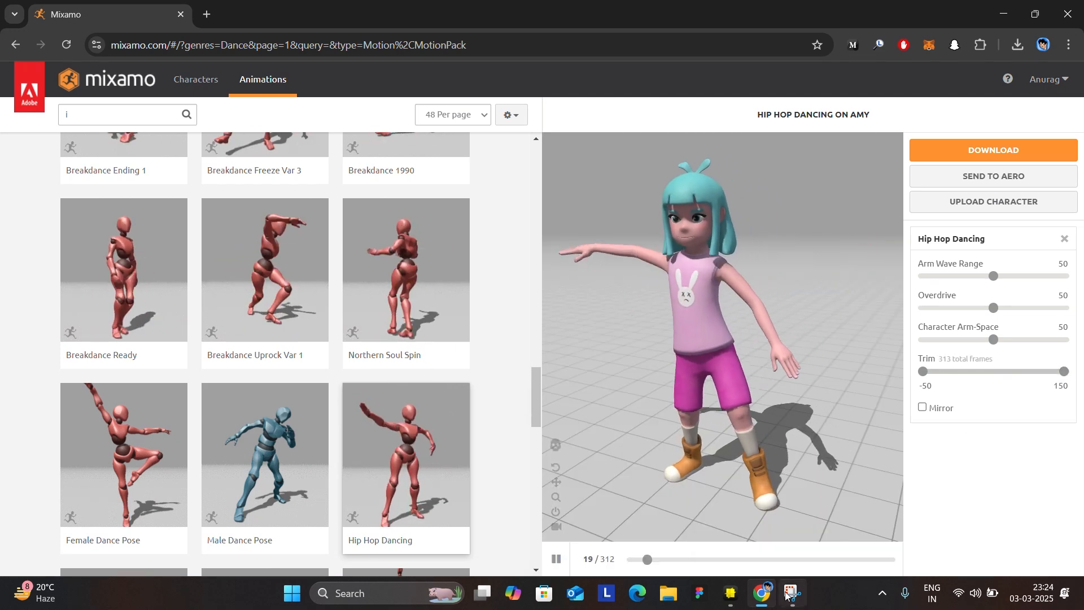
Switch to Lens Studio and turn the DANCE clip's Reversed option on and off again.
{"action": "mouse_move", "coordinate": [732, 602]}
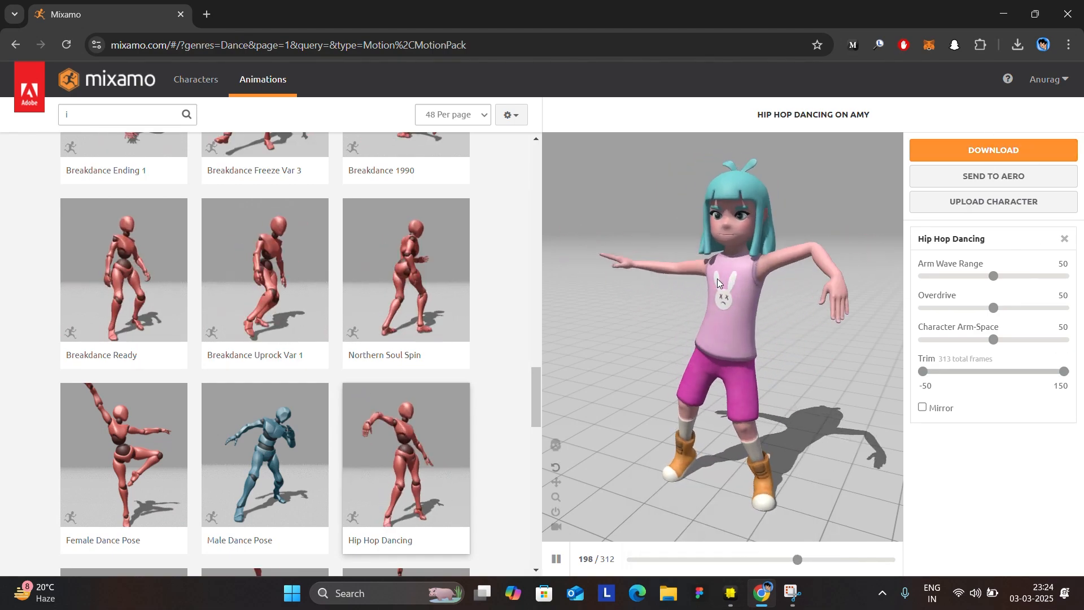
{"action": "left_click", "coordinate": [731, 592]}
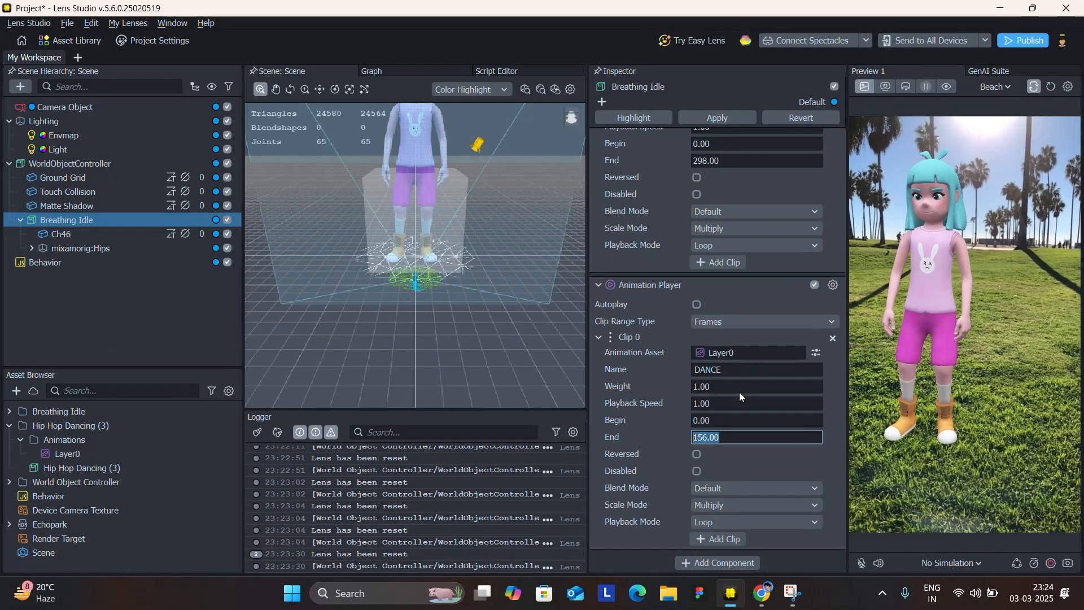
{"action": "left_click", "coordinate": [659, 445]}
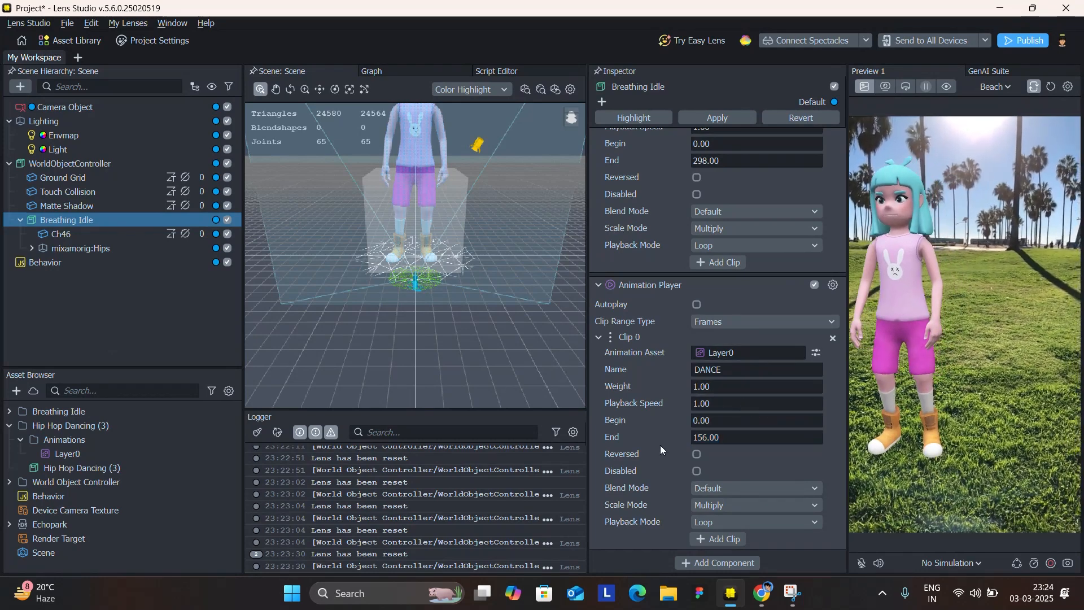
{"action": "left_click", "coordinate": [696, 454]}
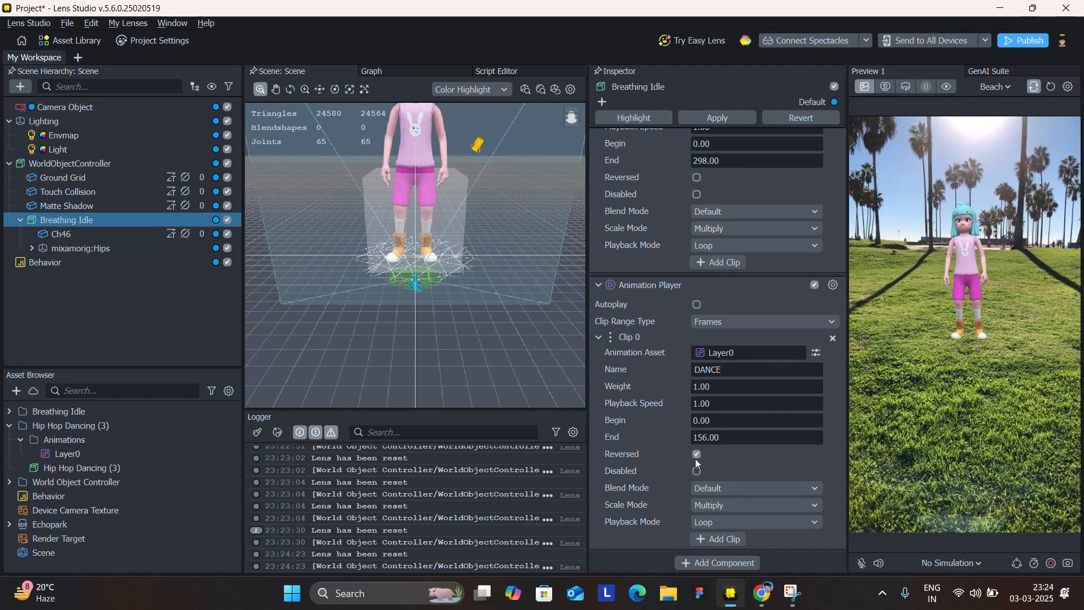
{"action": "left_click", "coordinate": [697, 454]}
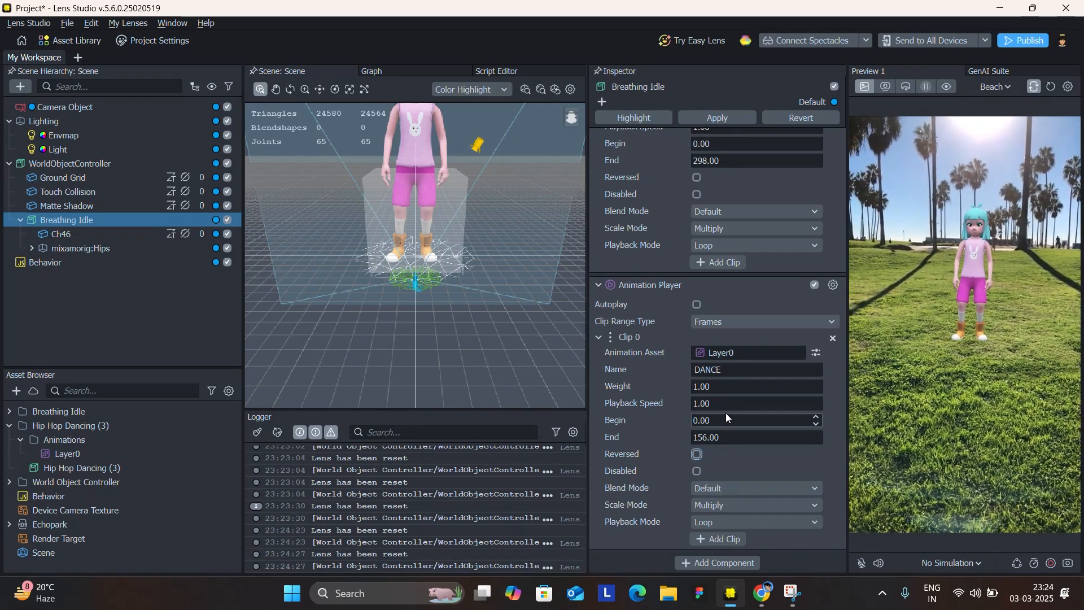
Try a playback speed of 2 on the DANCE clip, return it to 1 and bring the character closer in the preview.
{"action": "left_click", "coordinate": [754, 400]}
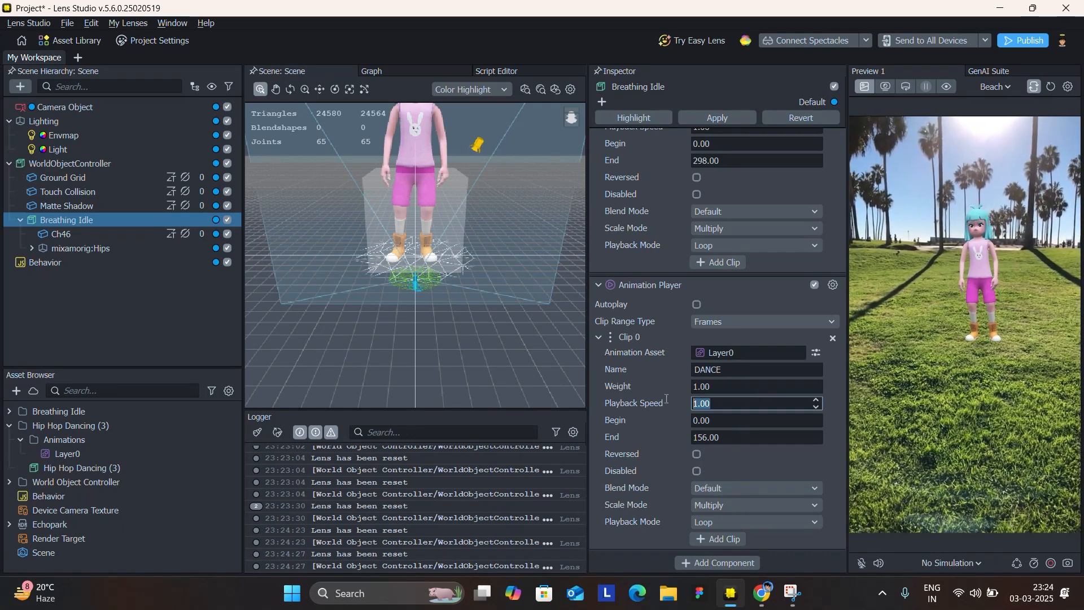
{"action": "type", "text": "2"}
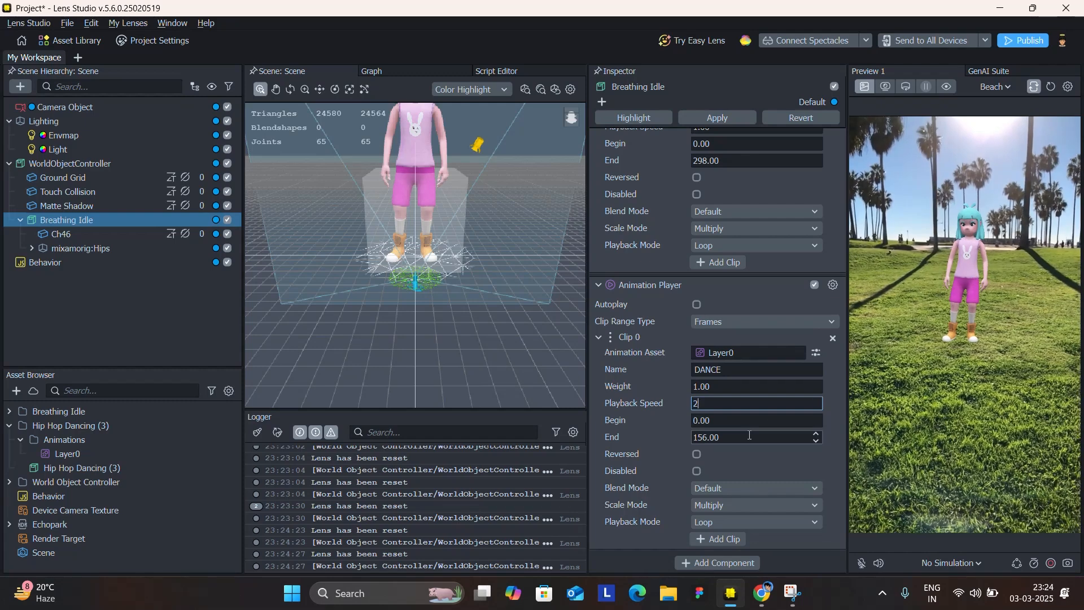
{"action": "left_click", "coordinate": [630, 438]}
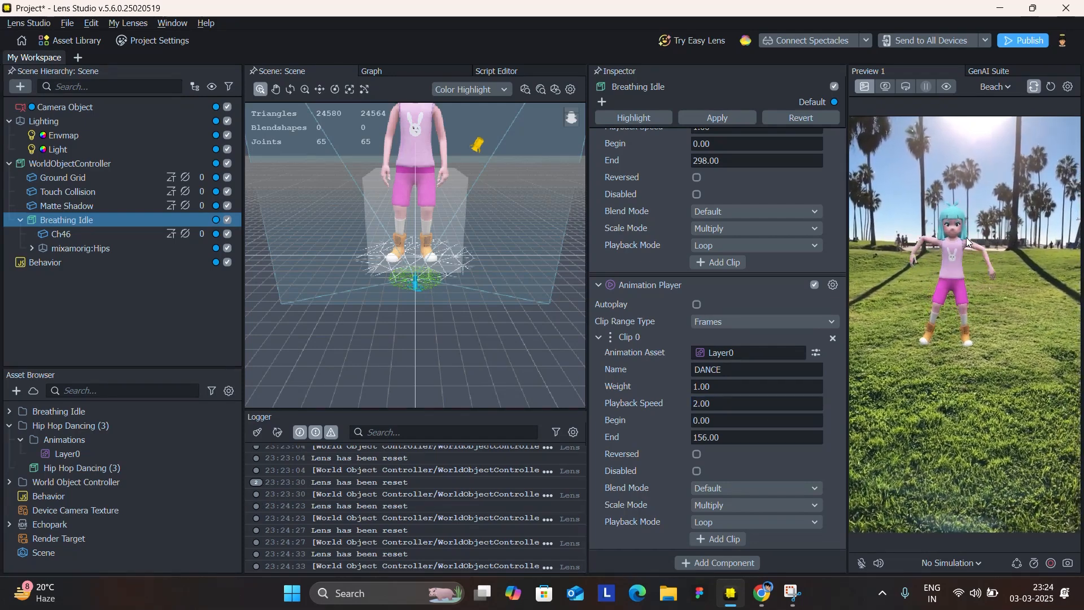
{"action": "left_click", "coordinate": [746, 406]}
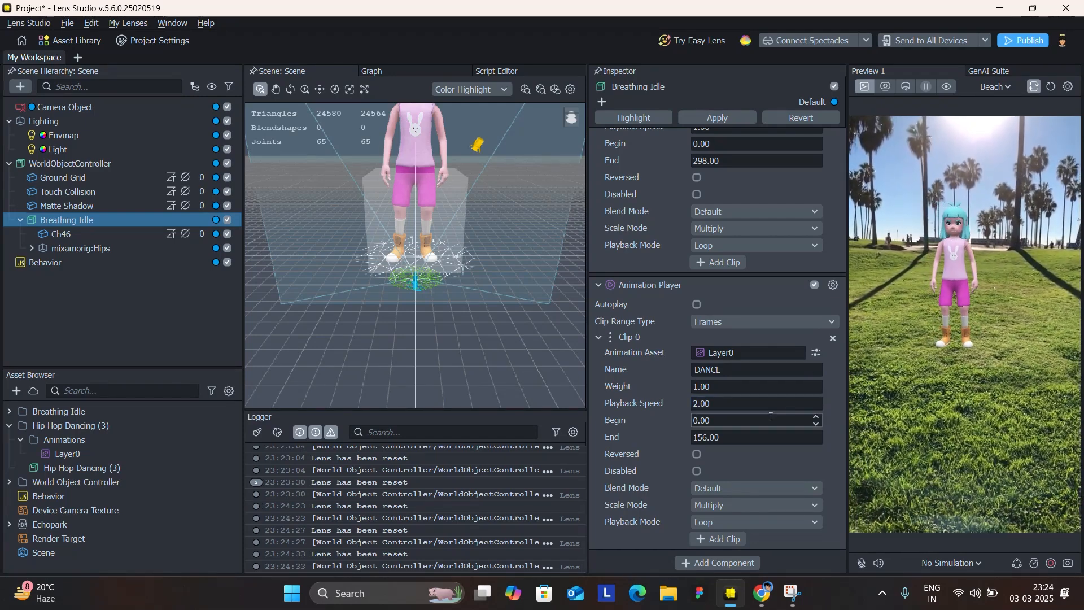
{"action": "double_click", "coordinate": [739, 405]}
{"action": "type", "text": "1"}
{"action": "key", "text": "Return"}
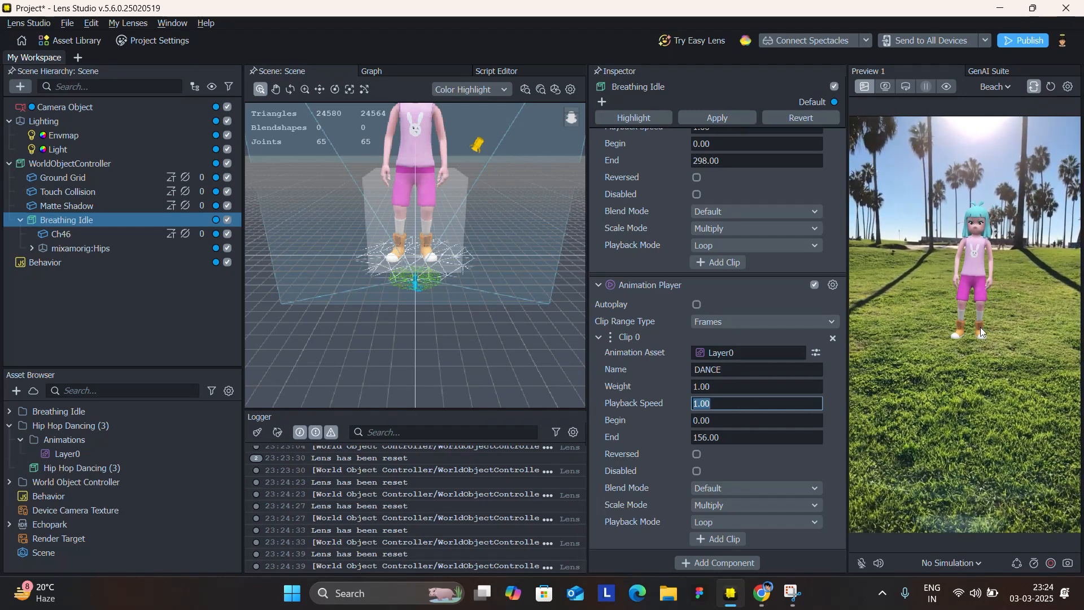
{"action": "left_click_drag", "start_coordinate": [977, 325], "coordinate": [971, 397]}
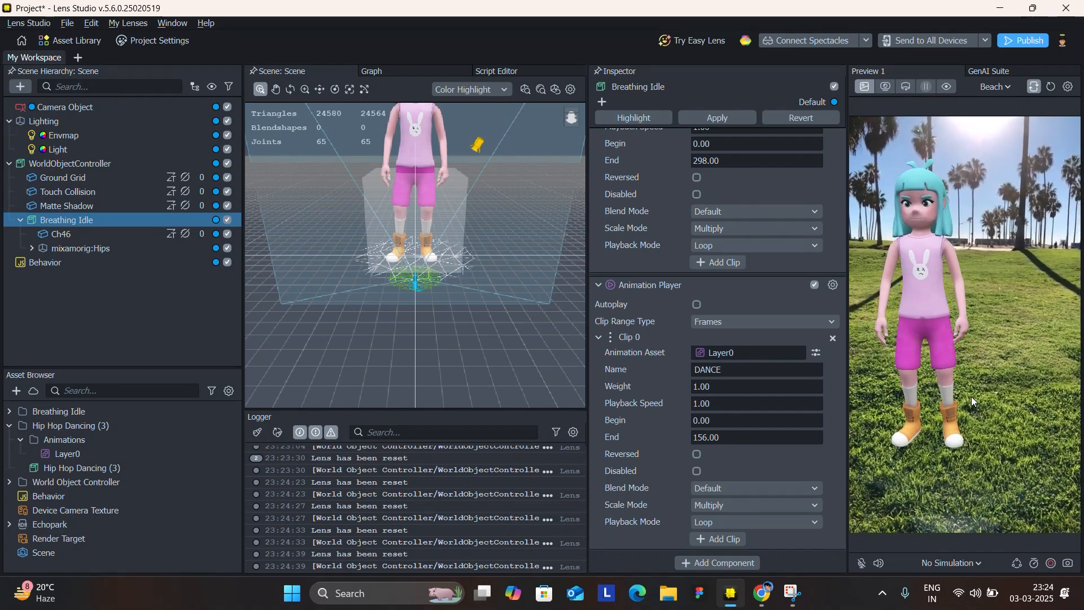
Review the clip settings of the Breathing Idle object and search its addable components for "anim" without adding one.
{"action": "scroll", "coordinate": [714, 392], "scroll_direction": "up", "scroll_amount": 3}
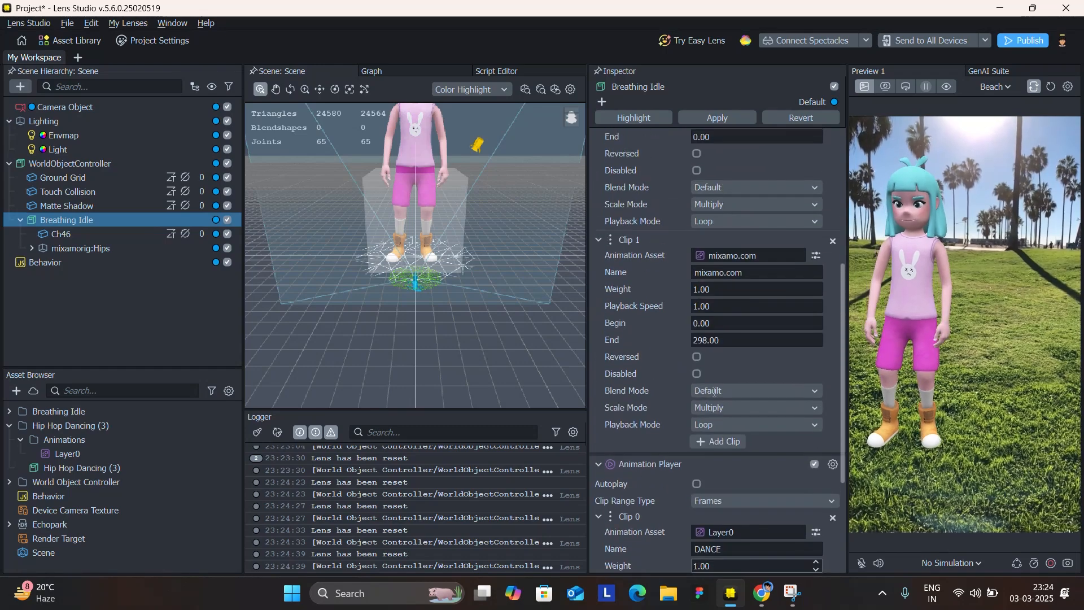
{"action": "scroll", "coordinate": [714, 391], "scroll_direction": "down", "scroll_amount": 3}
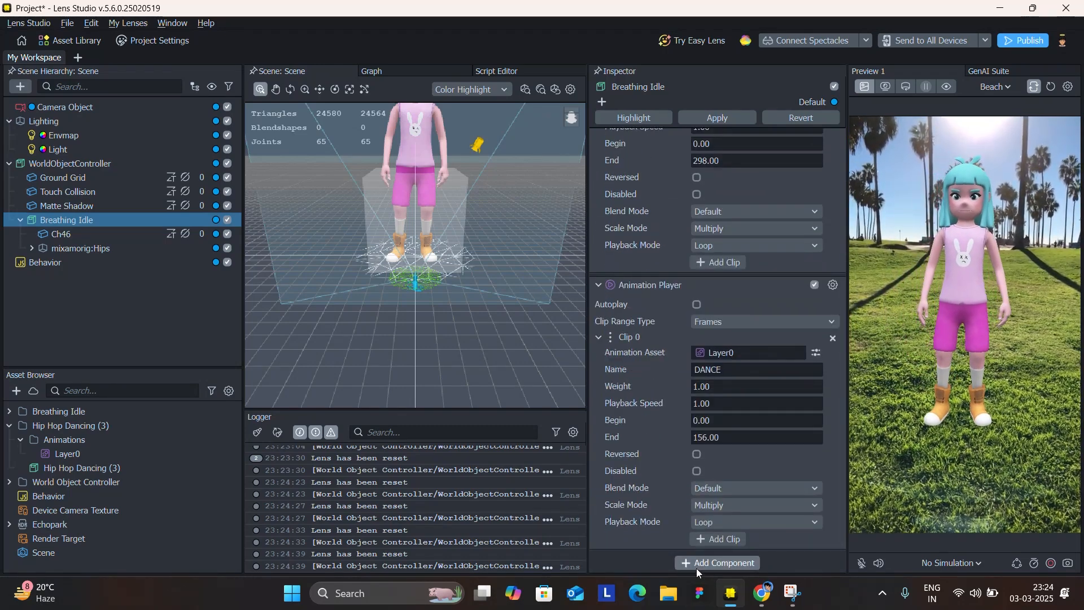
{"action": "left_click", "coordinate": [696, 568]}
{"action": "type", "text": "anim"}
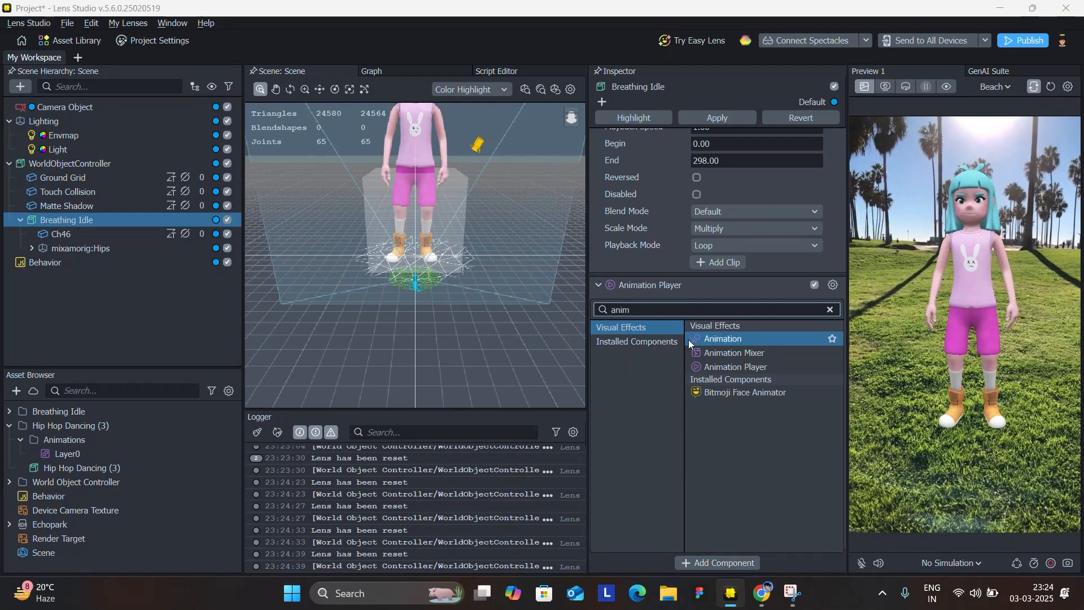
{"action": "left_click", "coordinate": [622, 270]}
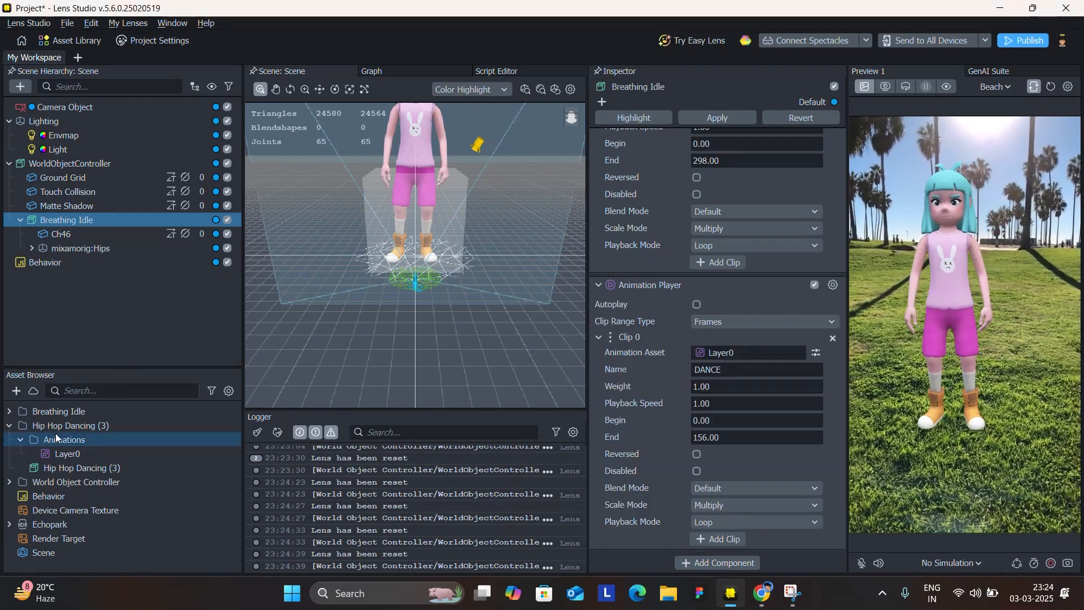
Review the Layer0 animation asset's properties and the Behavior's touch target against the Ch46 mesh.
{"action": "left_click", "coordinate": [66, 448]}
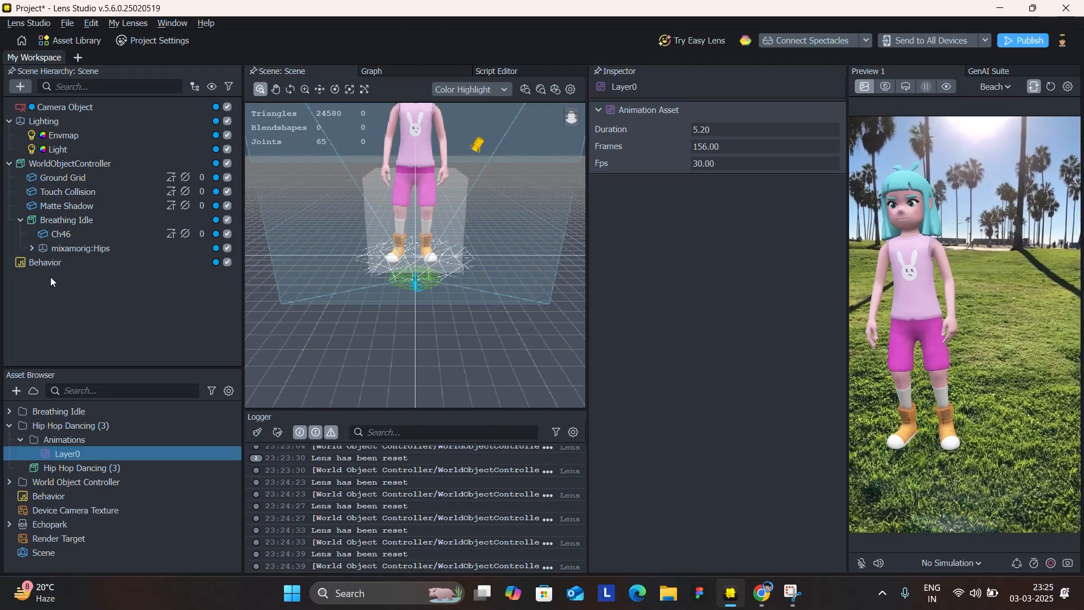
{"action": "left_click", "coordinate": [37, 267]}
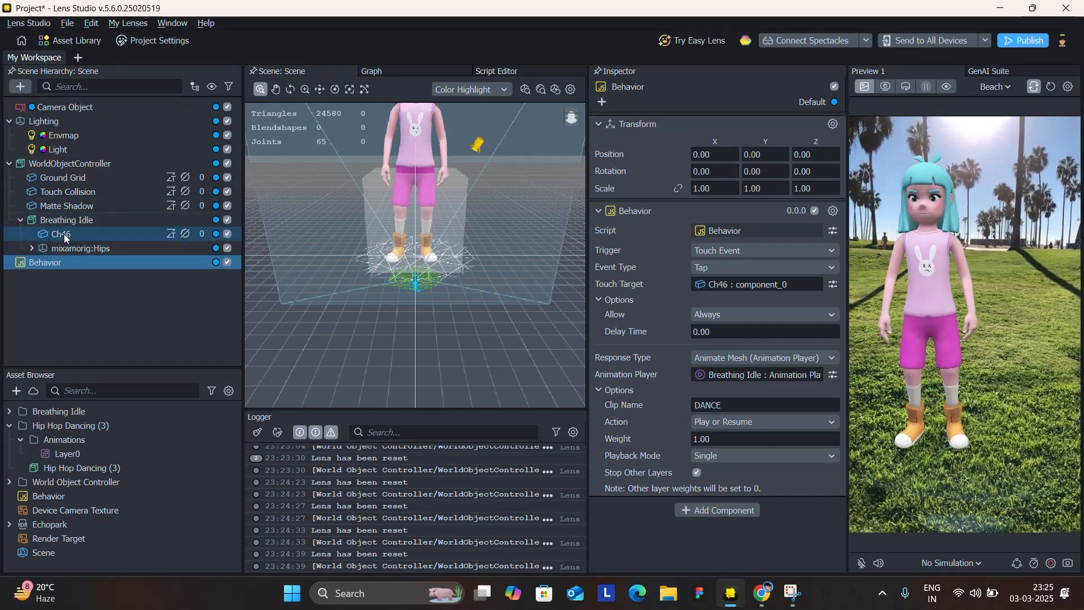
{"action": "left_click", "coordinate": [70, 234]}
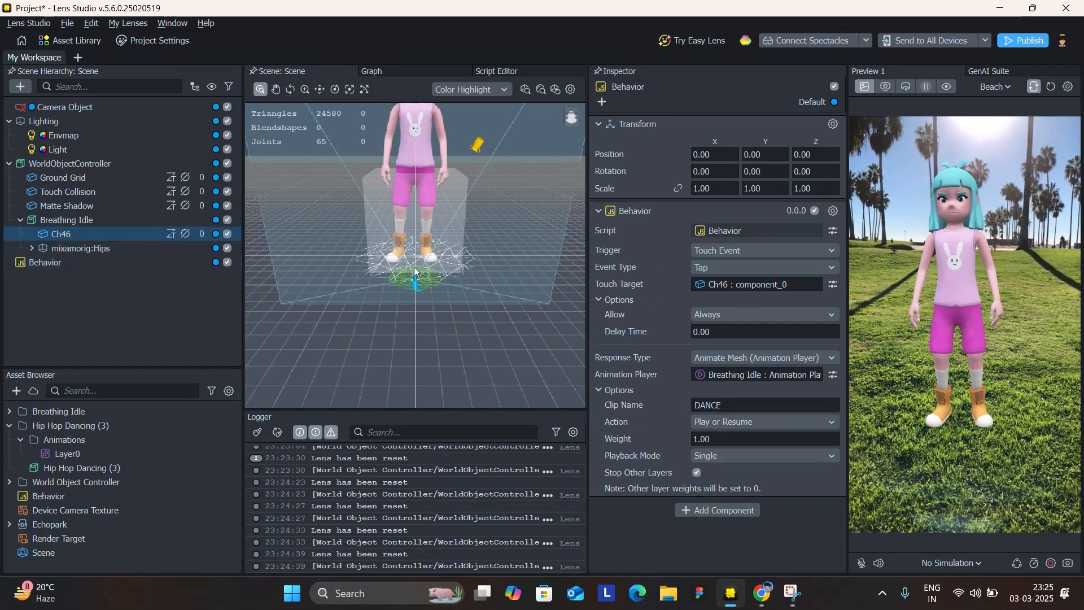
{"action": "left_click_drag", "start_coordinate": [787, 285], "coordinate": [787, 286]}
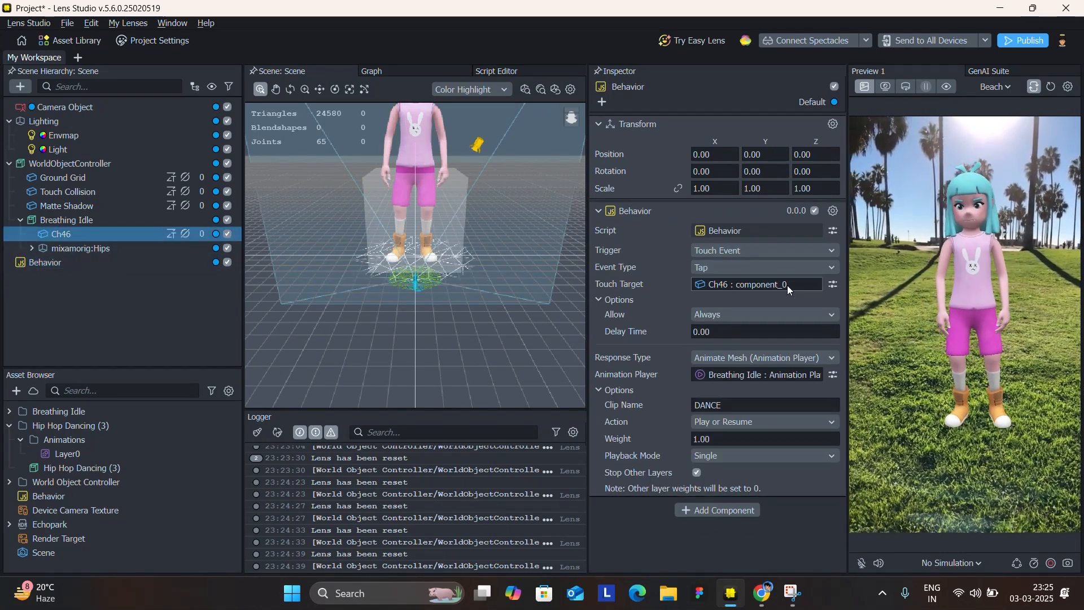
Review the Behavior's response types, keeping Animate Mesh (Animation Player), and inspect the Animation Player choices under Breathing Idle without changing the selection.
{"action": "left_click", "coordinate": [702, 362]}
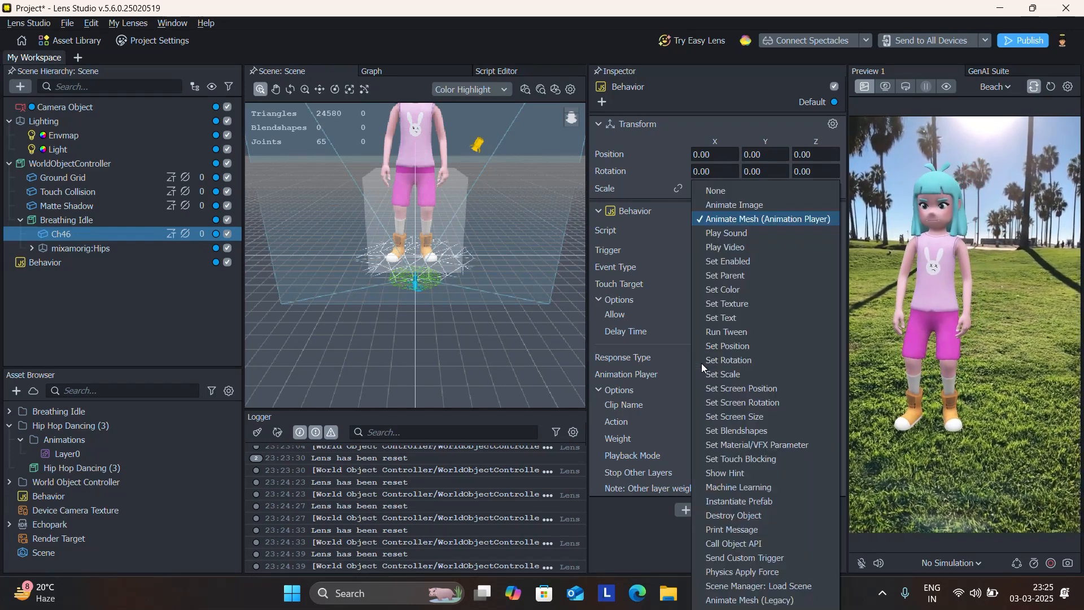
{"action": "left_click", "coordinate": [713, 224]}
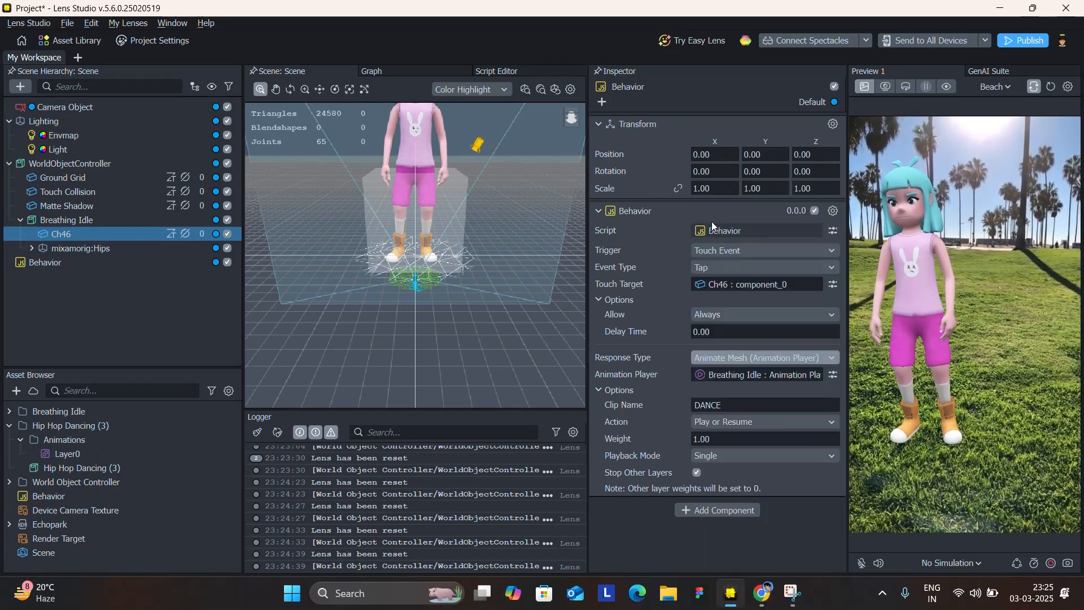
{"action": "left_click", "coordinate": [724, 376]}
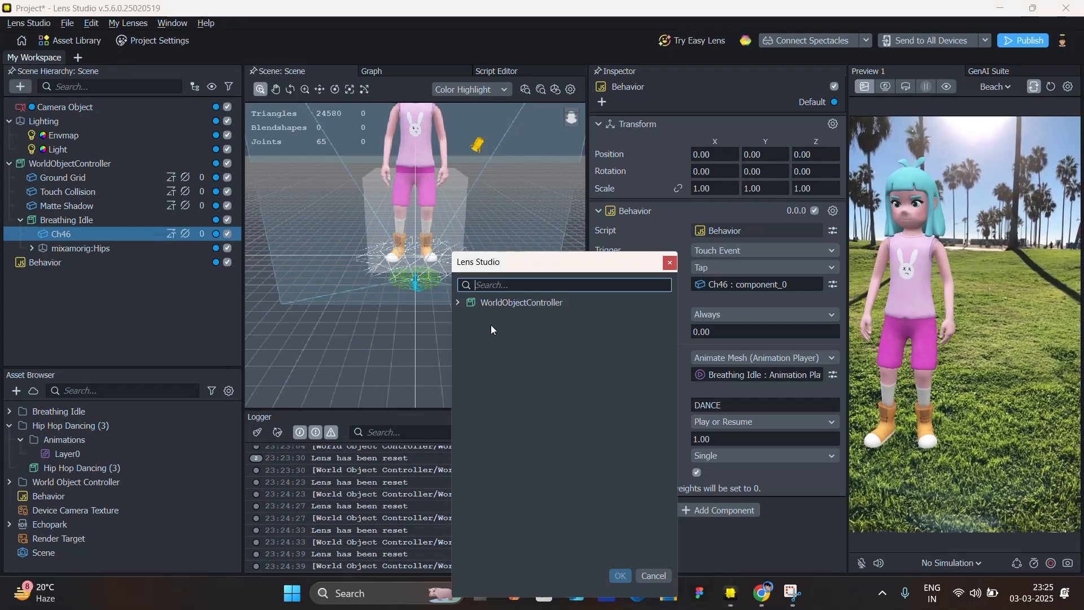
{"action": "left_click", "coordinate": [458, 303]}
{"action": "left_click", "coordinate": [469, 317]}
{"action": "left_click", "coordinate": [508, 344]}
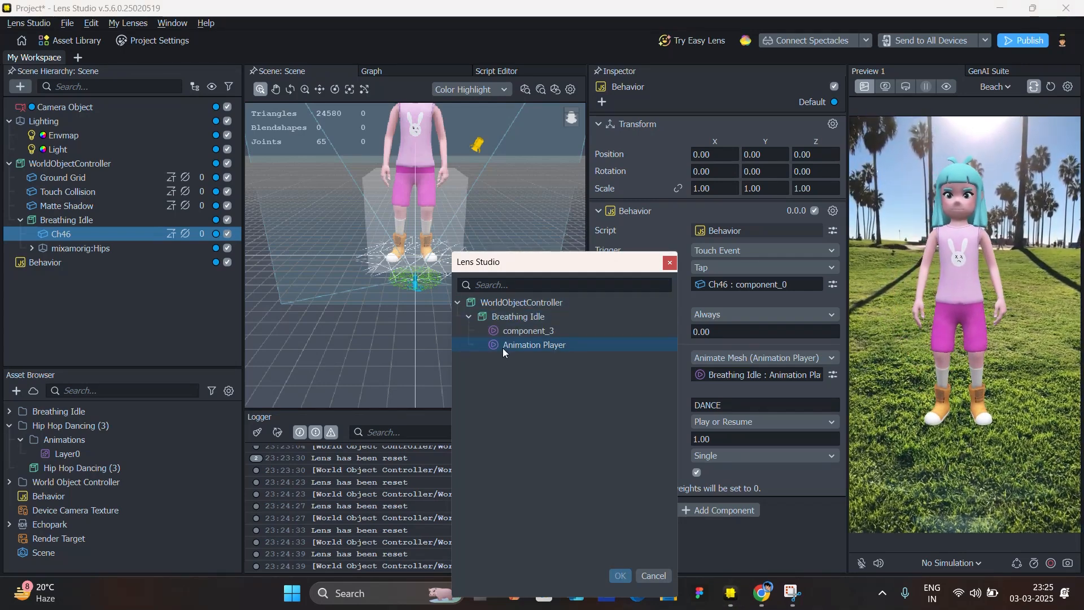
{"action": "left_click", "coordinate": [674, 263]}
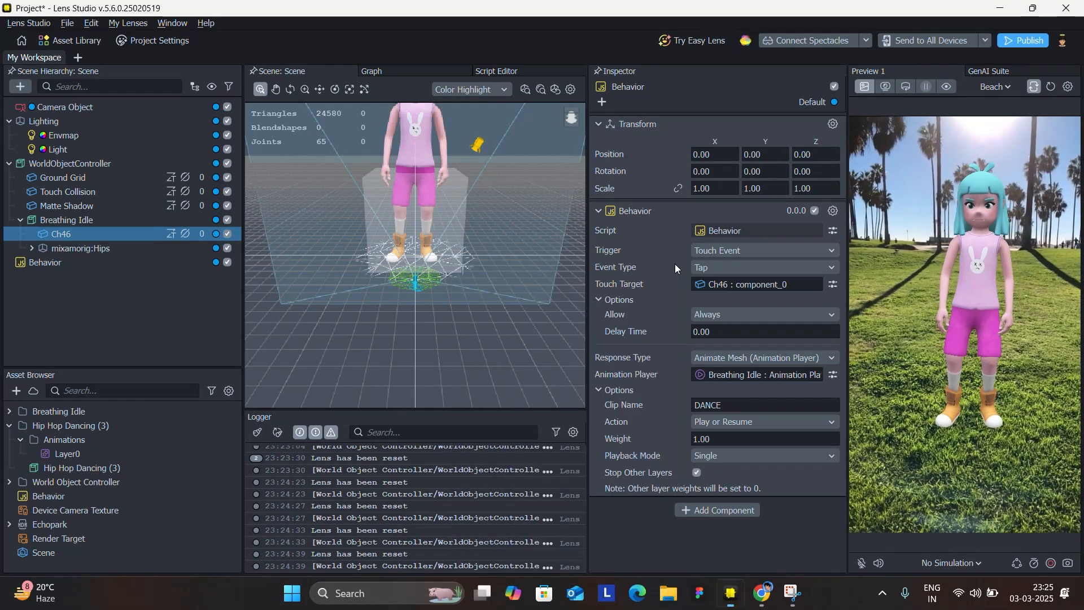
Recheck the Behavior's clip name and action list, leaving the action on Play or Resume.
{"action": "left_click", "coordinate": [734, 405]}
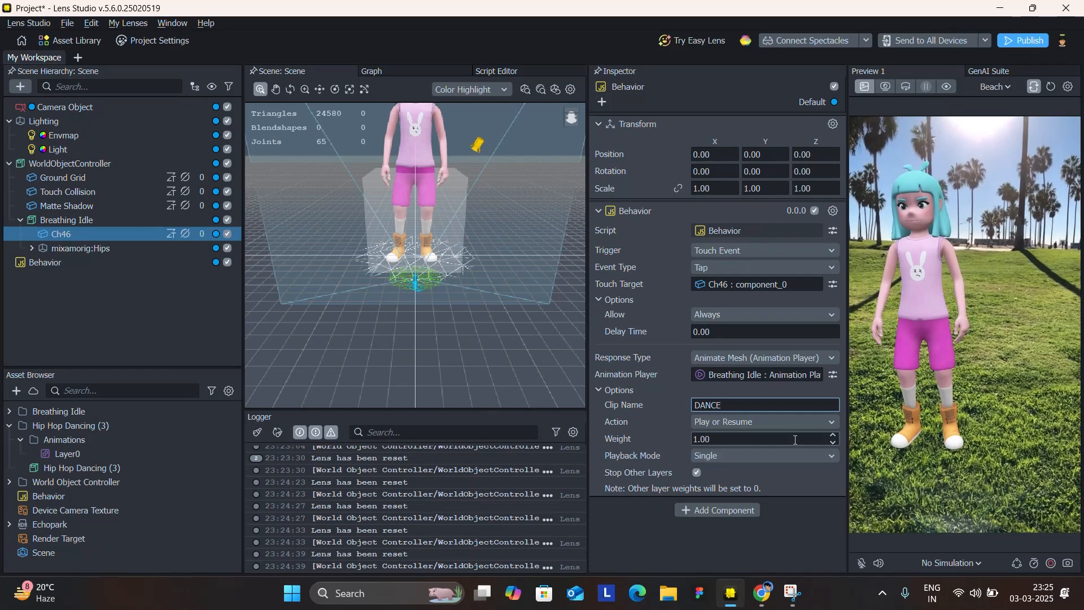
{"action": "left_click", "coordinate": [725, 425]}
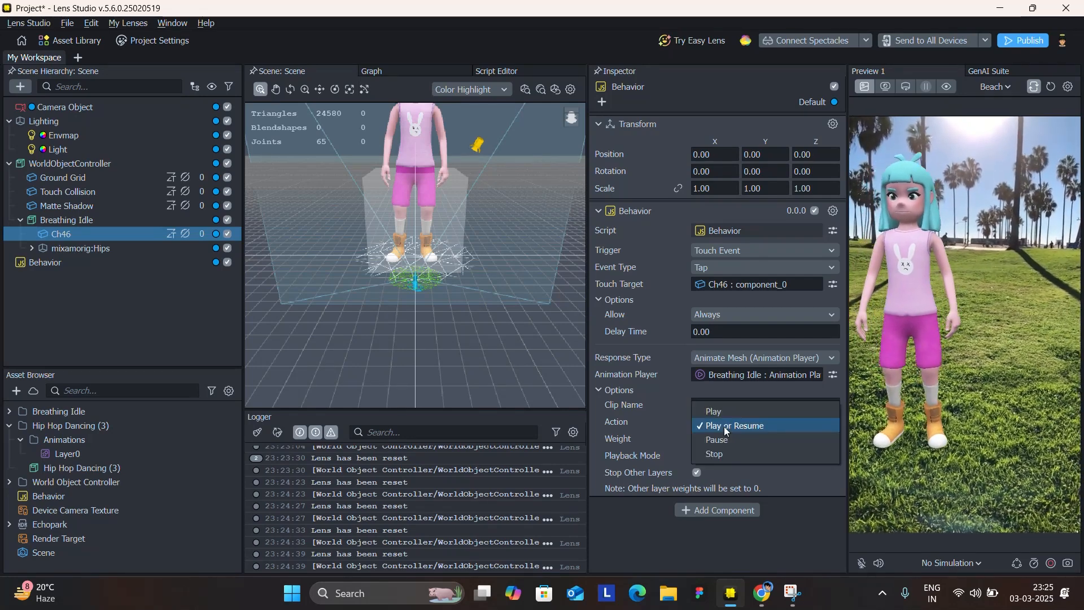
{"action": "left_click", "coordinate": [725, 427]}
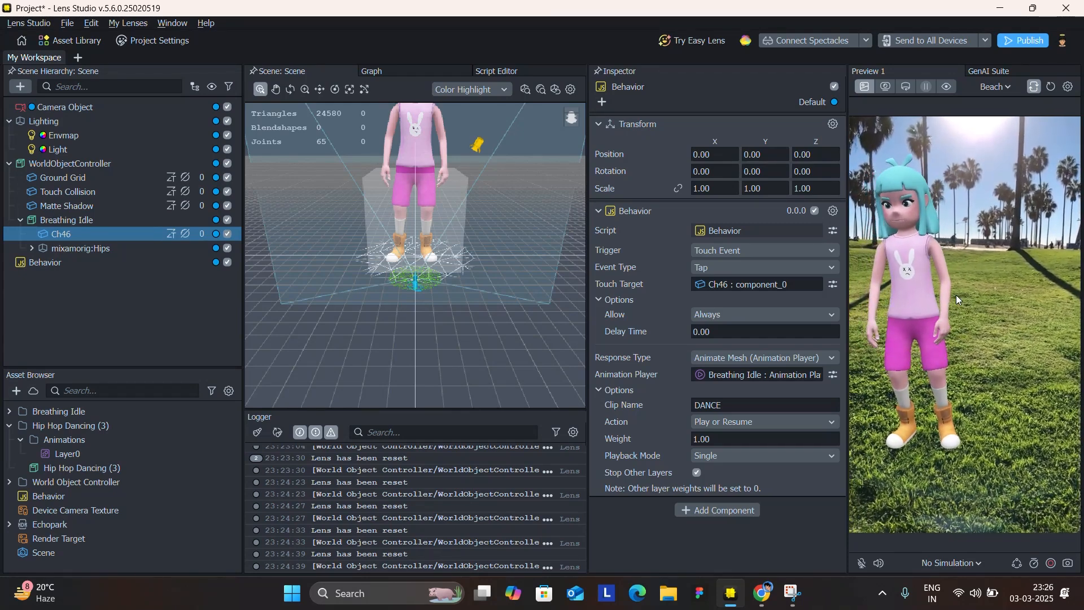
Switch to Mixamo in the browser, remove the Dance genre filter and browse the character library.
{"action": "left_click", "coordinate": [762, 592]}
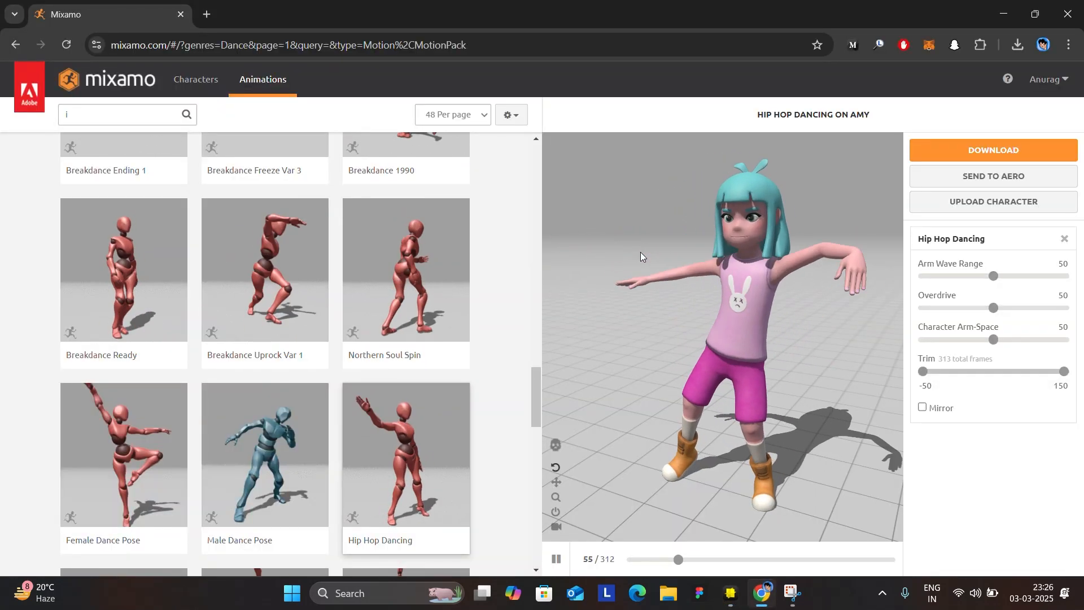
{"action": "scroll", "coordinate": [322, 300], "scroll_direction": "up", "scroll_amount": 20}
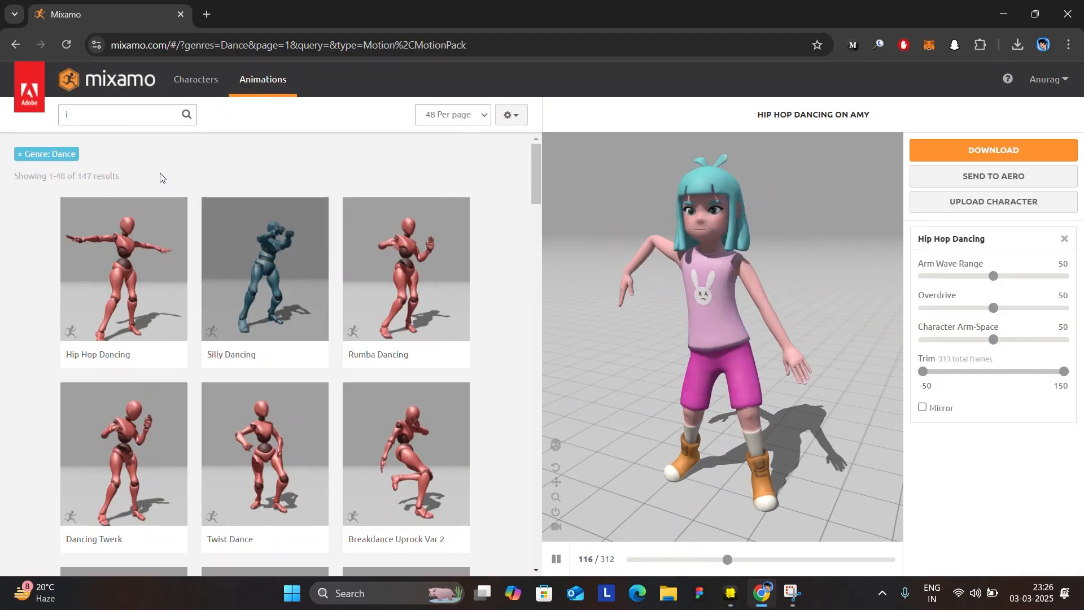
{"action": "left_click", "coordinate": [20, 154]}
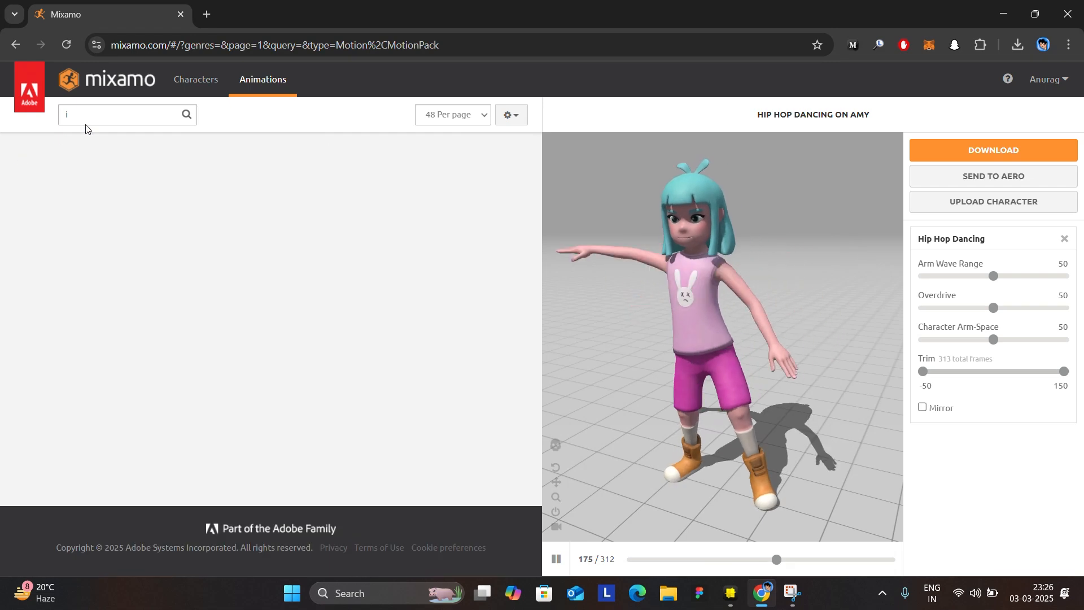
{"action": "left_click", "coordinate": [192, 80]}
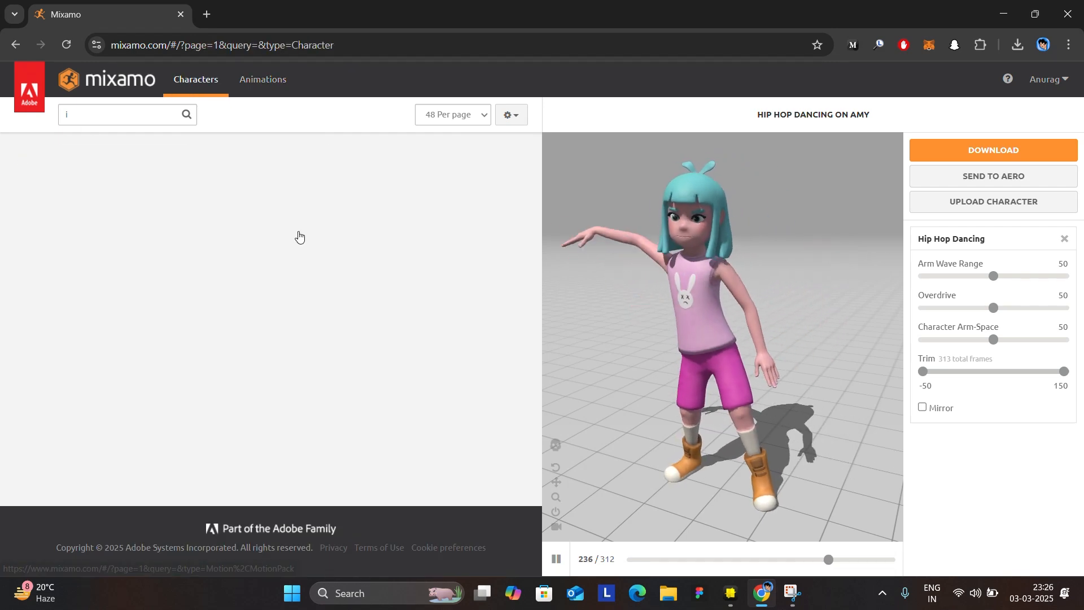
{"action": "scroll", "coordinate": [234, 350], "scroll_direction": "down", "scroll_amount": 10}
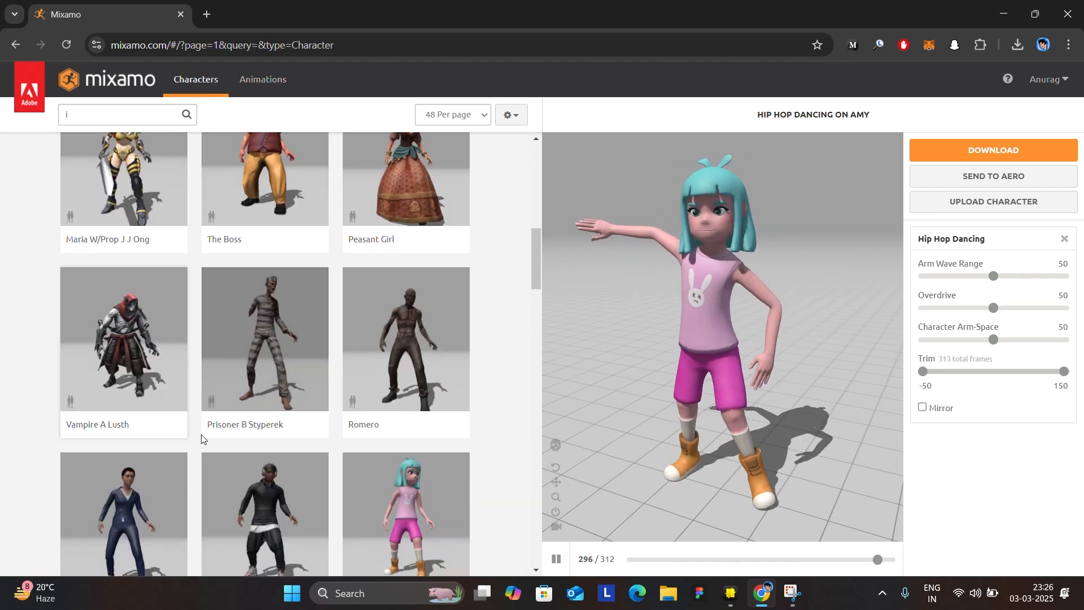
Replace Amy with the Kate character for the Hip Hop Dancing animation and browse the neighbouring characters.
{"action": "scroll", "coordinate": [202, 439], "scroll_direction": "down", "scroll_amount": 5}
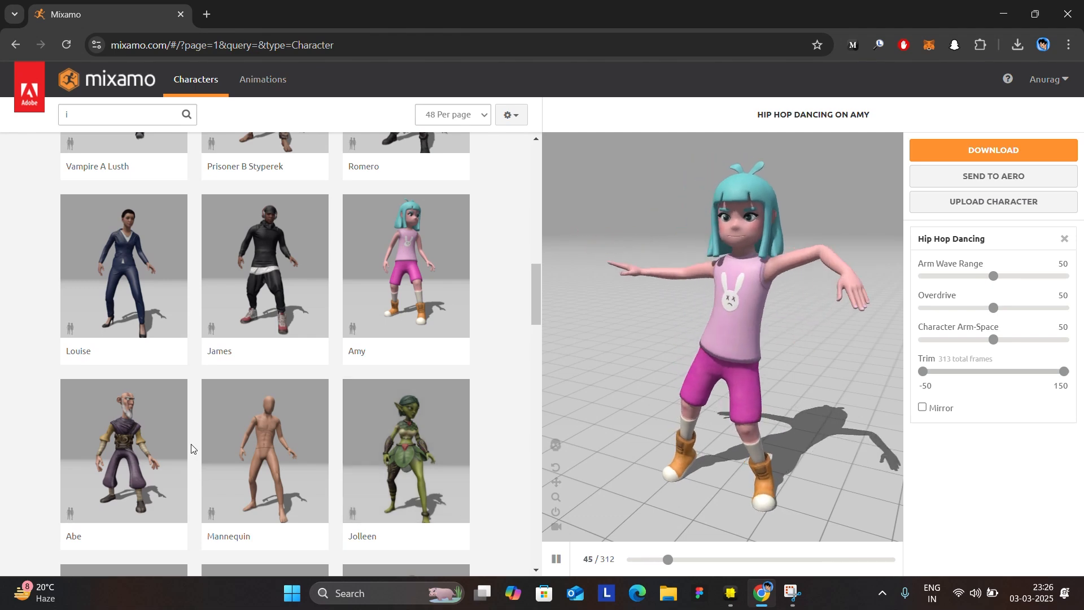
{"action": "scroll", "coordinate": [191, 449], "scroll_direction": "down", "scroll_amount": 3}
{"action": "left_click", "coordinate": [401, 448]}
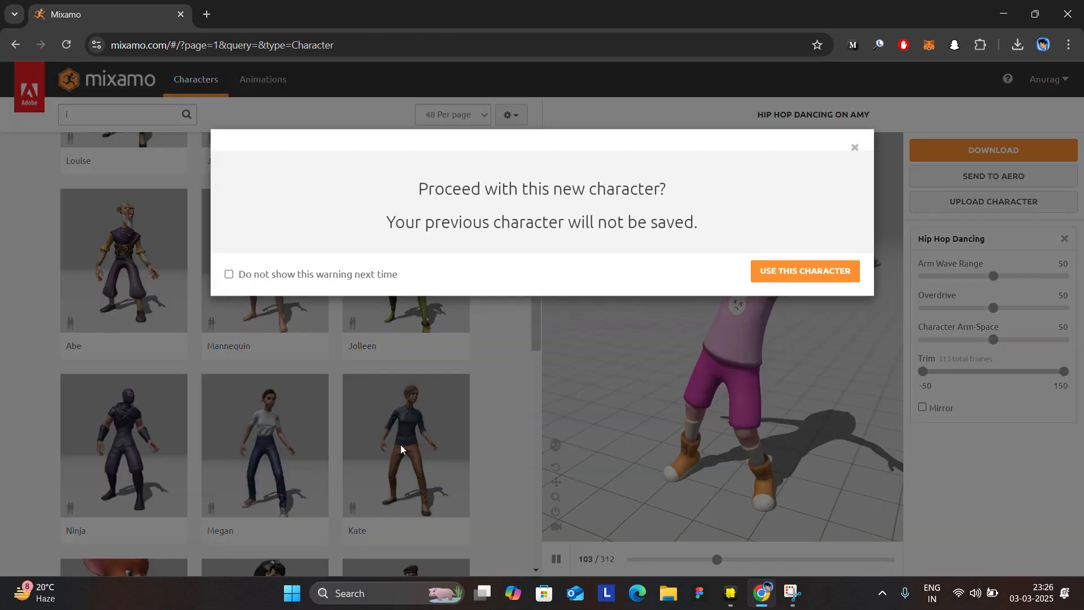
{"action": "left_click", "coordinate": [818, 274]}
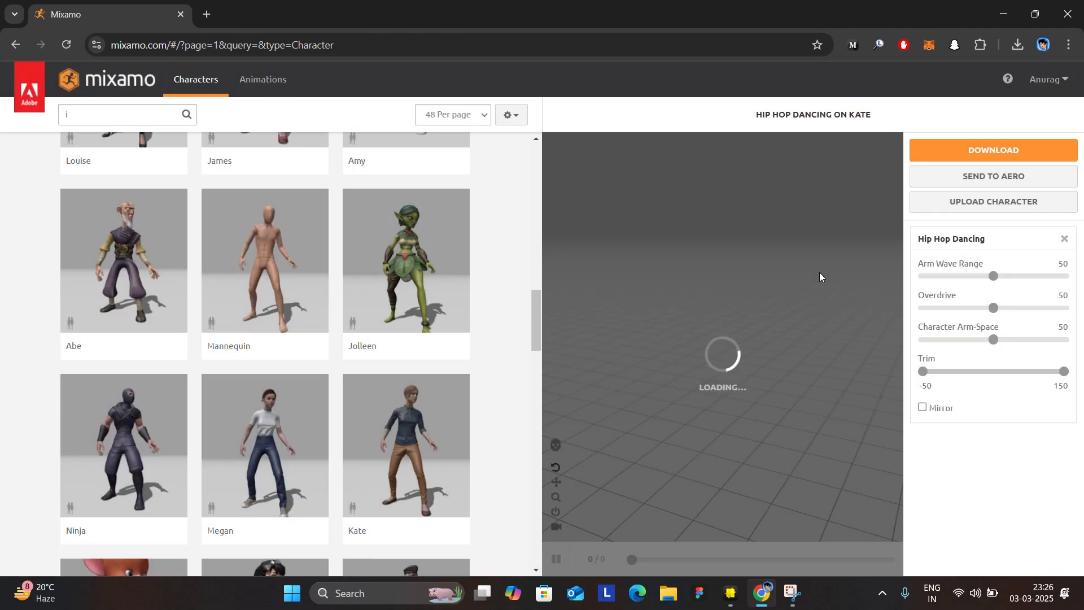
{"action": "scroll", "coordinate": [449, 440], "scroll_direction": "down", "scroll_amount": 3}
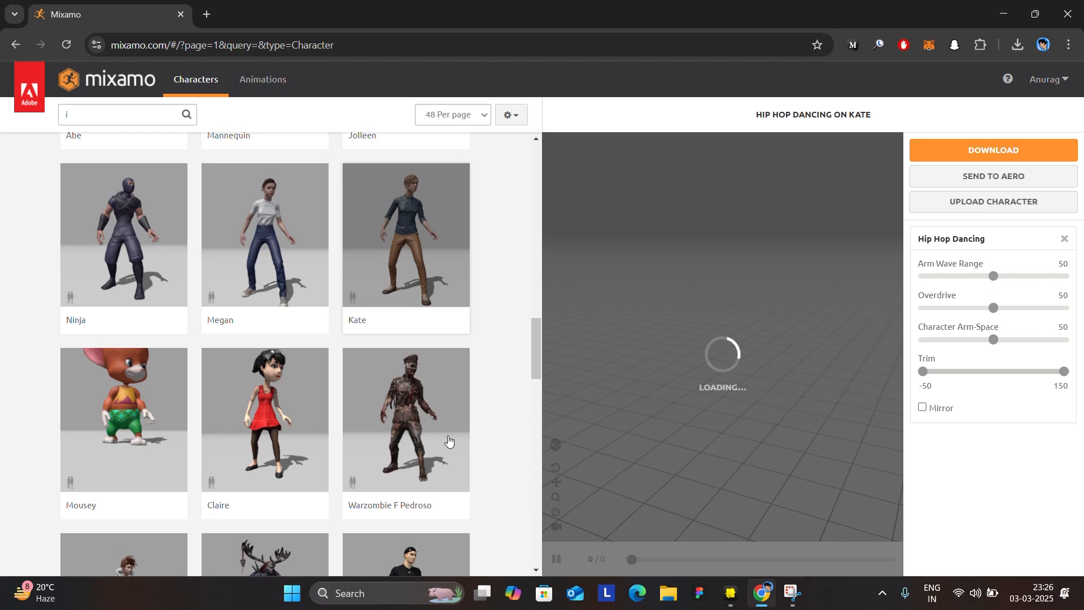
{"action": "scroll", "coordinate": [449, 440], "scroll_direction": "up", "scroll_amount": 1}
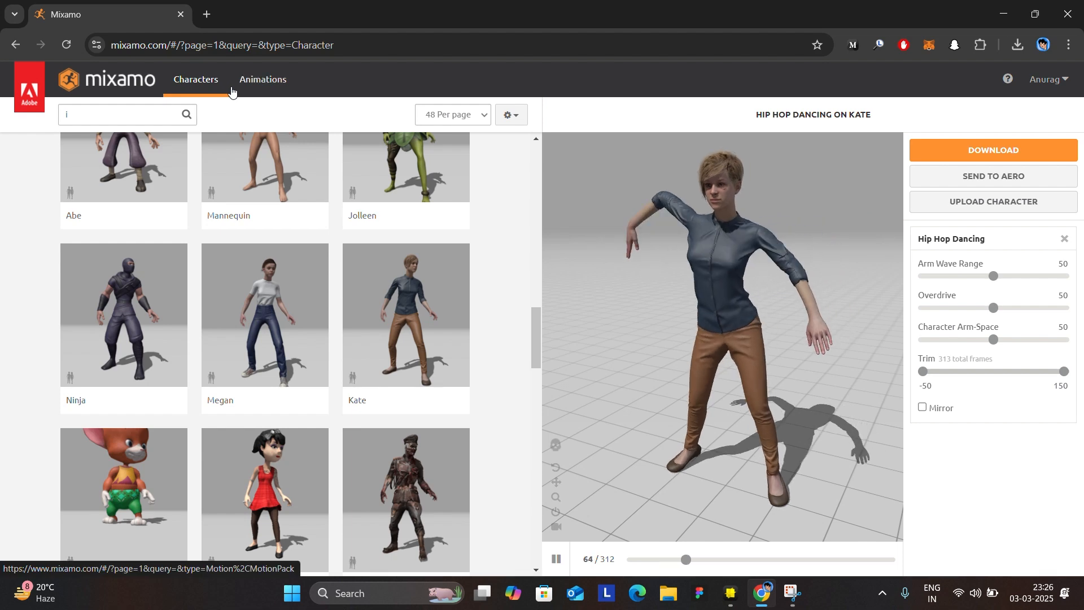
Show the animation library and clear the search text.
{"action": "left_click", "coordinate": [263, 79]}
{"action": "left_click", "coordinate": [135, 113]}
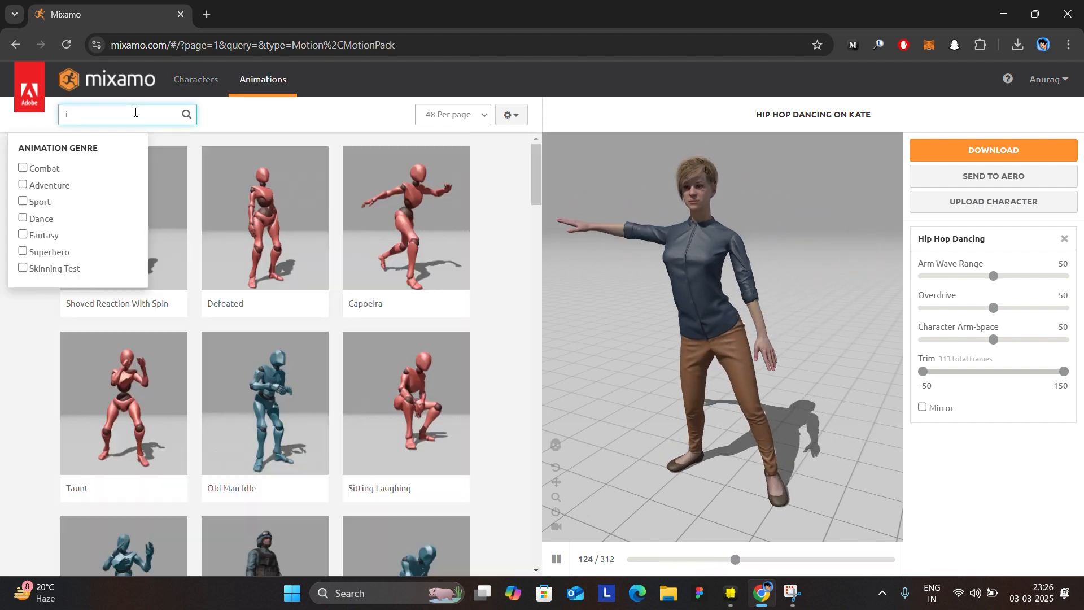
{"action": "key", "text": "BackSpace"}
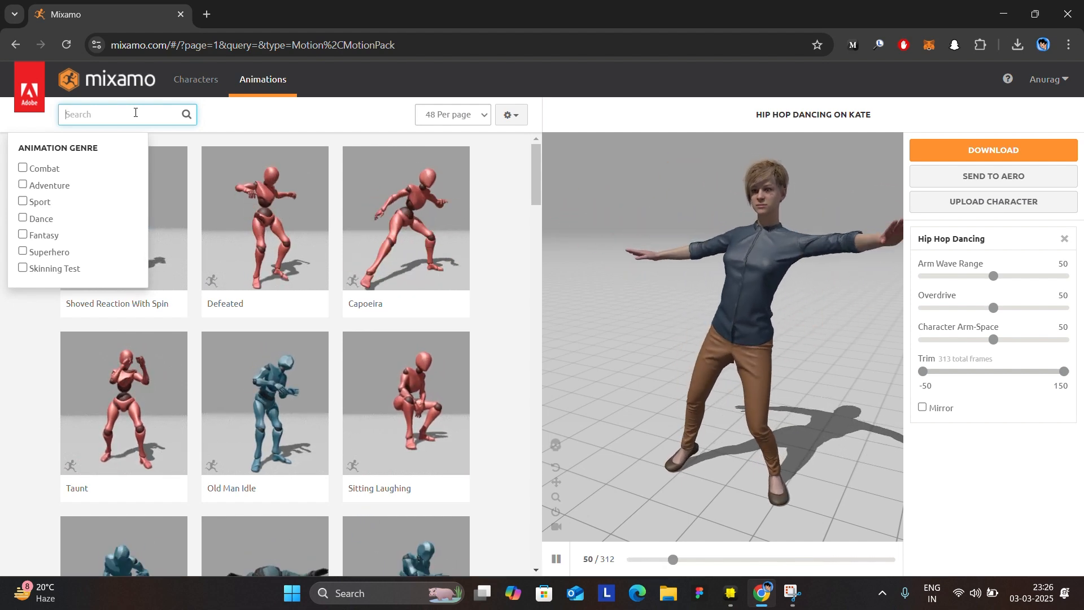
Switch to Lens Studio and toggle Autoplay off and back on in Breathing Idle's Animation Player.
{"action": "left_click", "coordinate": [730, 593]}
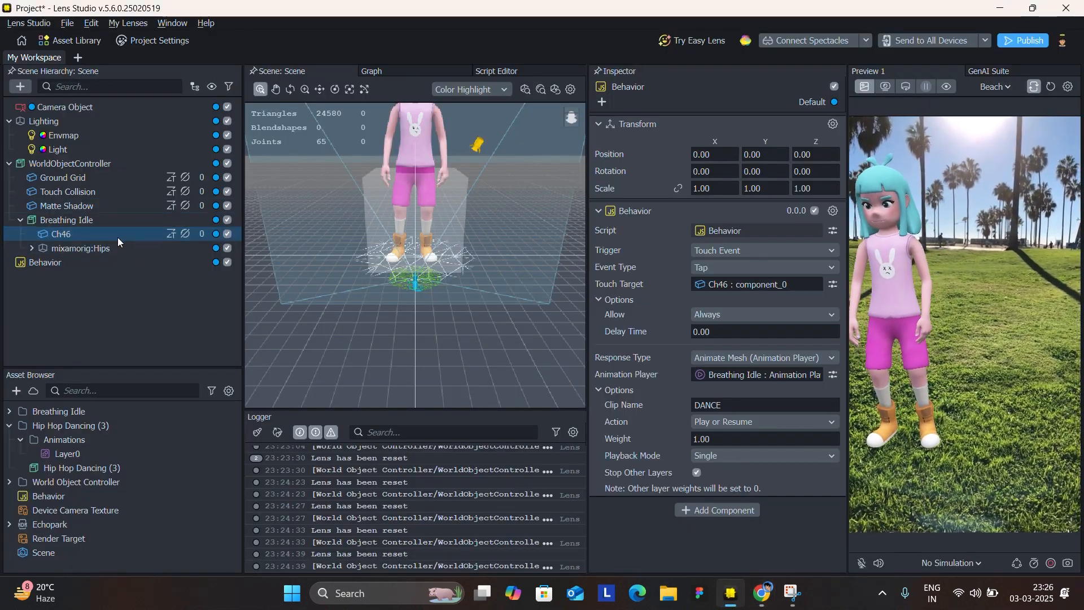
{"action": "left_click", "coordinate": [101, 221]}
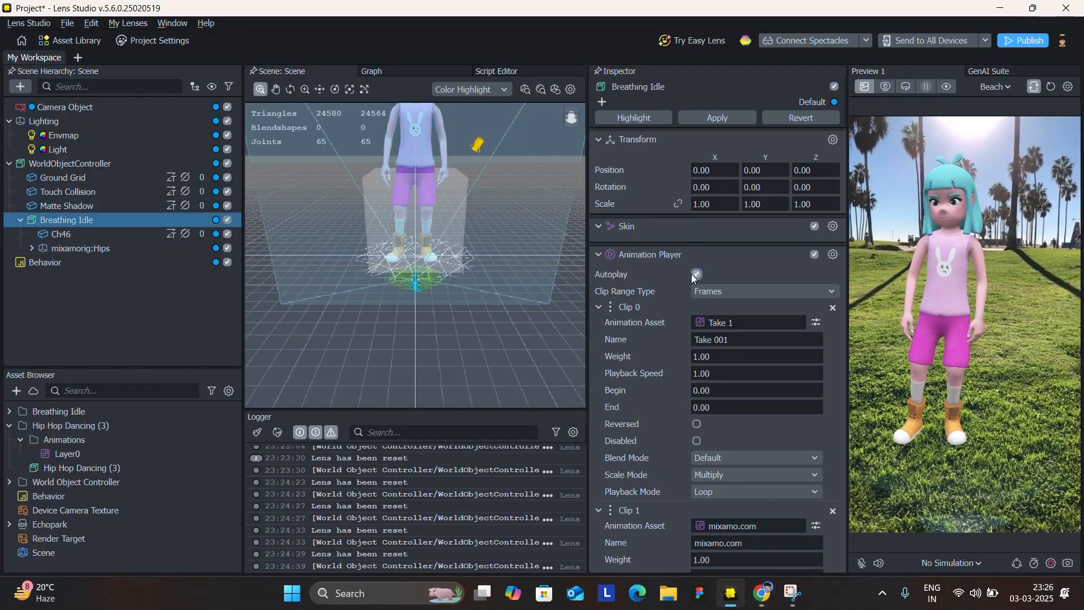
{"action": "left_click", "coordinate": [692, 275]}
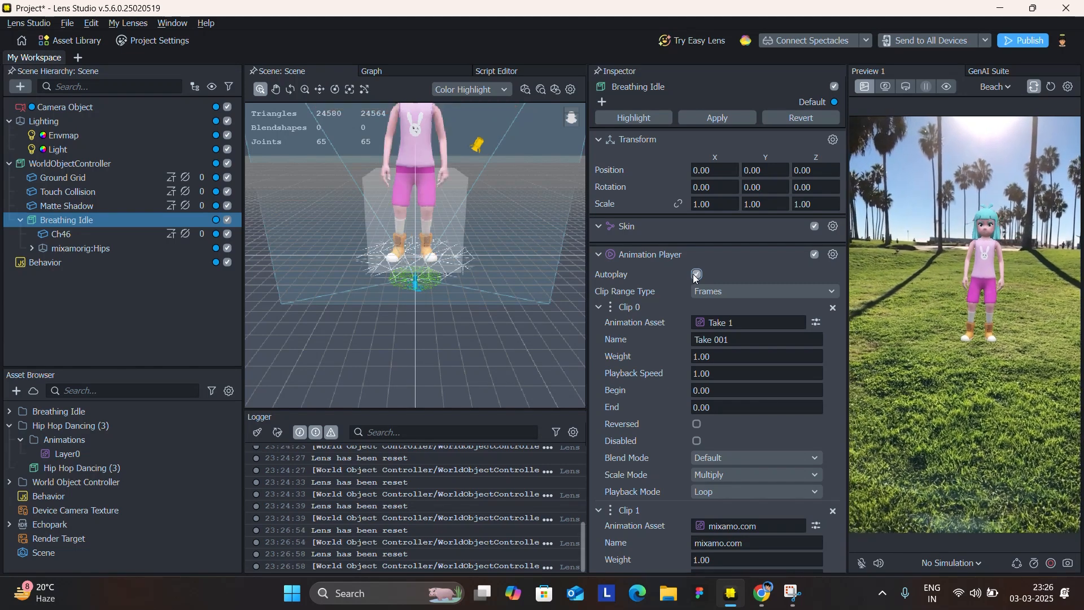
{"action": "left_click", "coordinate": [697, 274]}
Return to Mixamo in the browser and filter the animations by the Superhero genre.
{"action": "left_click", "coordinate": [762, 593]}
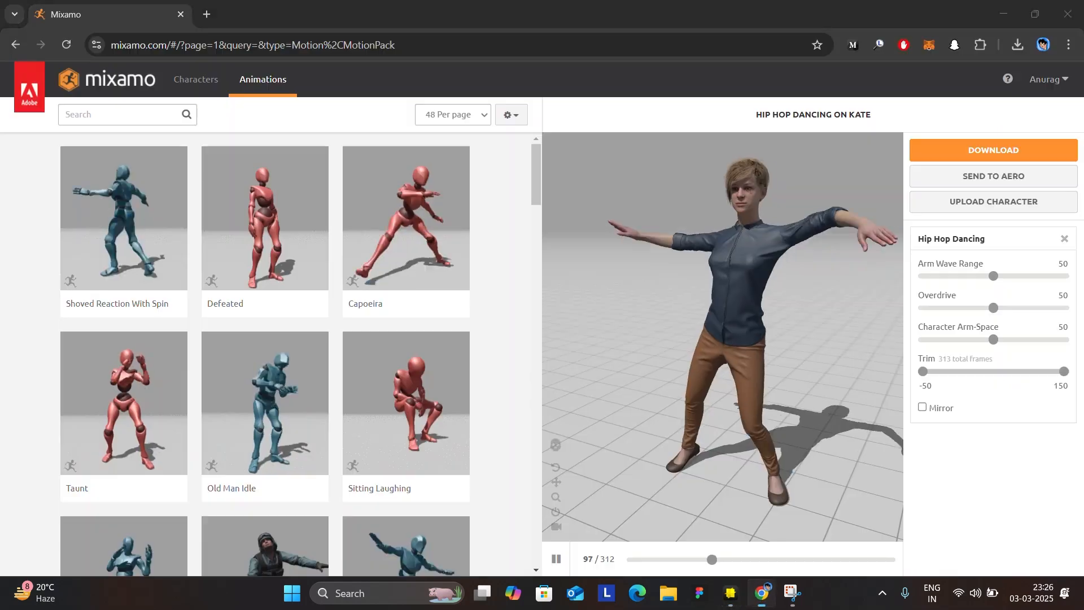
{"action": "scroll", "coordinate": [493, 268], "scroll_direction": "down", "scroll_amount": 4}
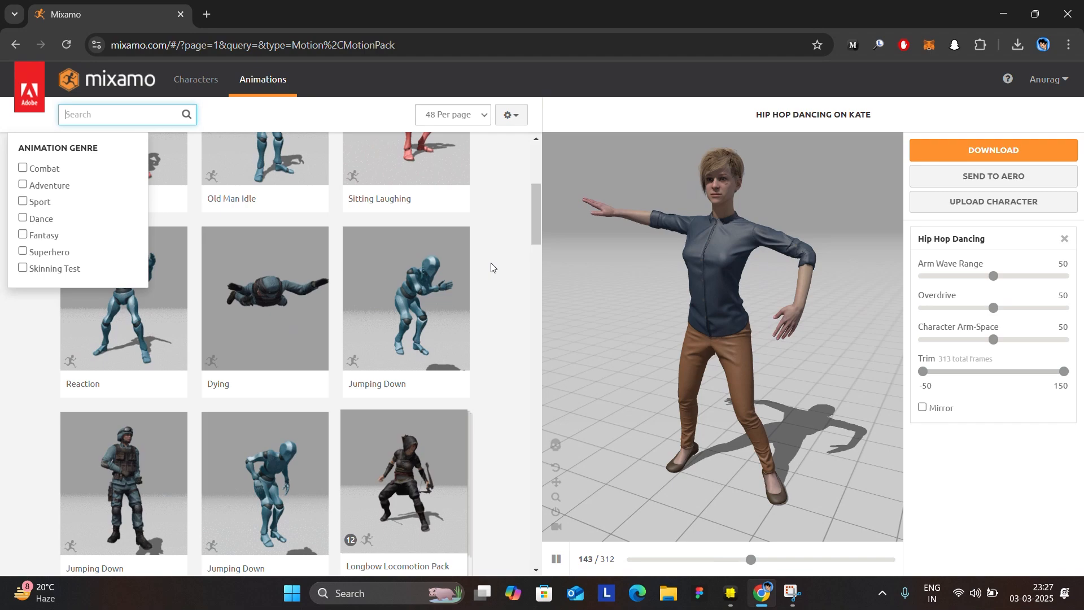
{"action": "left_click", "coordinate": [492, 334]}
{"action": "left_click", "coordinate": [108, 113]}
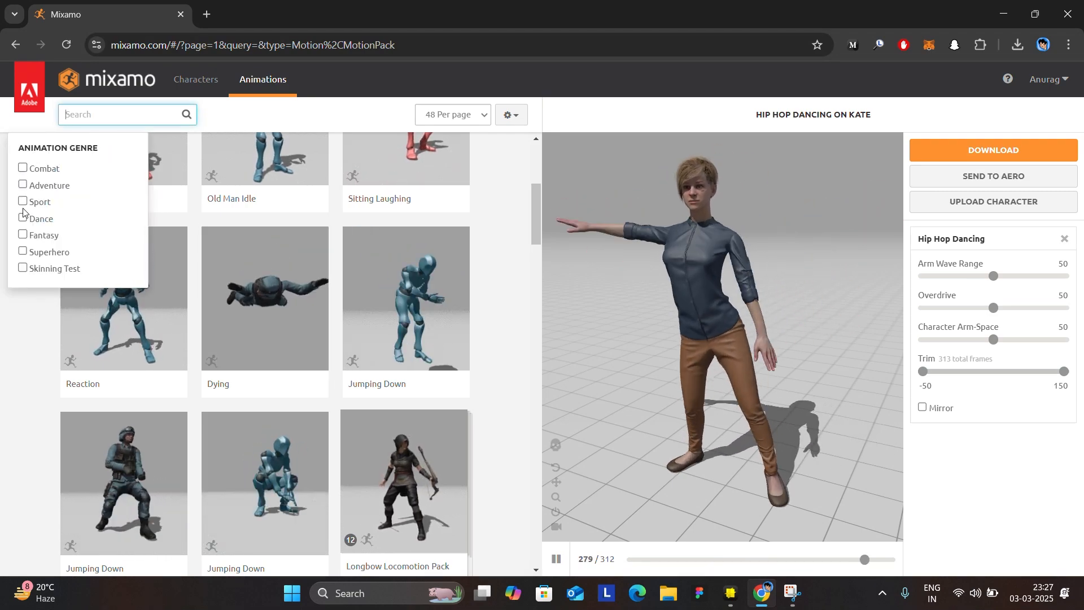
{"action": "left_click", "coordinate": [23, 251]}
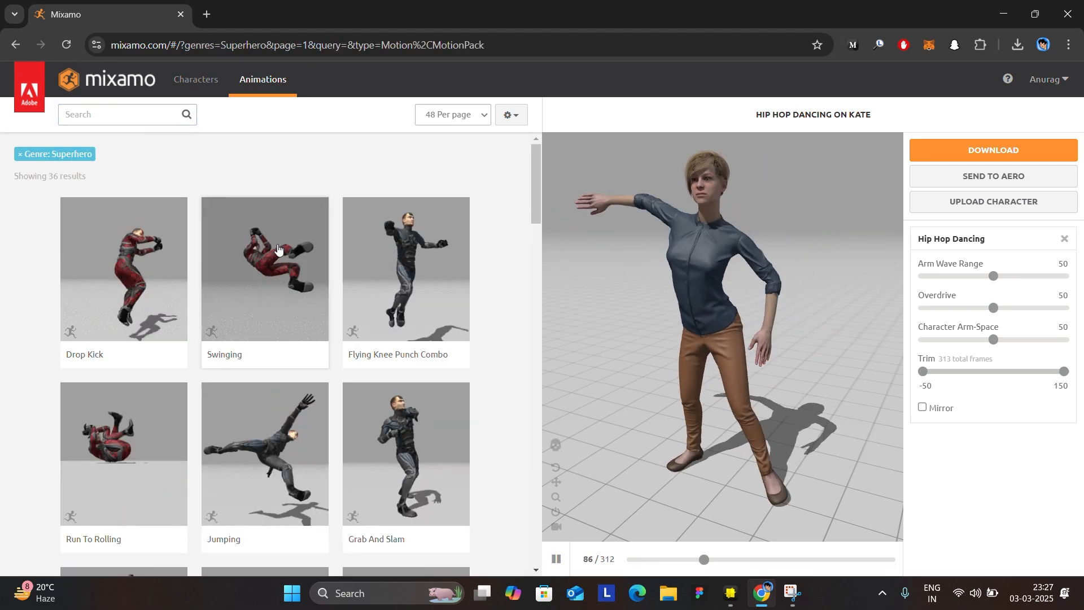
Apply Flying Knee Punch Combo to Kate, set its download Skin option to With Skin, and cancel the download.
{"action": "left_click", "coordinate": [415, 271]}
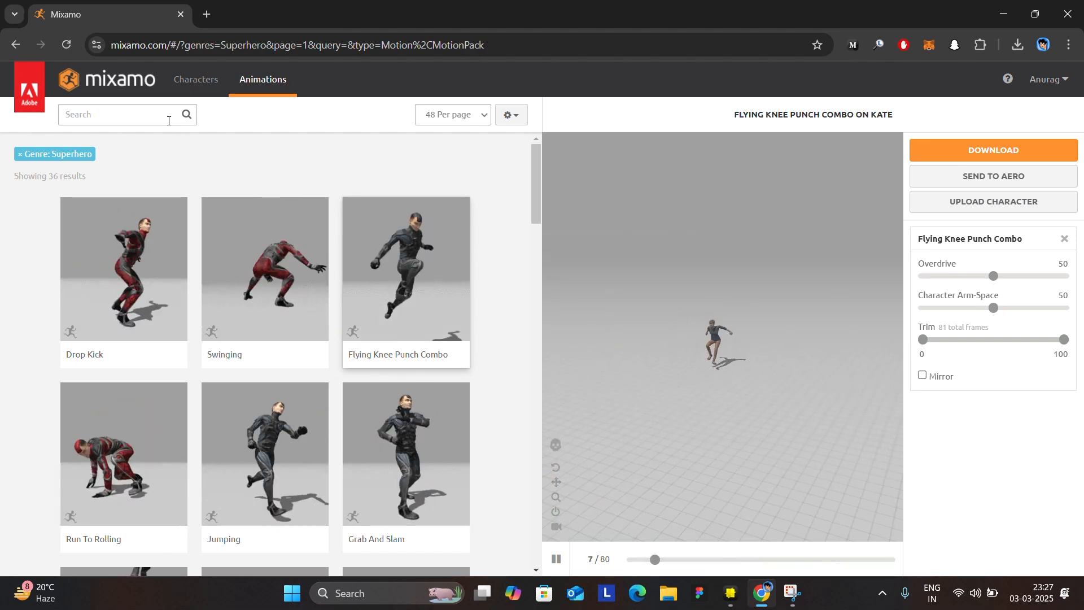
{"action": "left_click", "coordinate": [147, 116]}
{"action": "left_click", "coordinate": [1021, 150]}
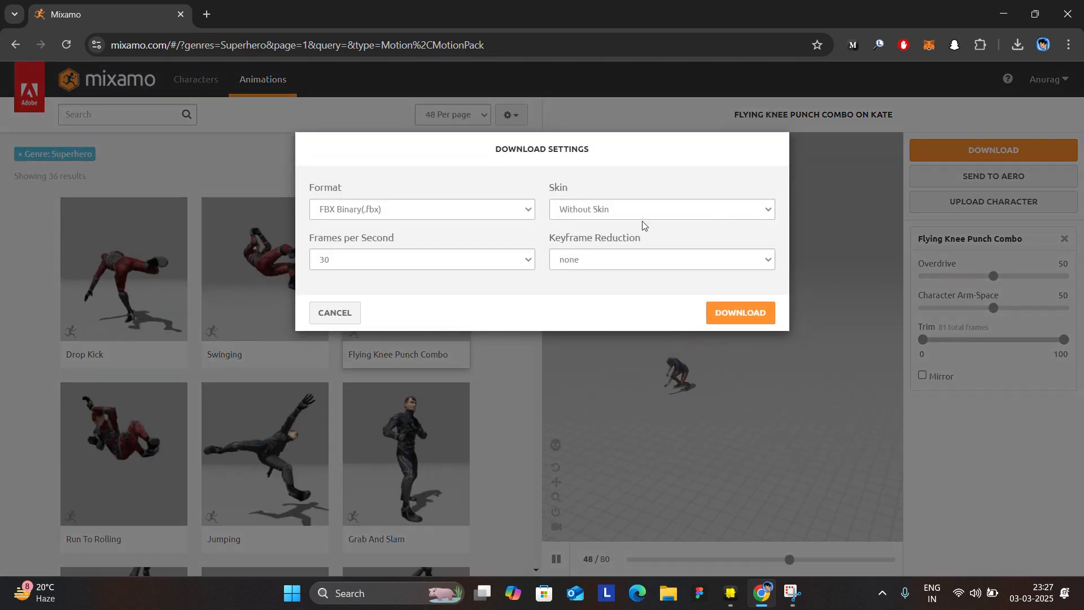
{"action": "left_click", "coordinate": [623, 218]}
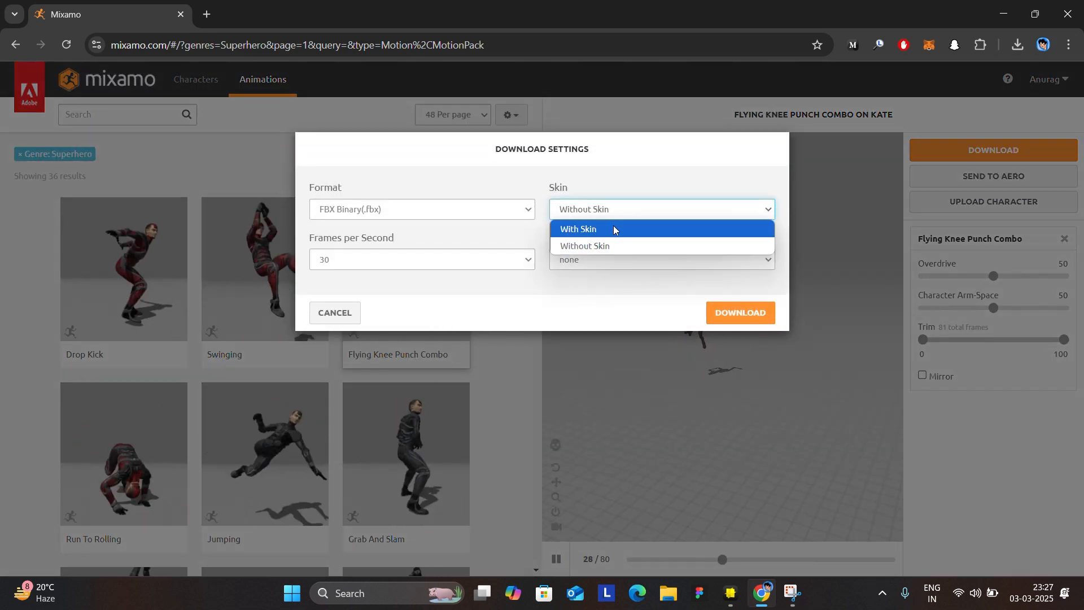
{"action": "left_click", "coordinate": [616, 229]}
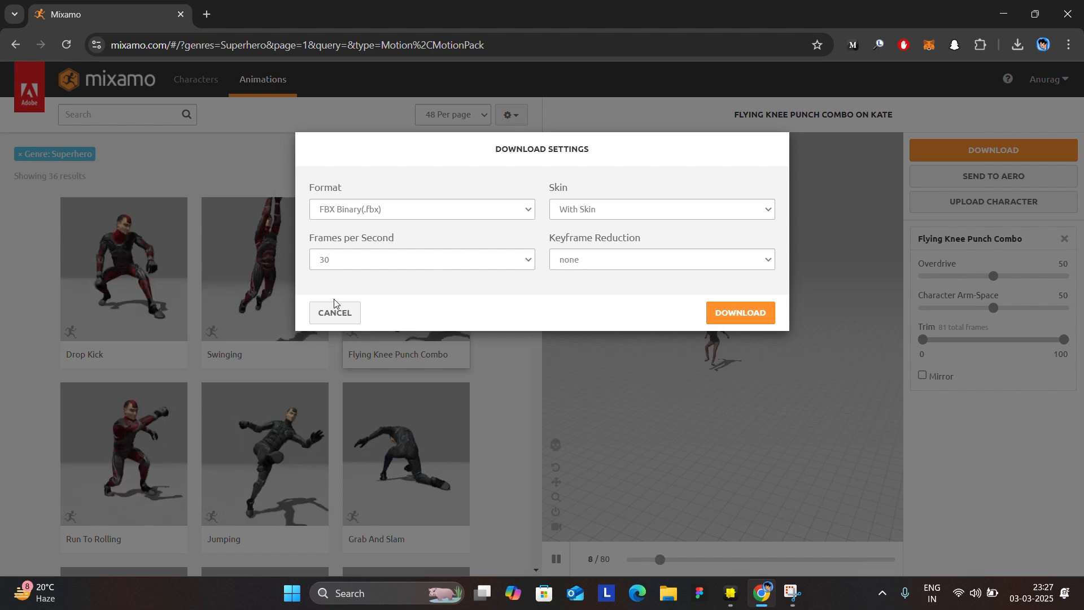
{"action": "left_click", "coordinate": [333, 312]}
Apply Getting Hit Backwards to Kate, set its download Skin option to Without Skin, and cancel the download.
{"action": "scroll", "coordinate": [298, 367], "scroll_direction": "down", "scroll_amount": 10}
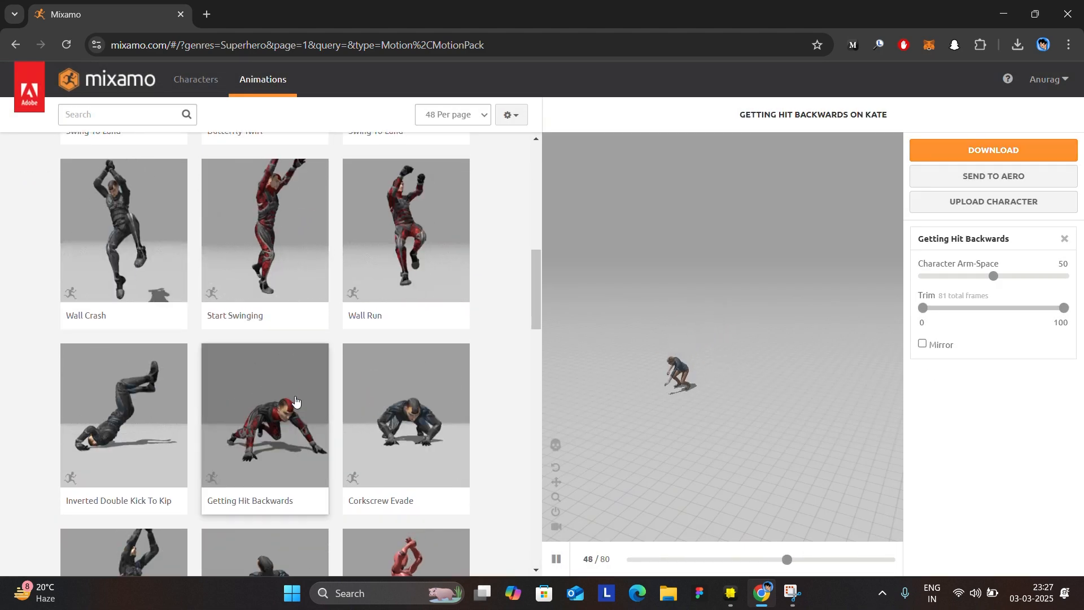
{"action": "left_click", "coordinate": [295, 400]}
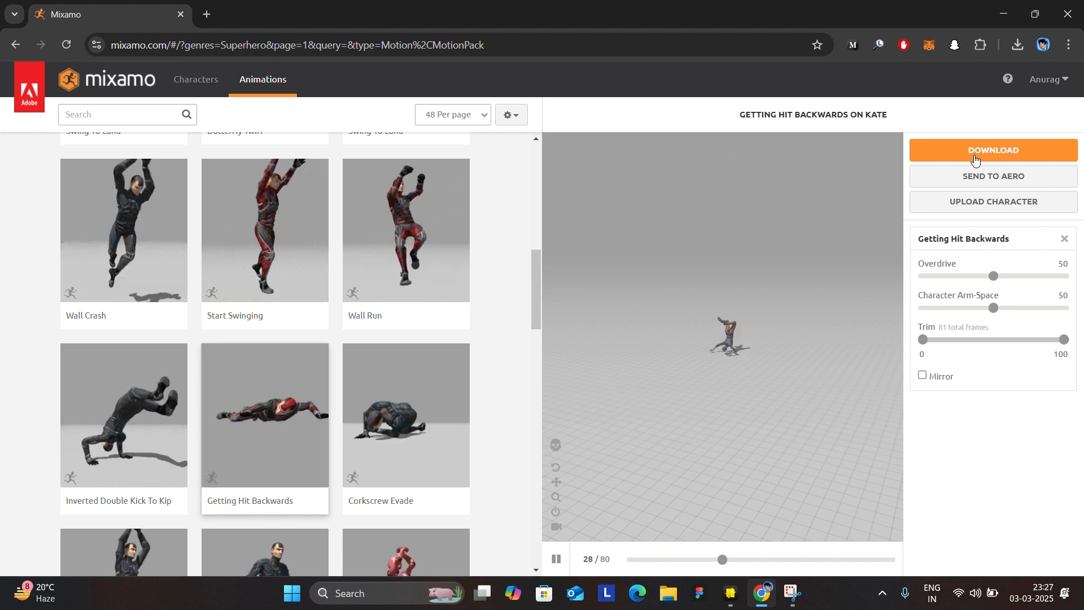
{"action": "left_click", "coordinate": [975, 160]}
{"action": "left_click", "coordinate": [615, 209]}
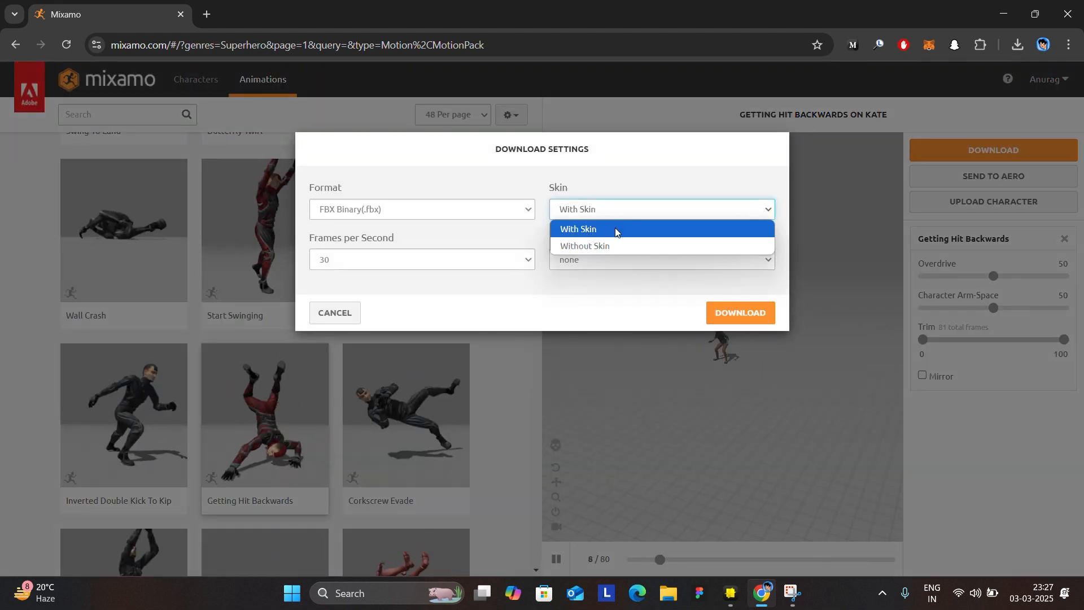
{"action": "left_click", "coordinate": [621, 245]}
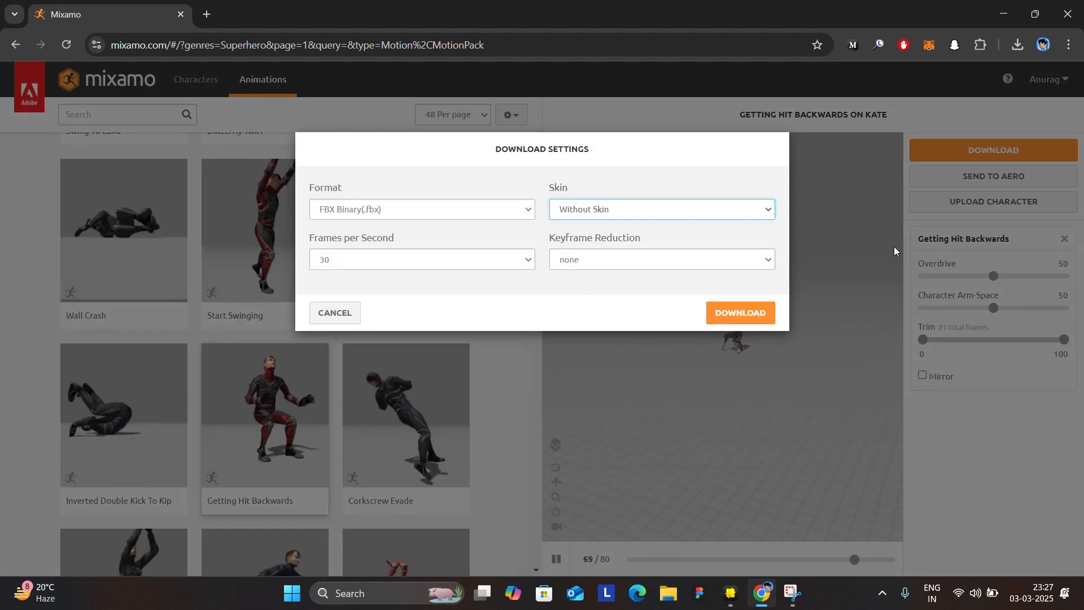
{"action": "left_click", "coordinate": [329, 317]}
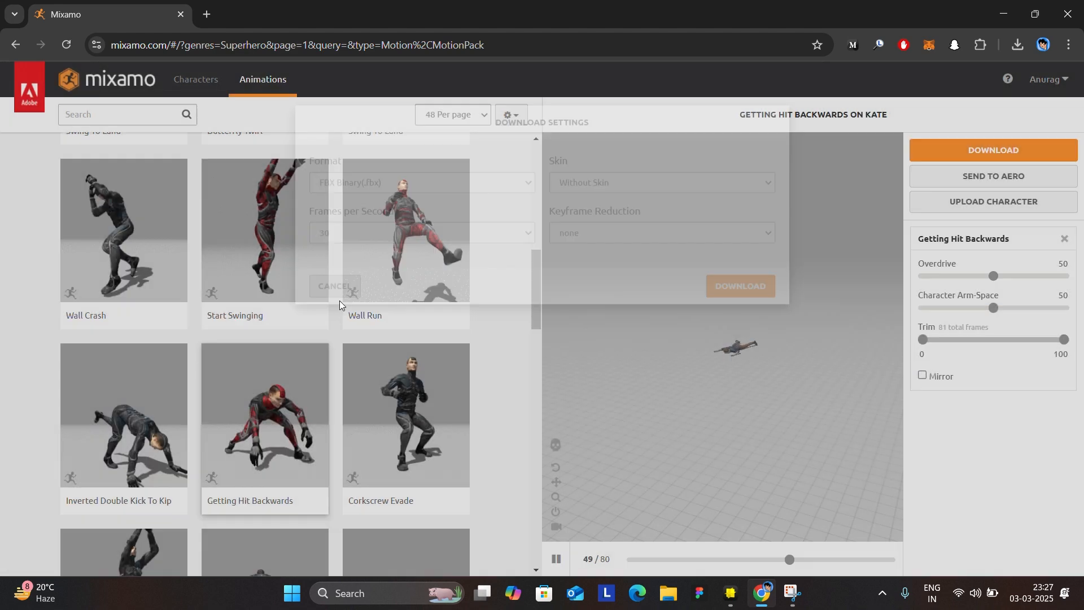